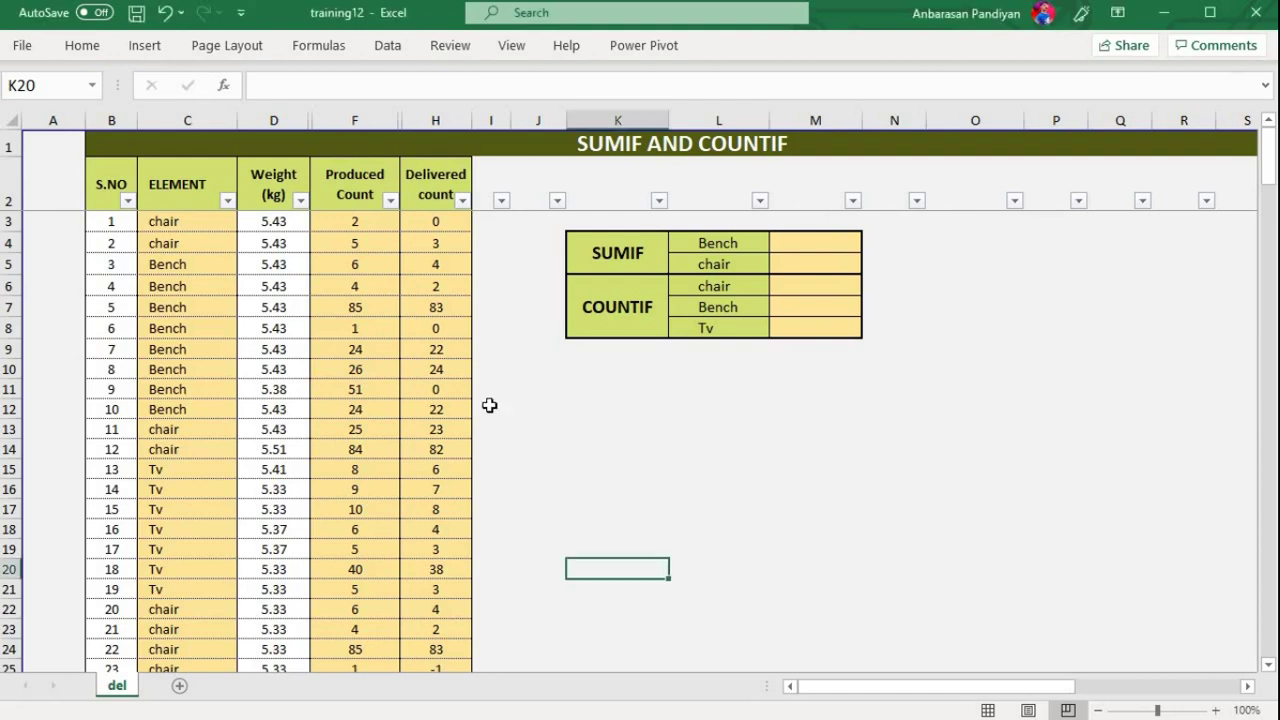
{"action": "key", "text": "Up"}
{"action": "key", "text": "Up"}
{"action": "key", "text": "Up"}
{"action": "key", "text": "Up"}
{"action": "key", "text": "Up"}
{"action": "key", "text": "Up"}
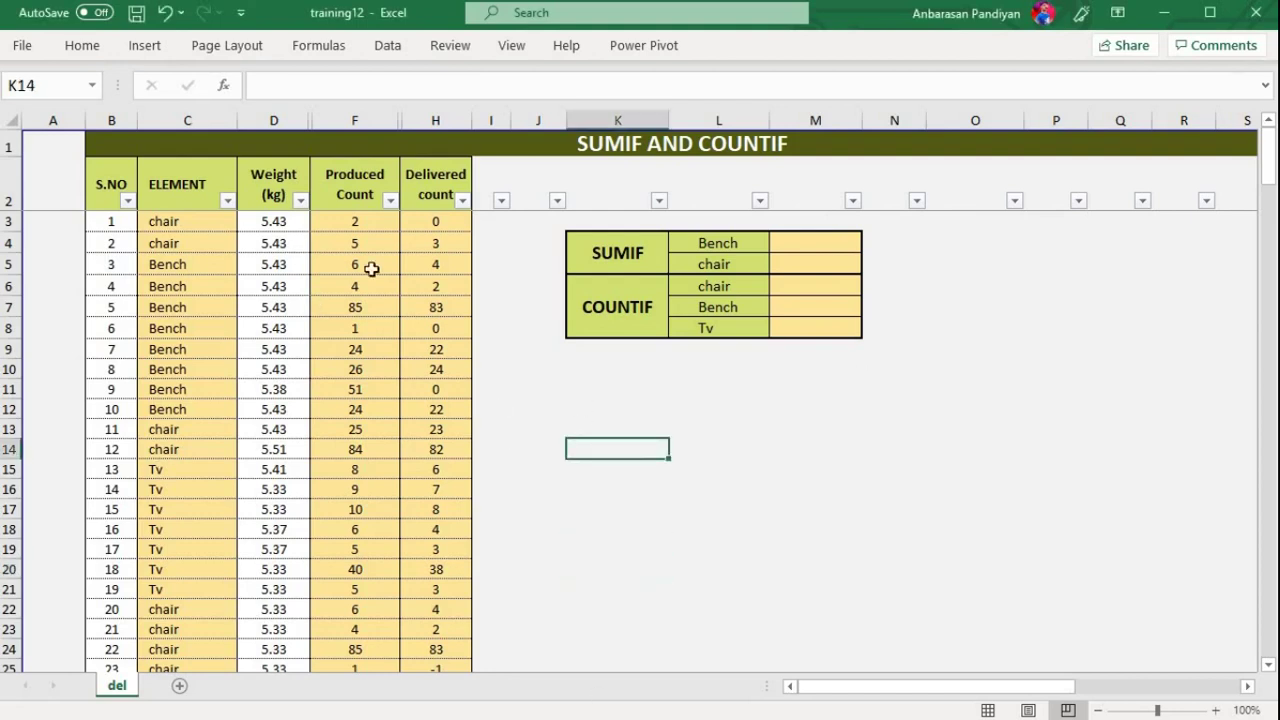
Step: Examine the Element, Weight, Produced Count and Delivered count columns of the data table
{"action": "left_click", "coordinate": [182, 221]}
{"action": "left_click", "coordinate": [189, 264]}
{"action": "left_click", "coordinate": [189, 369]}
{"action": "left_click", "coordinate": [187, 469]}
{"action": "left_click", "coordinate": [201, 571]}
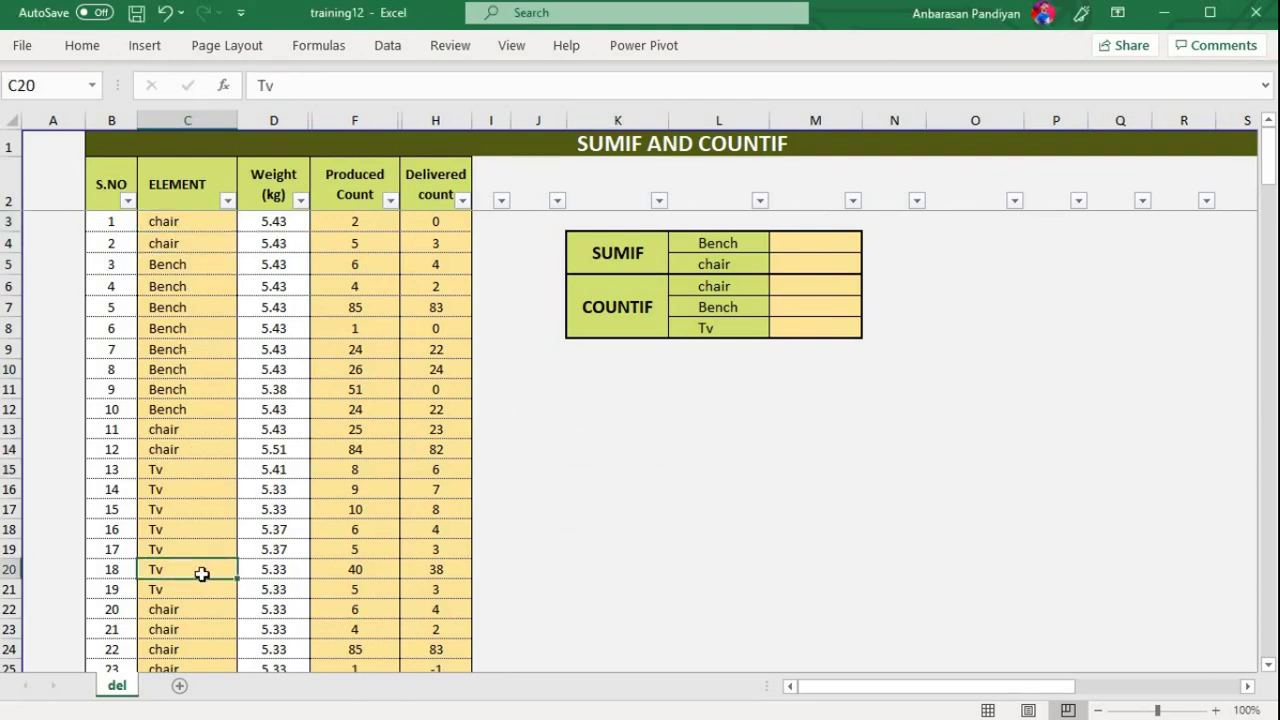
{"action": "left_click", "coordinate": [352, 429]}
{"action": "left_click", "coordinate": [275, 264]}
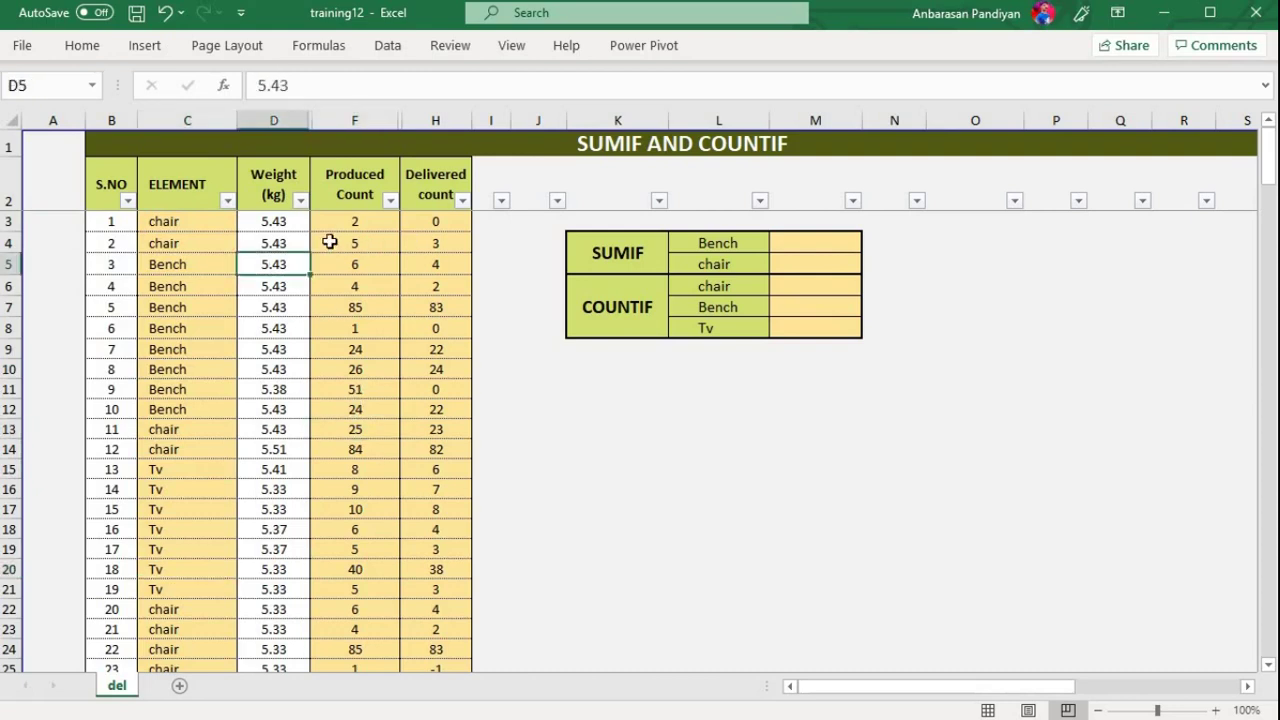
{"action": "left_click", "coordinate": [332, 242]}
{"action": "left_click", "coordinate": [441, 221]}
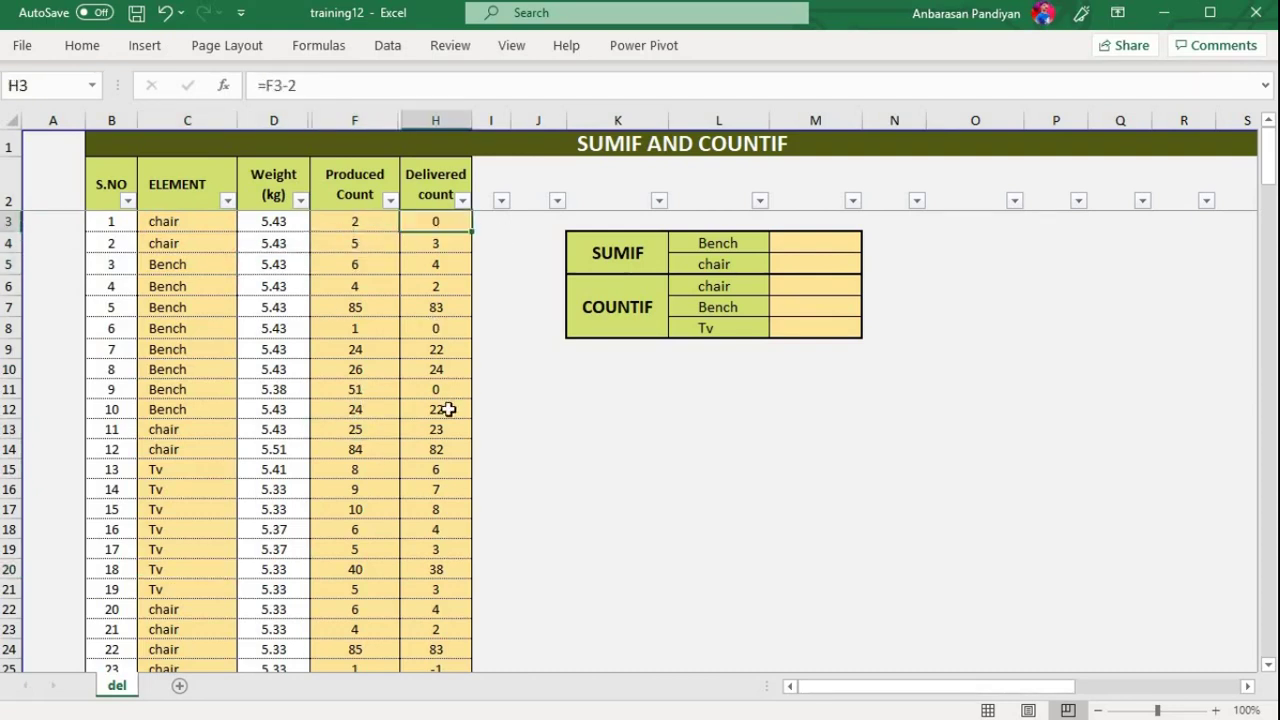
{"action": "left_click", "coordinate": [436, 328]}
{"action": "left_click", "coordinate": [447, 409]}
{"action": "left_click", "coordinate": [635, 433]}
{"action": "left_click", "coordinate": [589, 370]}
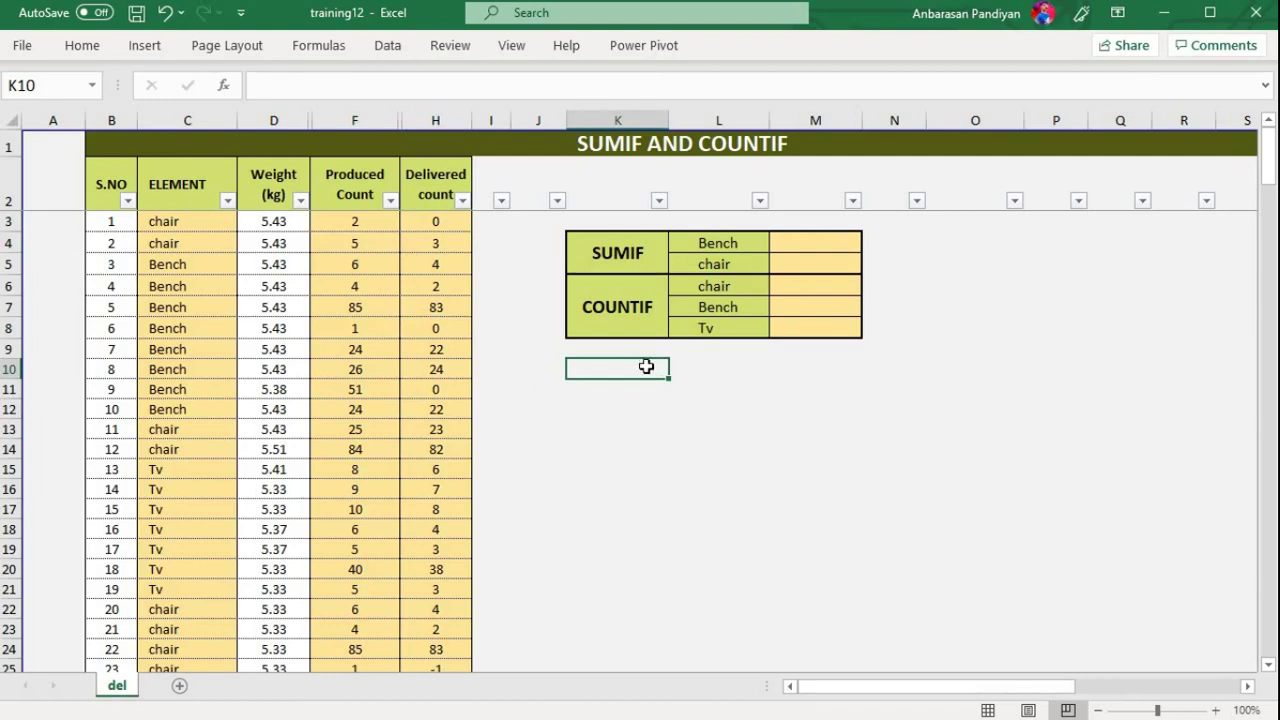
Step: Examine the SUMIF and COUNTIF labels of the summary table together with the Produced Count values they would evaluate
{"action": "left_click", "coordinate": [624, 258]}
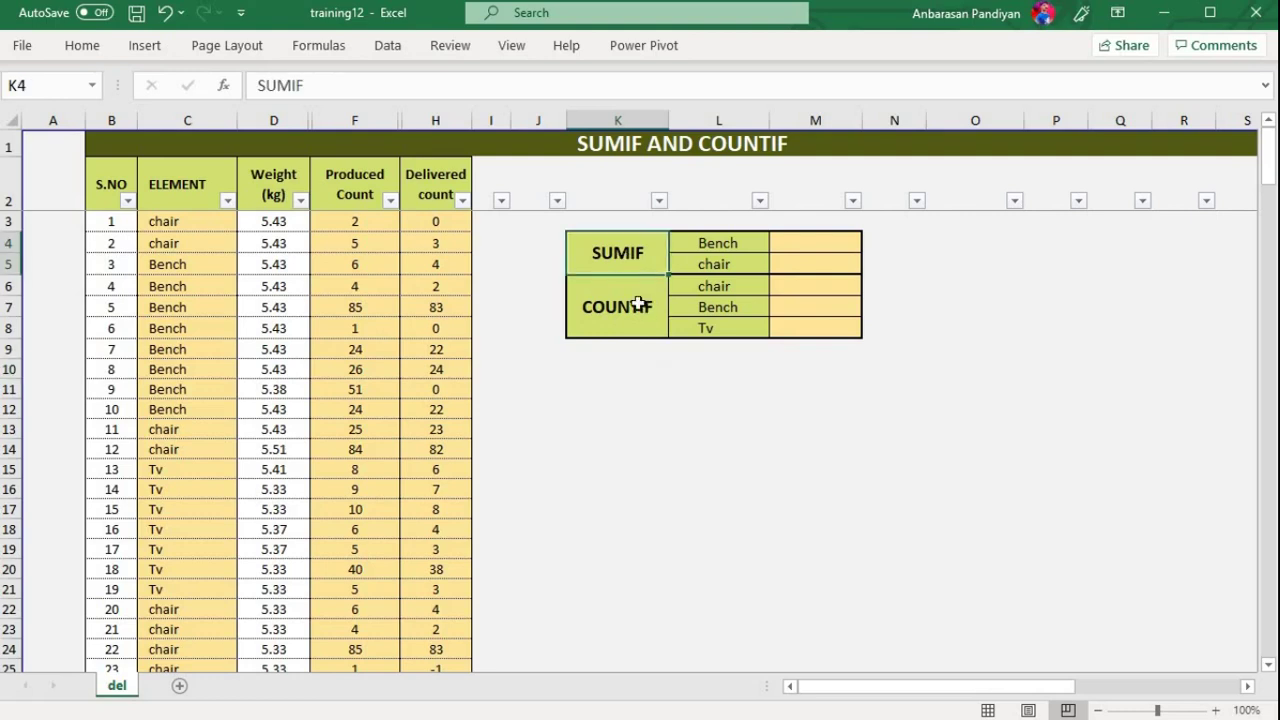
{"action": "left_click", "coordinate": [638, 306]}
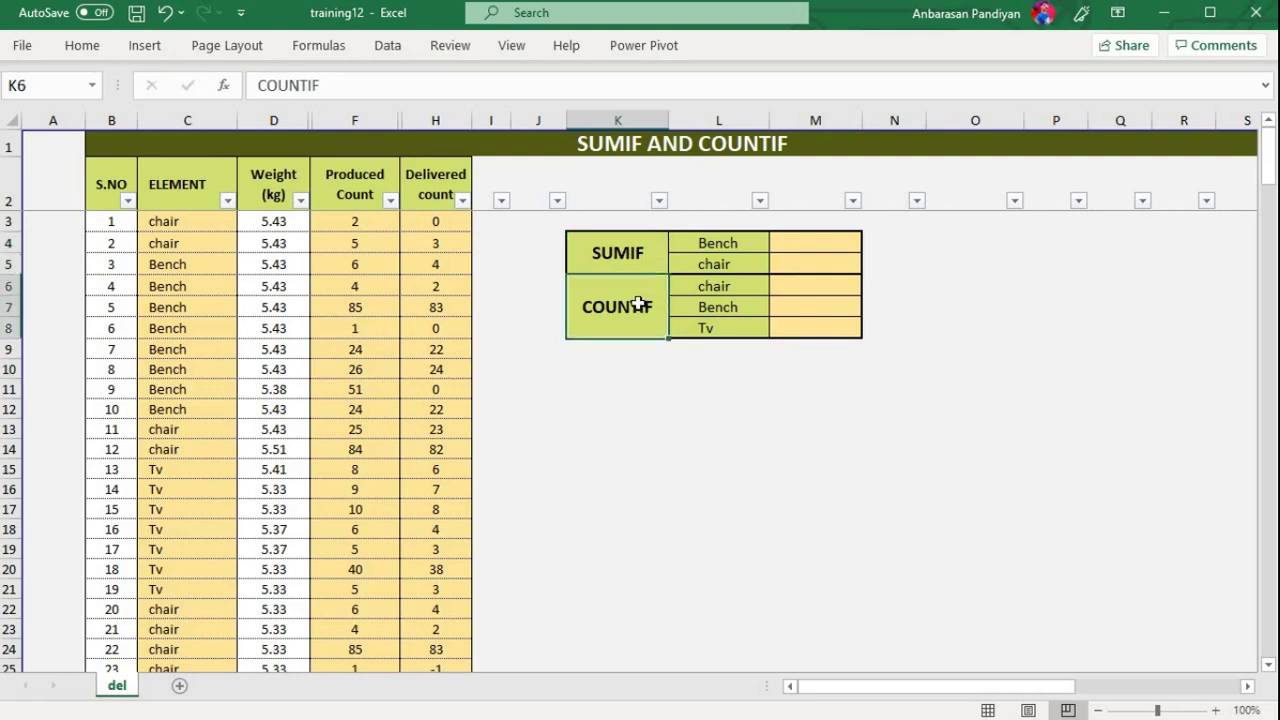
{"action": "left_click", "coordinate": [635, 391]}
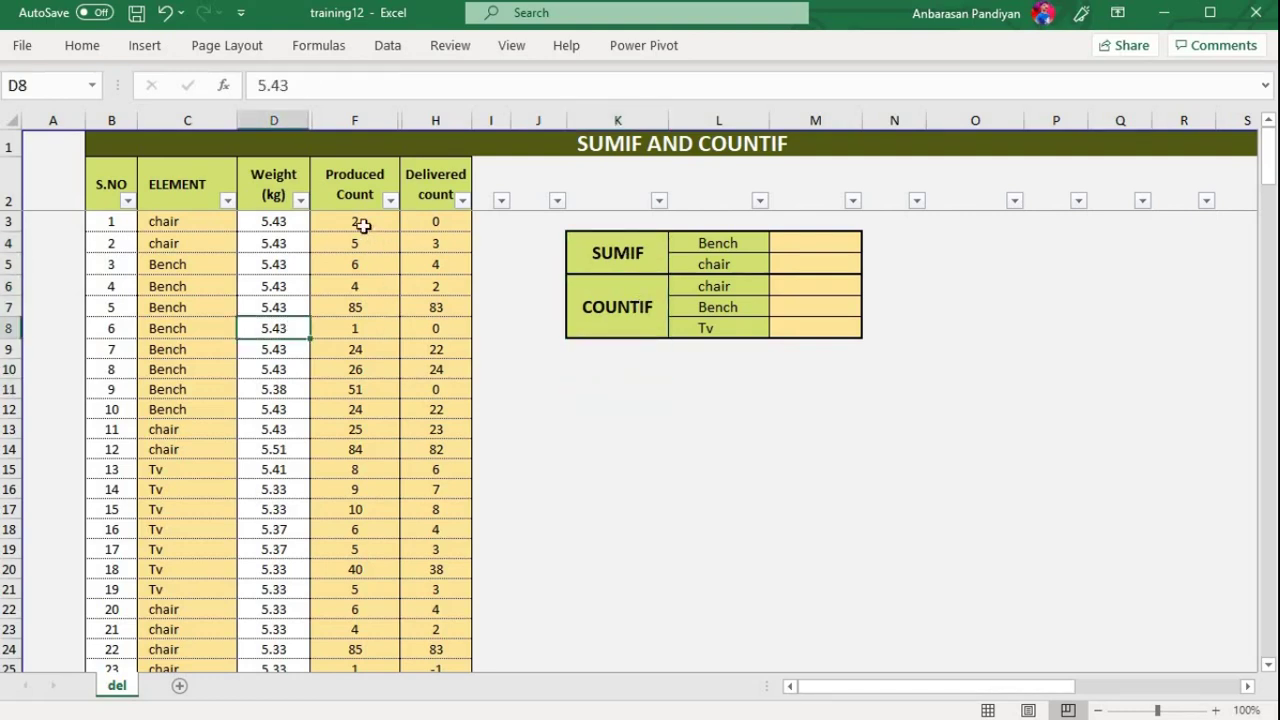
{"action": "left_click_drag", "start_coordinate": [357, 221], "coordinate": [376, 449]}
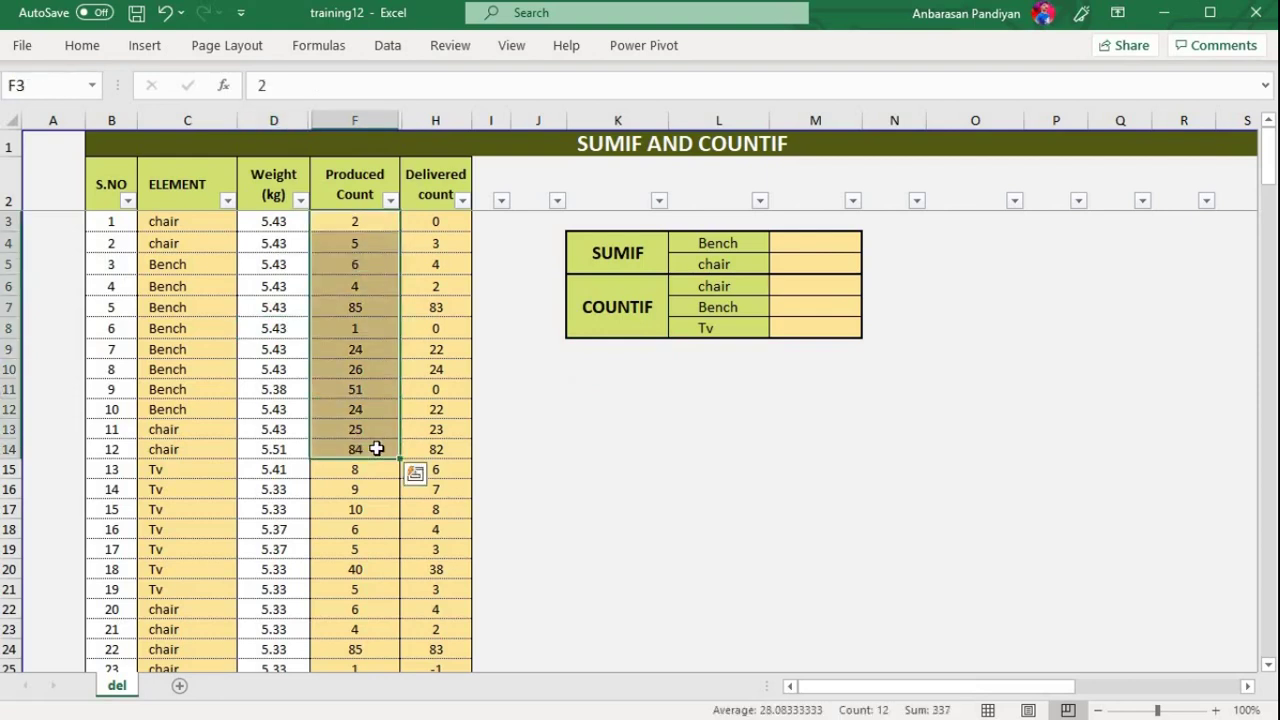
{"action": "left_click", "coordinate": [634, 360]}
{"action": "left_click", "coordinate": [629, 297]}
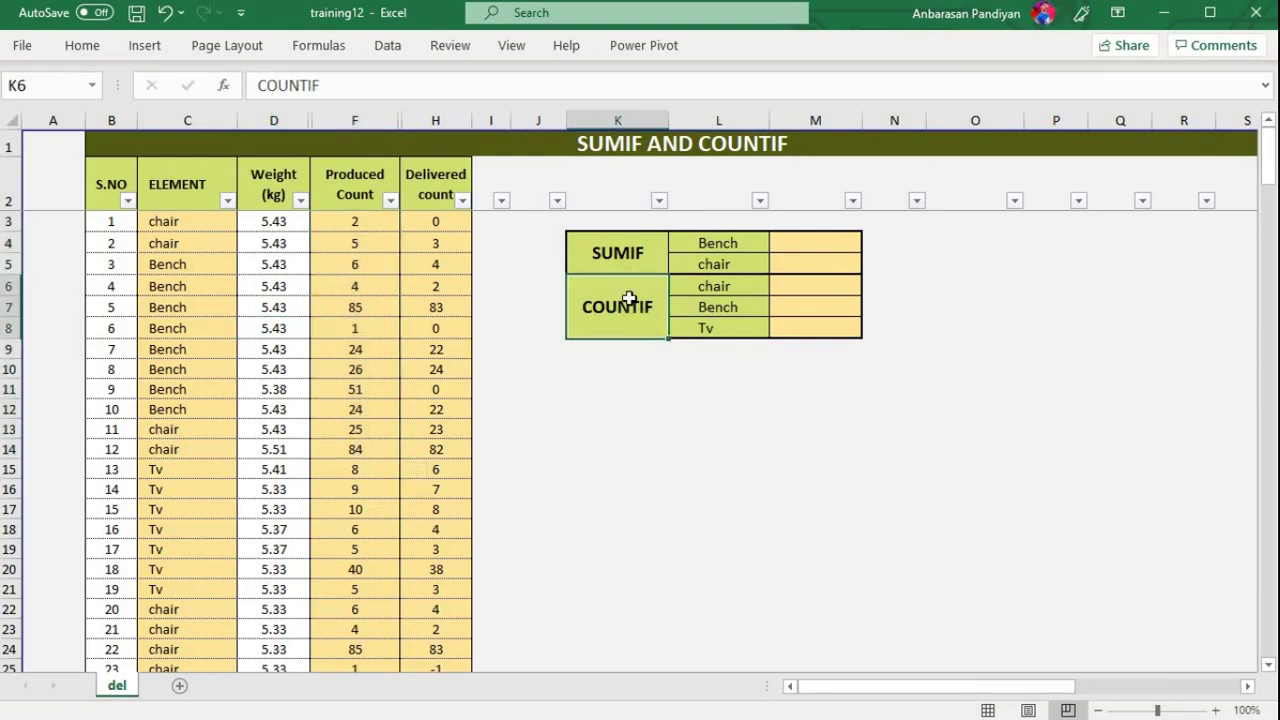
{"action": "left_click", "coordinate": [405, 329]}
{"action": "left_click_drag", "start_coordinate": [354, 221], "coordinate": [354, 509]}
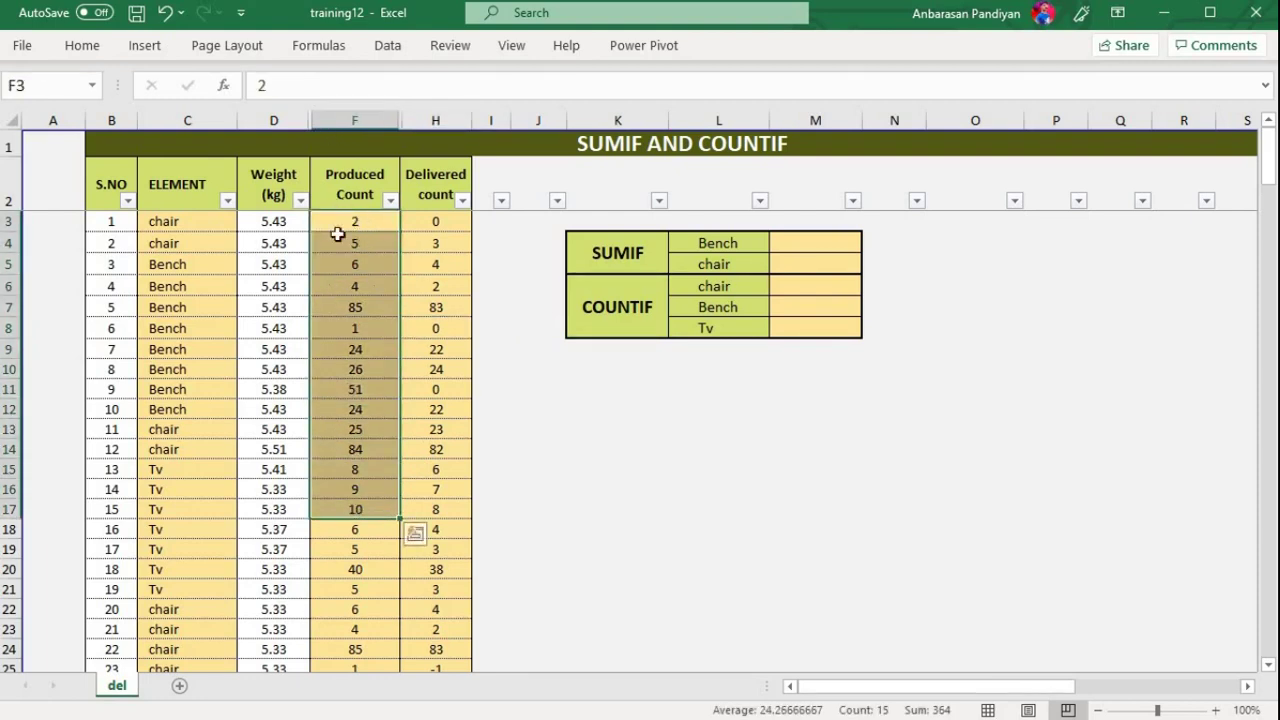
{"action": "left_click", "coordinate": [372, 227]}
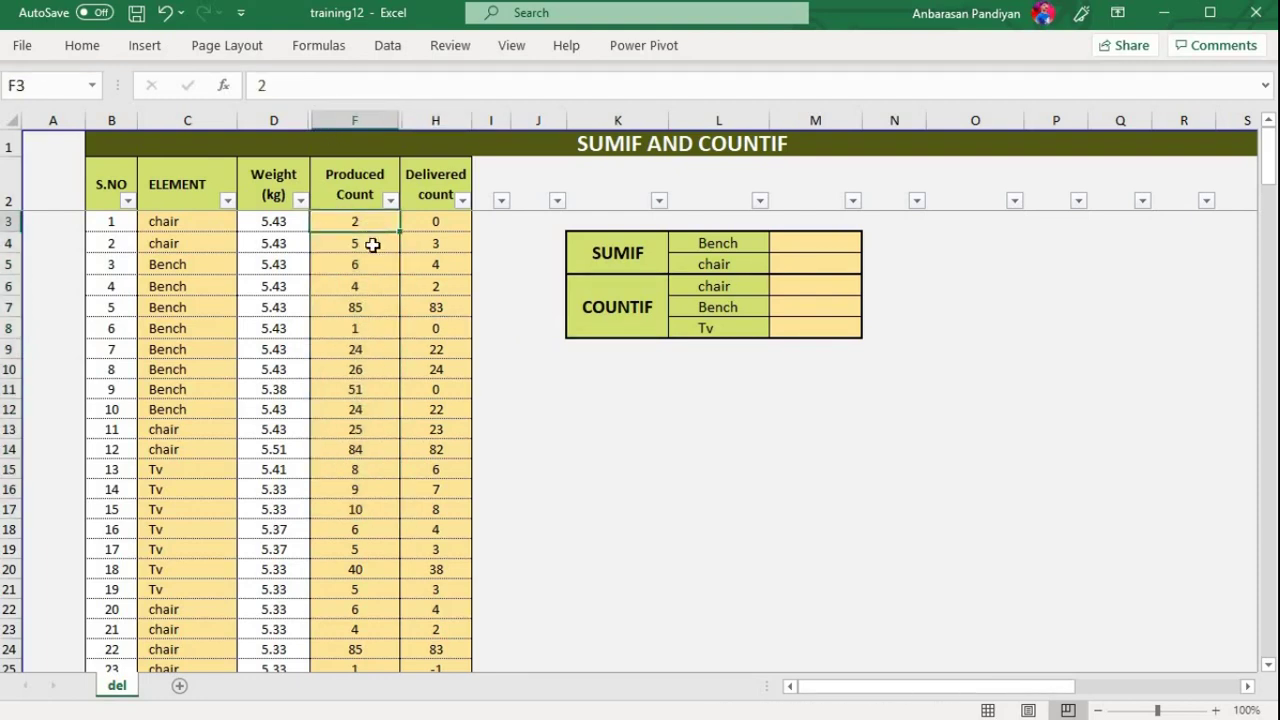
{"action": "key", "text": "Down"}
{"action": "key", "text": "Down"}
{"action": "key", "text": "Down"}
{"action": "key", "text": "Down"}
{"action": "key", "text": "Down"}
{"action": "key", "text": "Down"}
{"action": "key", "text": "Down"}
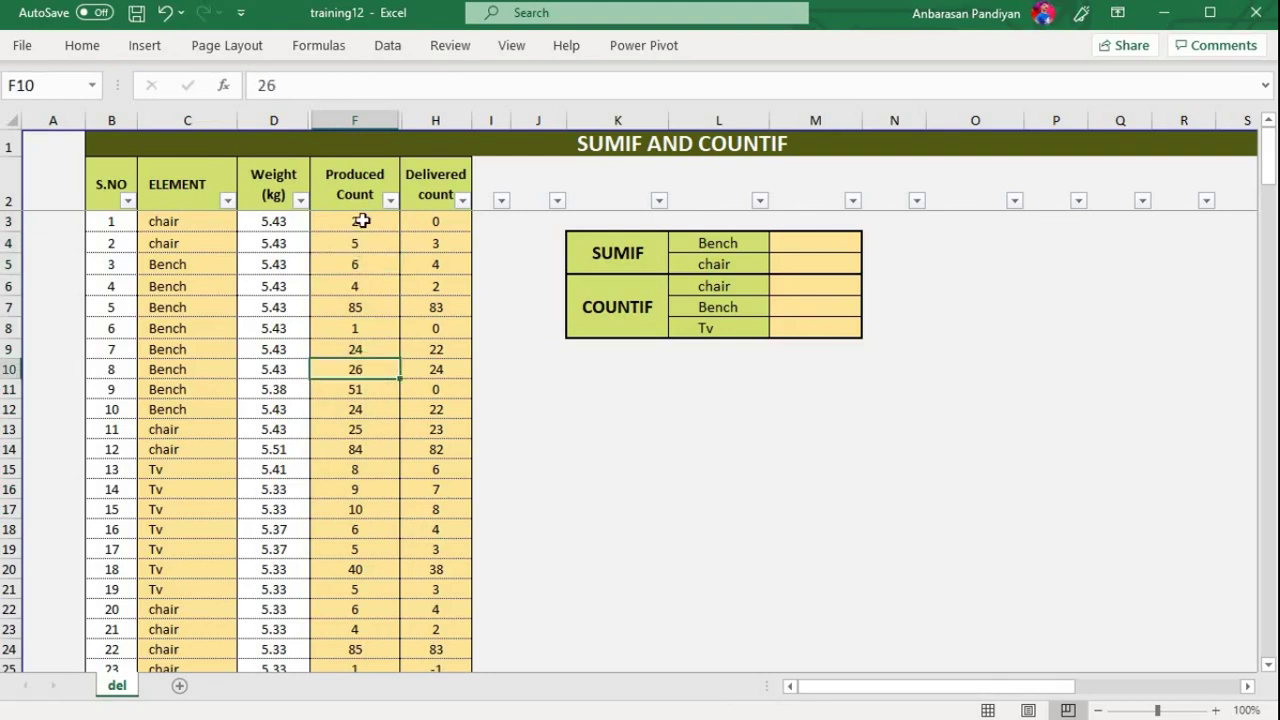
{"action": "left_click_drag", "start_coordinate": [361, 221], "coordinate": [366, 404]}
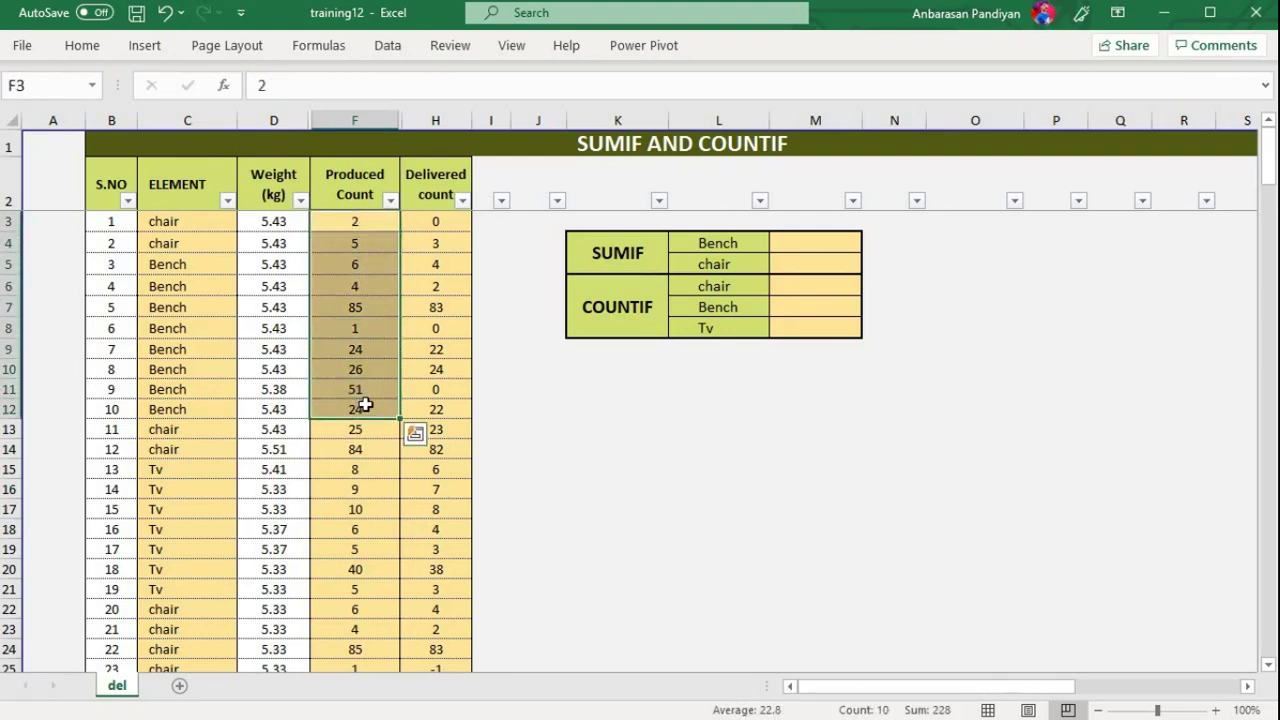
Step: Examine the chair, Bench and Tv entries in the Element column alongside their produced and delivered counts
{"action": "left_click", "coordinate": [182, 221]}
{"action": "key", "text": "ctrl+shift+Down"}
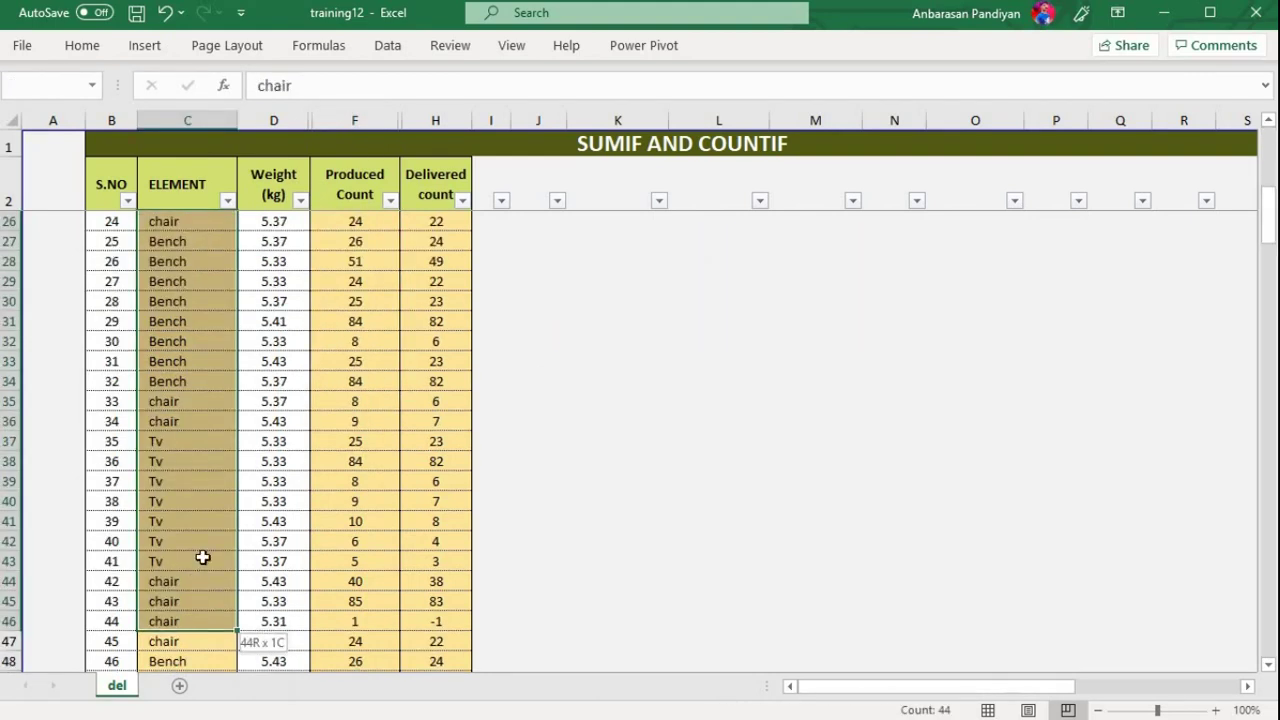
{"action": "scroll", "coordinate": [200, 557], "scroll_direction": "up", "scroll_amount": 8}
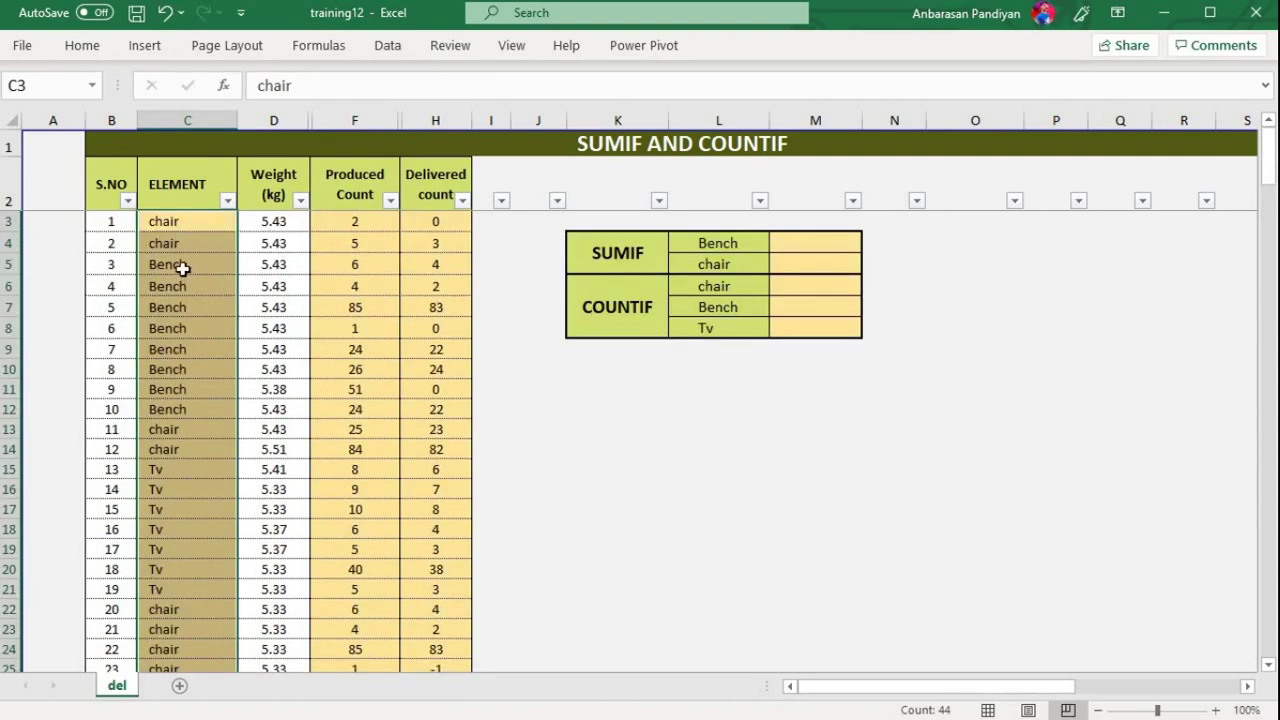
{"action": "left_click_drag", "start_coordinate": [183, 268], "coordinate": [189, 420]}
{"action": "left_click", "coordinate": [354, 264]}
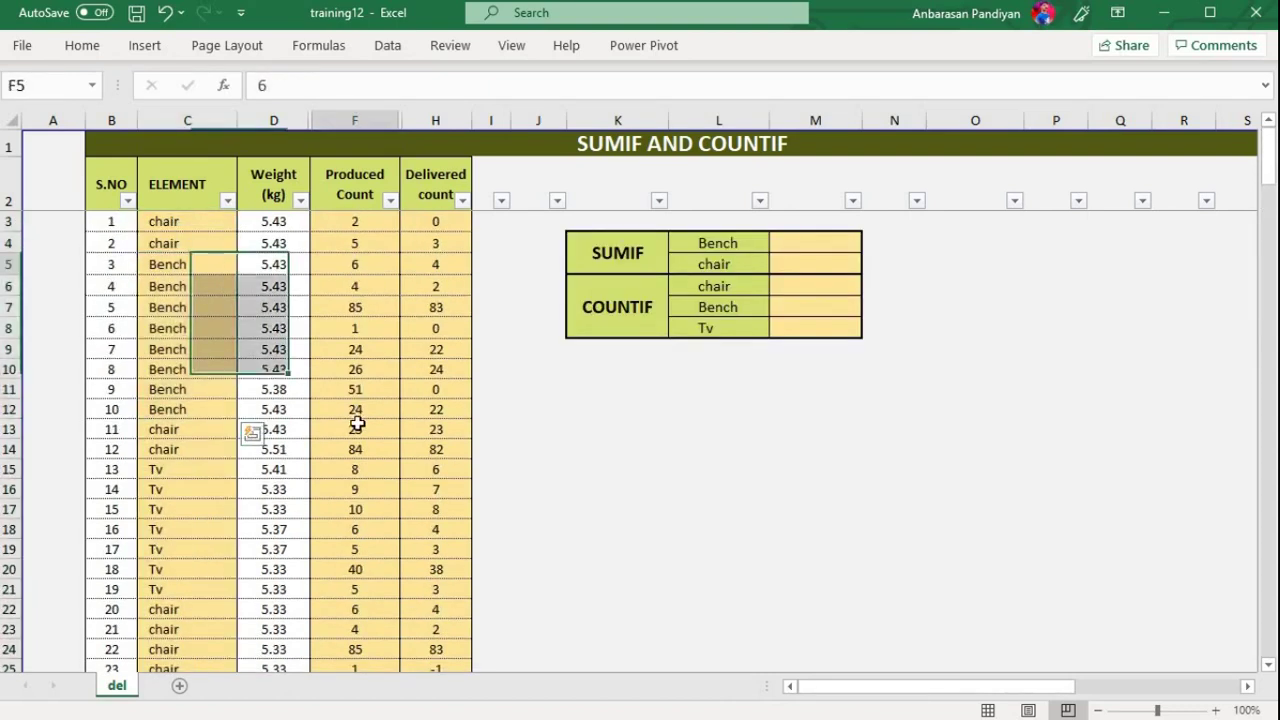
{"action": "left_click_drag", "start_coordinate": [357, 424], "coordinate": [371, 417]}
{"action": "scroll", "coordinate": [171, 471], "scroll_direction": "down", "scroll_amount": 3}
{"action": "left_click", "coordinate": [172, 478]}
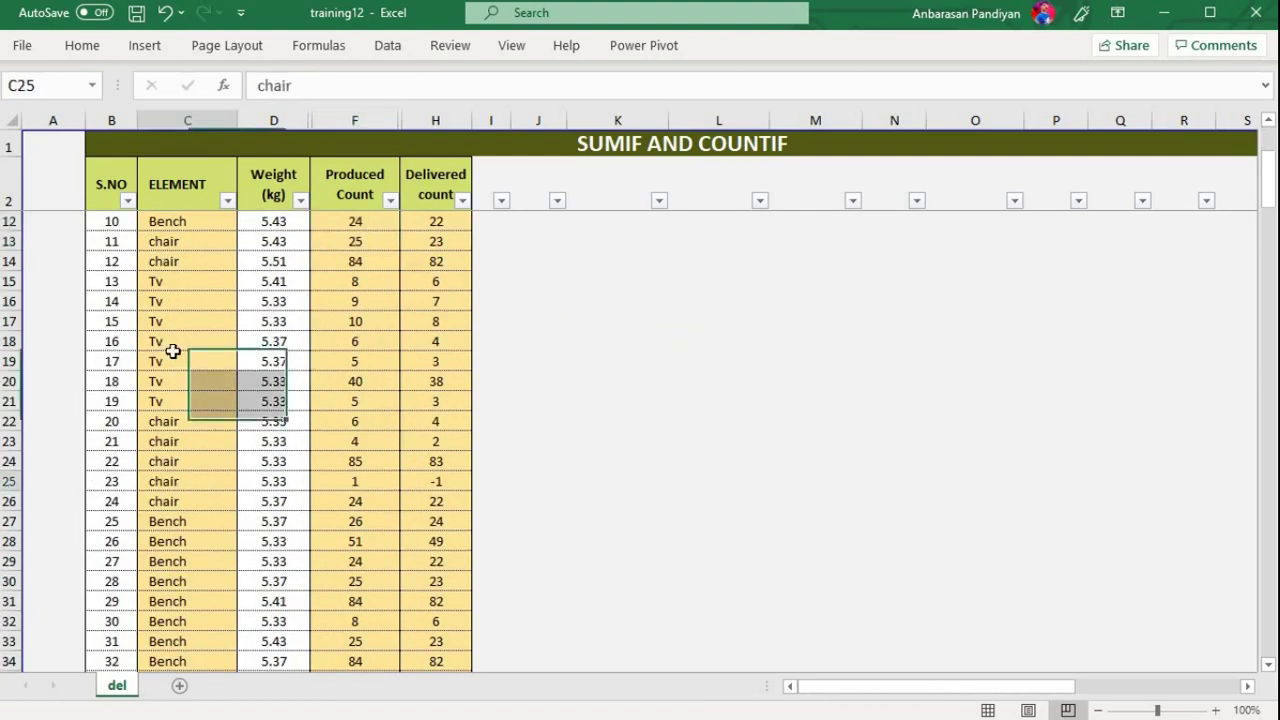
{"action": "left_click", "coordinate": [172, 353]}
{"action": "left_click_drag", "start_coordinate": [368, 265], "coordinate": [378, 436]}
{"action": "scroll", "coordinate": [428, 396], "scroll_direction": "up", "scroll_amount": 3}
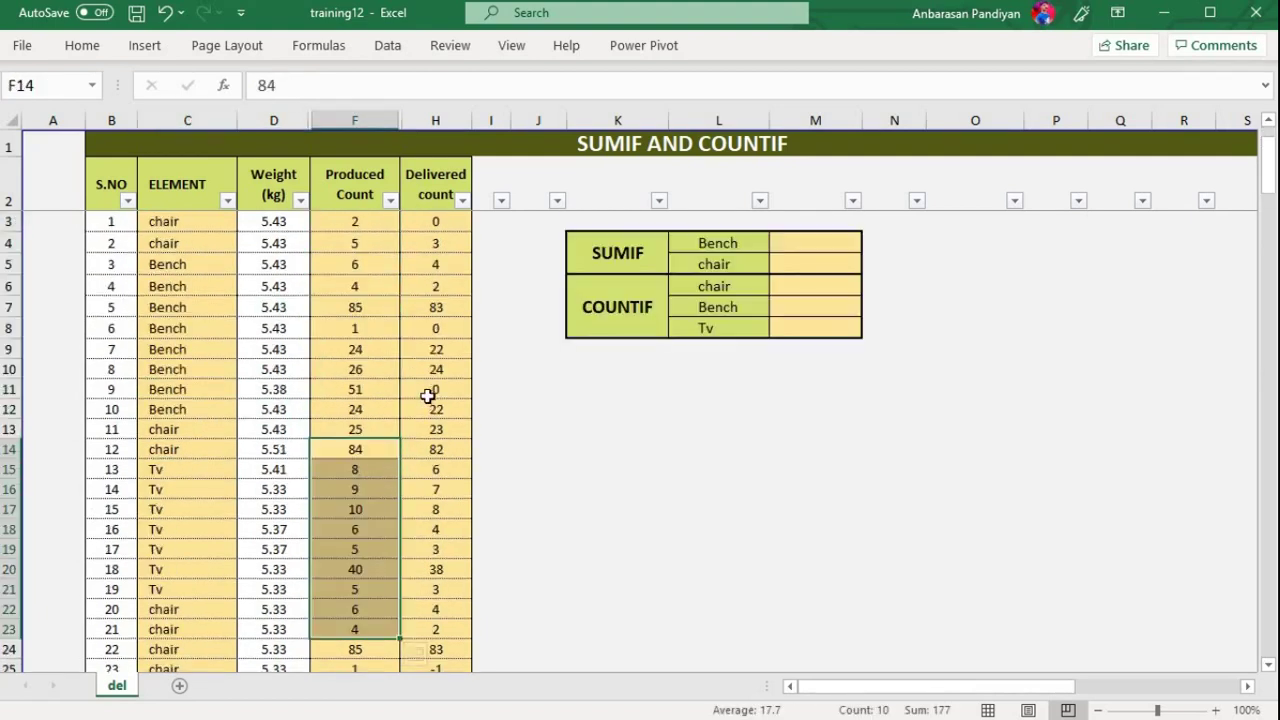
{"action": "left_click", "coordinate": [428, 396]}
{"action": "left_click", "coordinate": [445, 470]}
{"action": "left_click", "coordinate": [446, 490]}
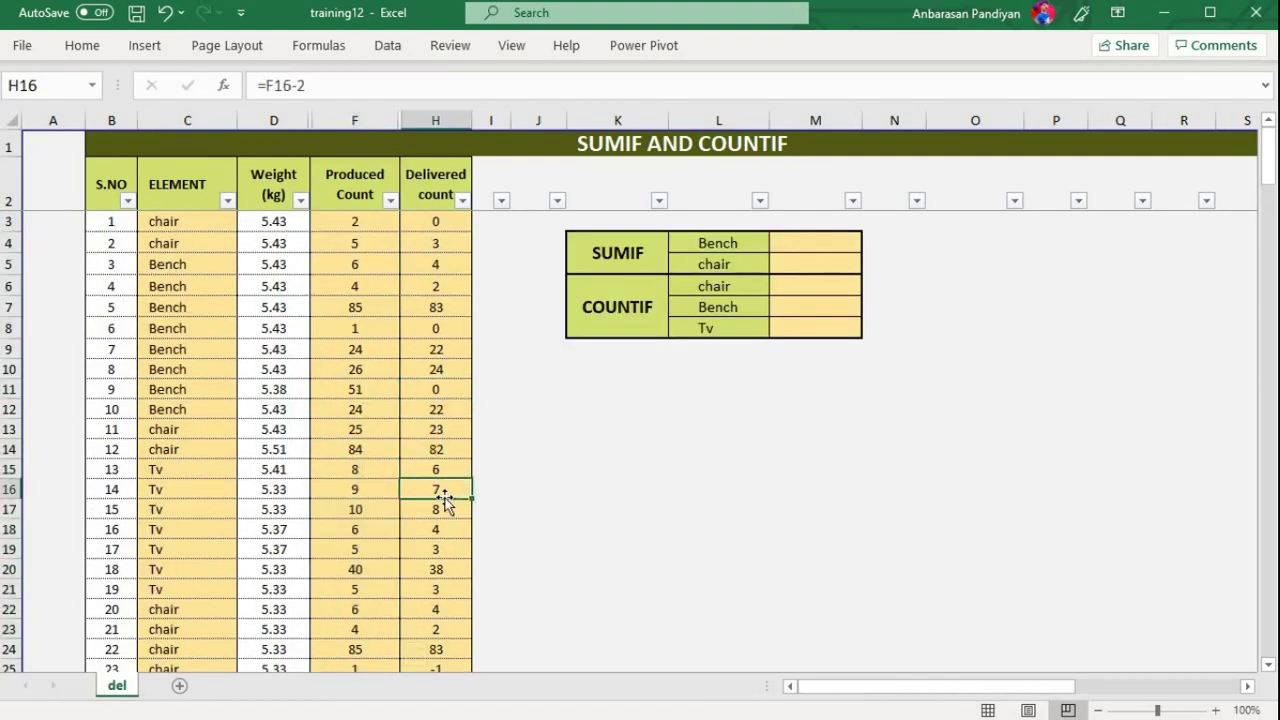
Step: Compare the SUMIF and COUNTIF rows of the summary table with the Bench entries in the Element column
{"action": "left_click", "coordinate": [666, 369]}
{"action": "left_click", "coordinate": [817, 248]}
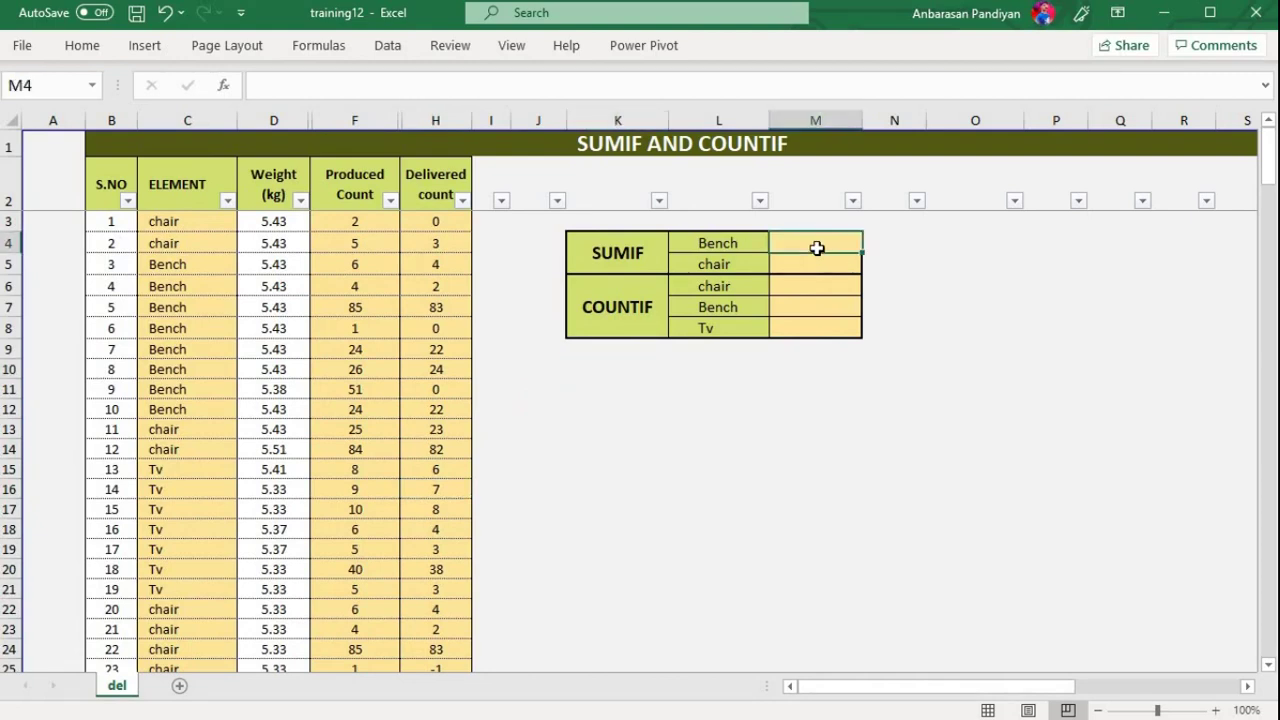
{"action": "left_click", "coordinate": [638, 255]}
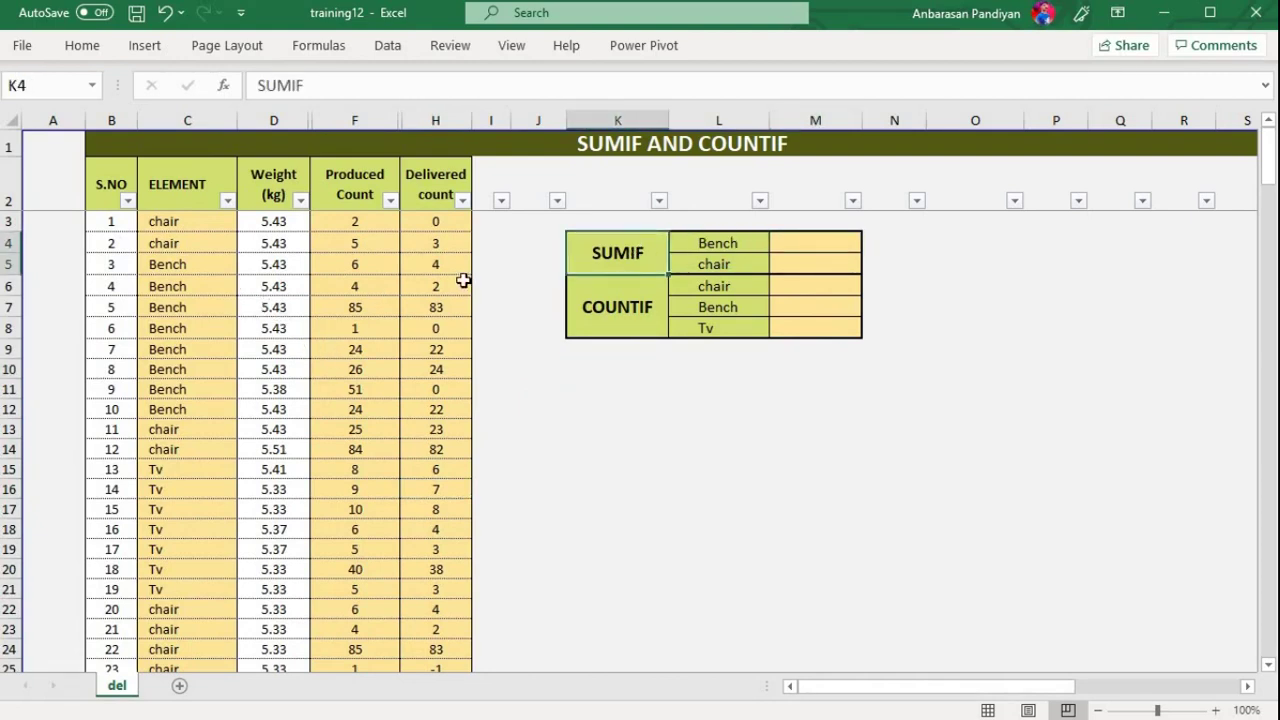
{"action": "left_click", "coordinate": [232, 389]}
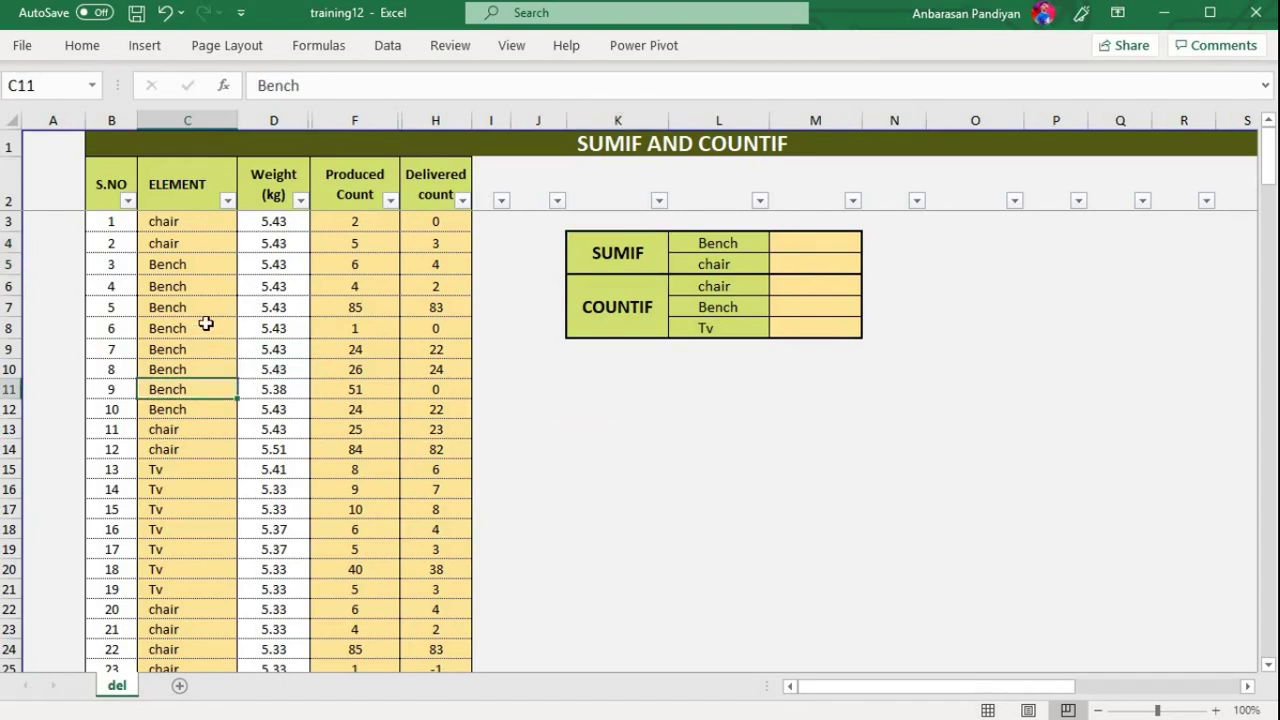
{"action": "left_click", "coordinate": [208, 310]}
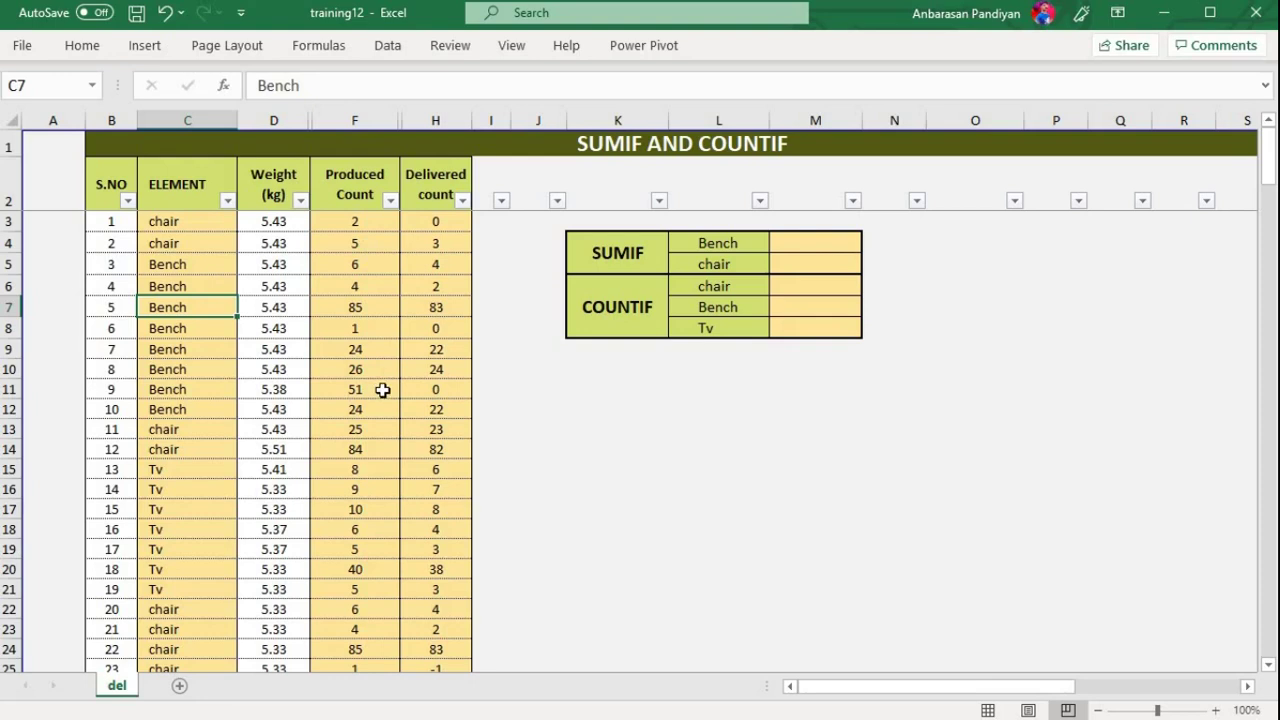
{"action": "left_click", "coordinate": [609, 323]}
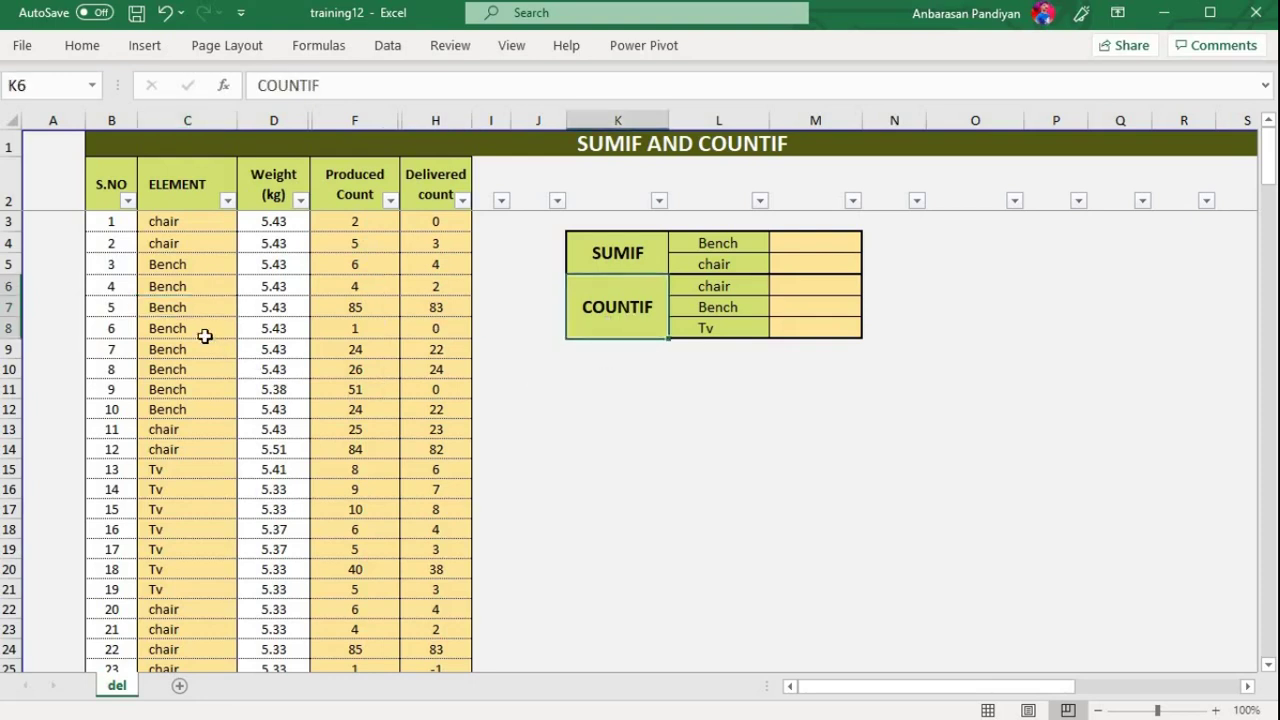
{"action": "left_click", "coordinate": [648, 268]}
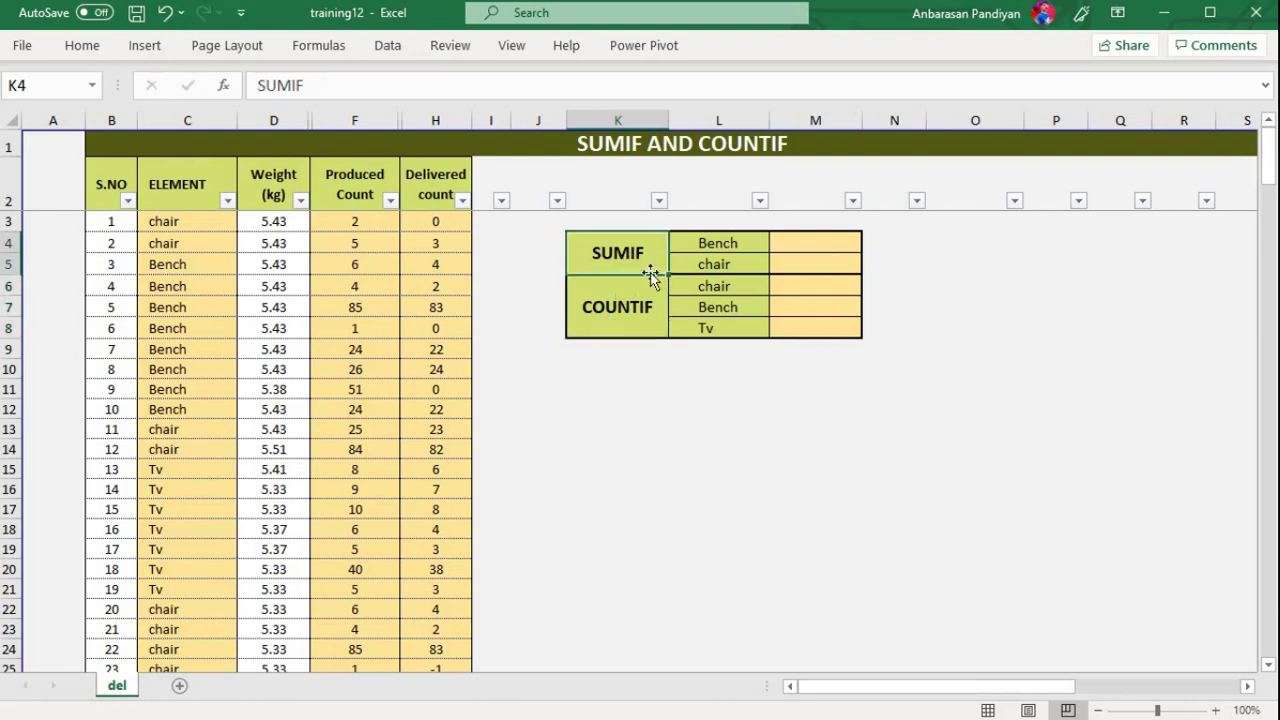
{"action": "left_click", "coordinate": [637, 304]}
{"action": "left_click", "coordinate": [783, 245]}
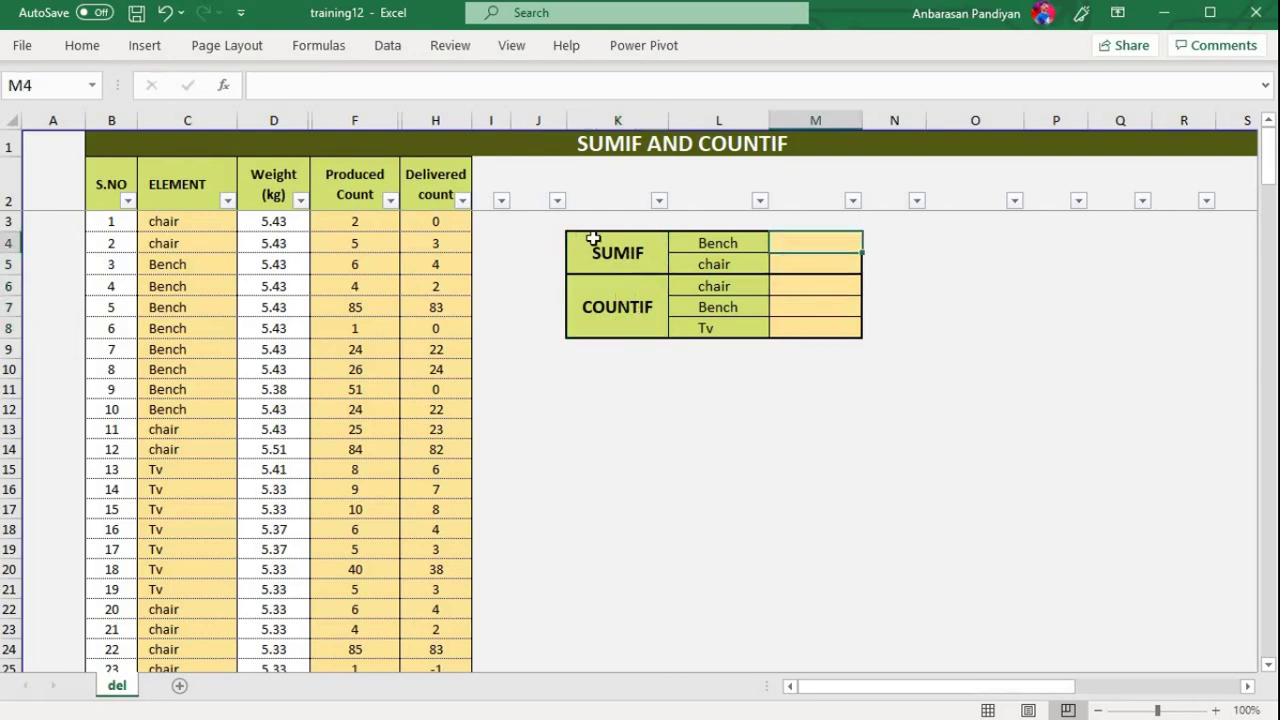
{"action": "left_click", "coordinate": [632, 256]}
Step: Start a SUMIF formula in M4 for Bench, using the Element entries as the absolute range $C$3:$C$53
{"action": "left_click", "coordinate": [805, 243]}
{"action": "type", "text": "="}
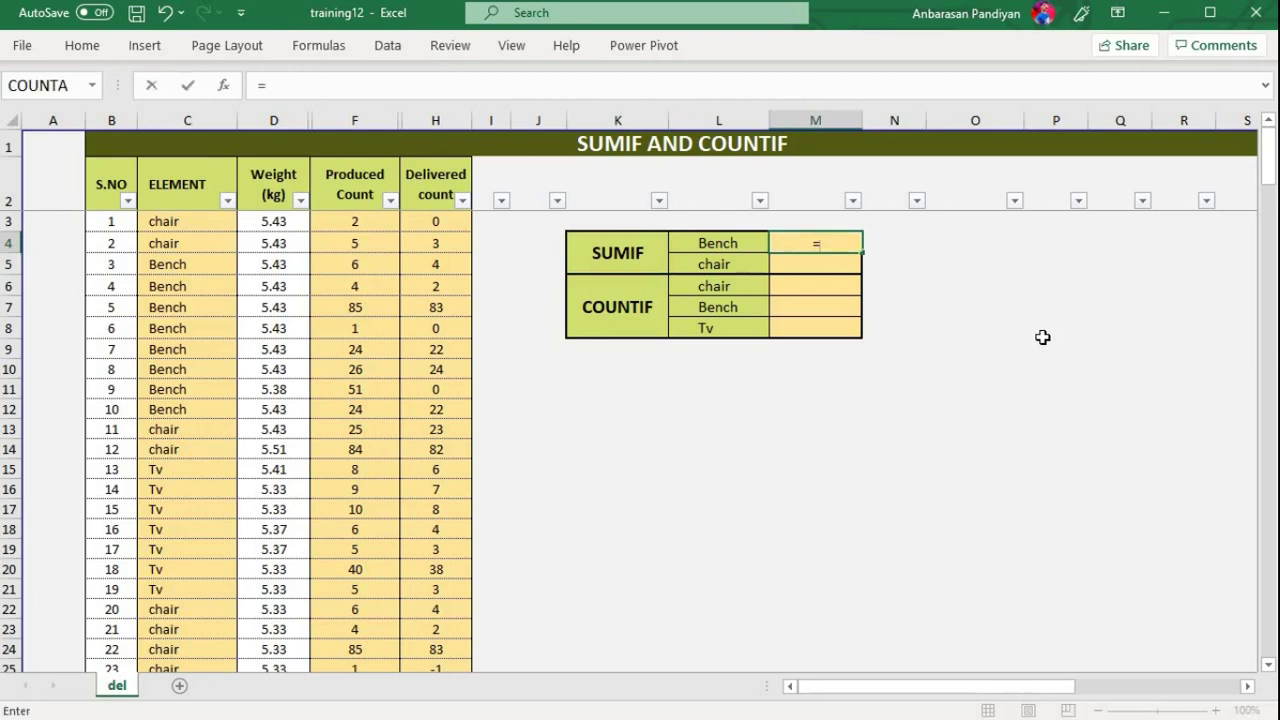
{"action": "type", "text": "SUMIF"}
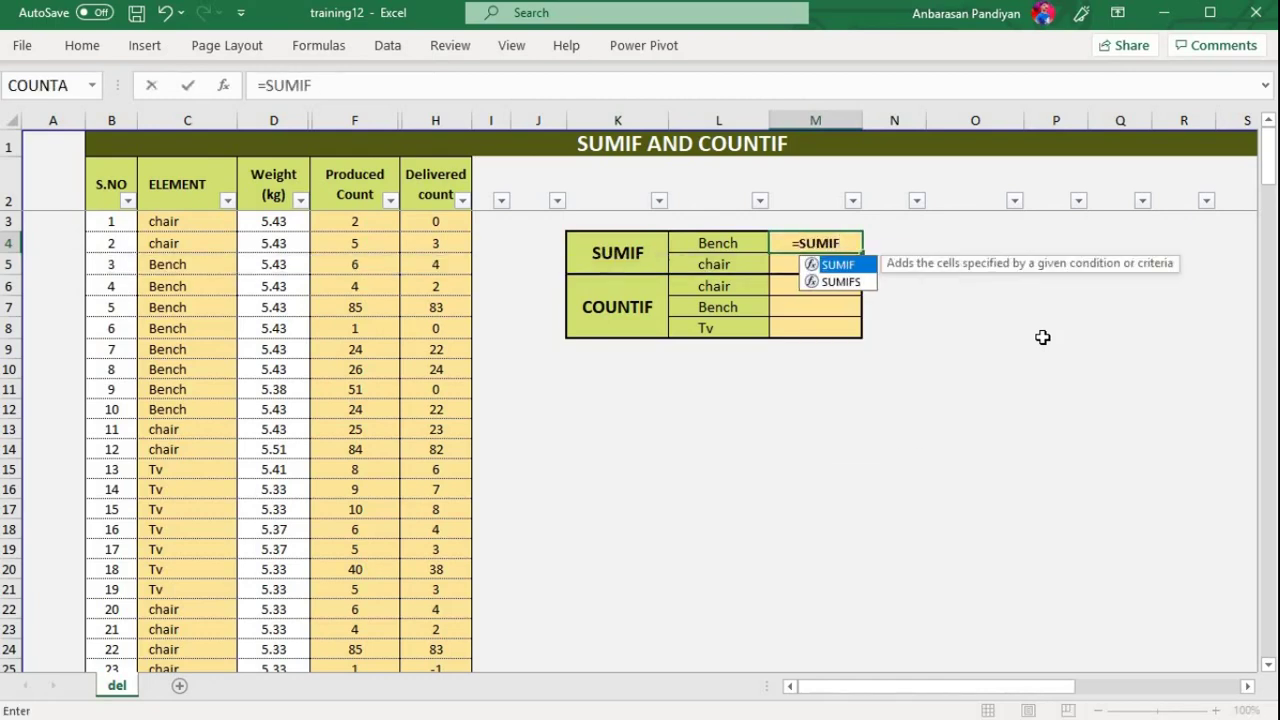
{"action": "type", "text": "("}
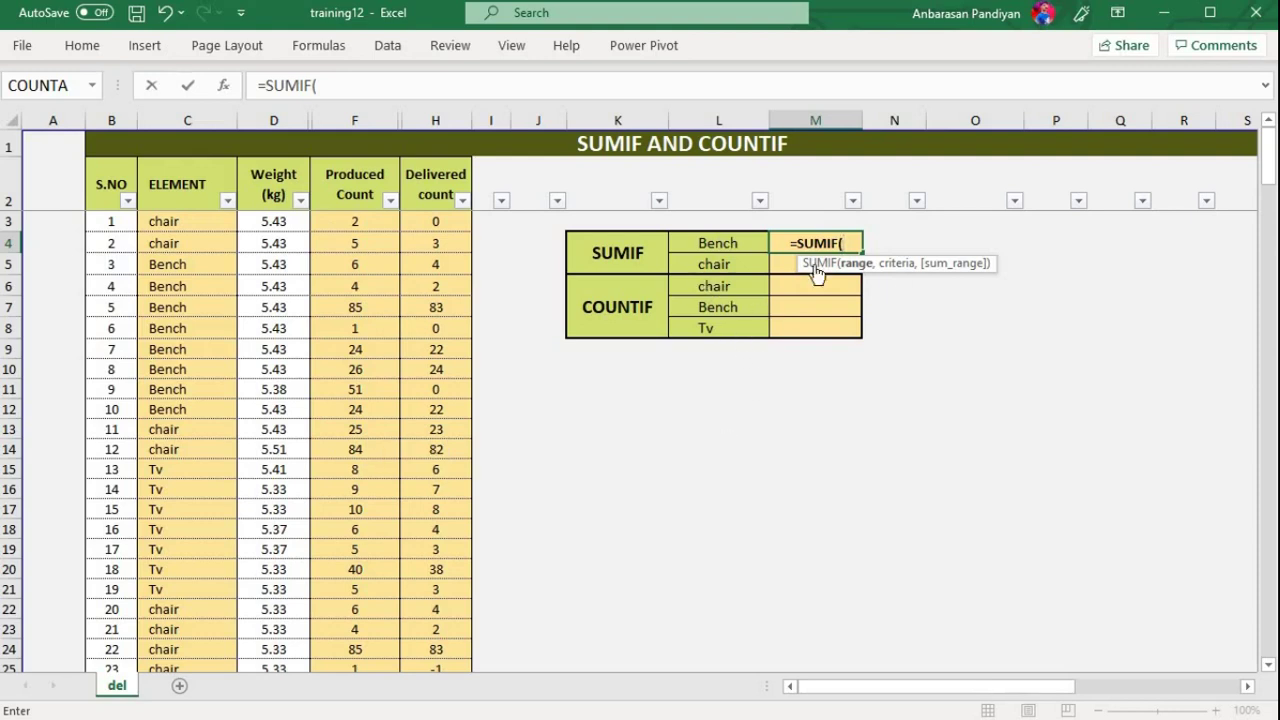
{"action": "left_click", "coordinate": [188, 220]}
{"action": "key", "text": "ctrl+shift+Down"}
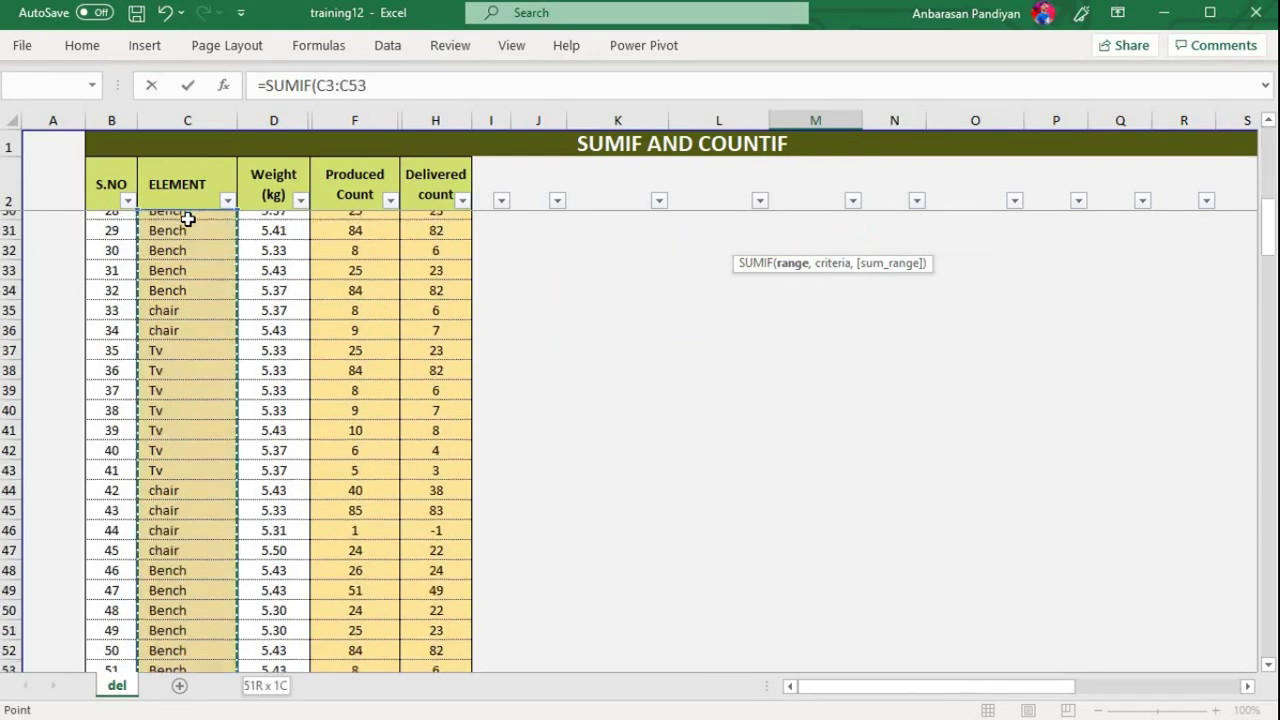
{"action": "scroll", "coordinate": [171, 320], "scroll_direction": "up", "scroll_amount": 10}
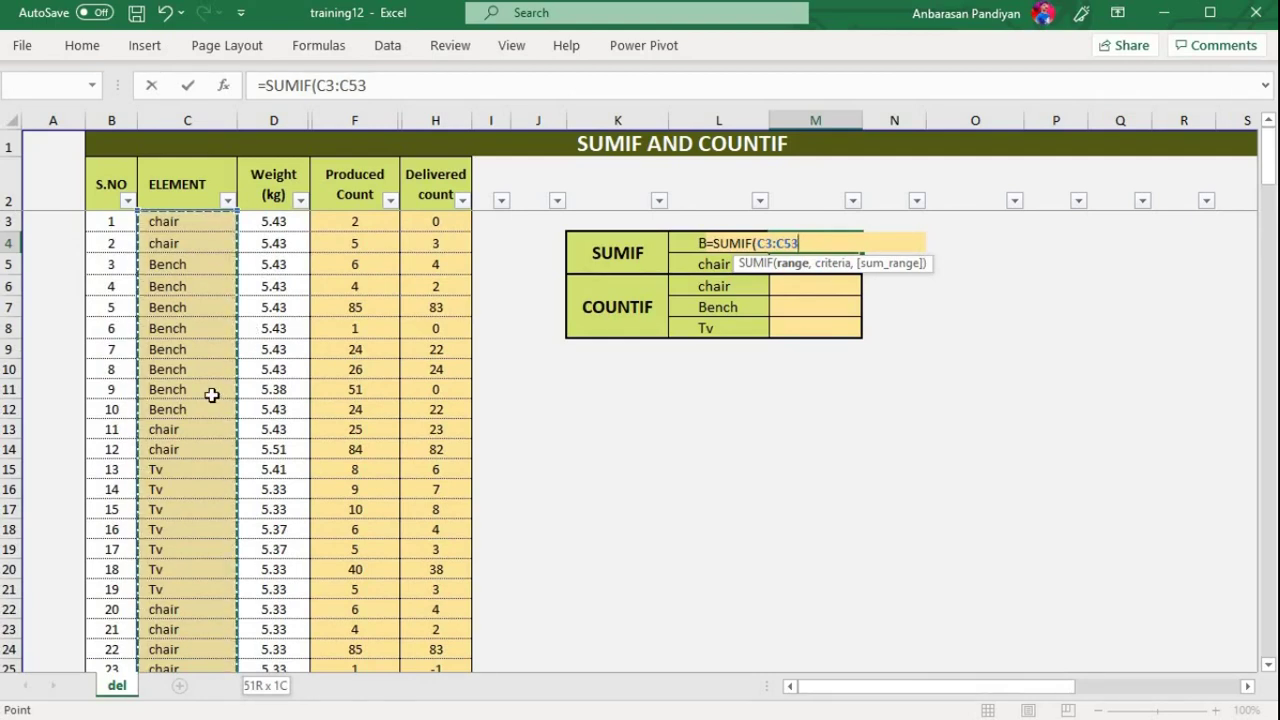
{"action": "key", "text": "F4"}
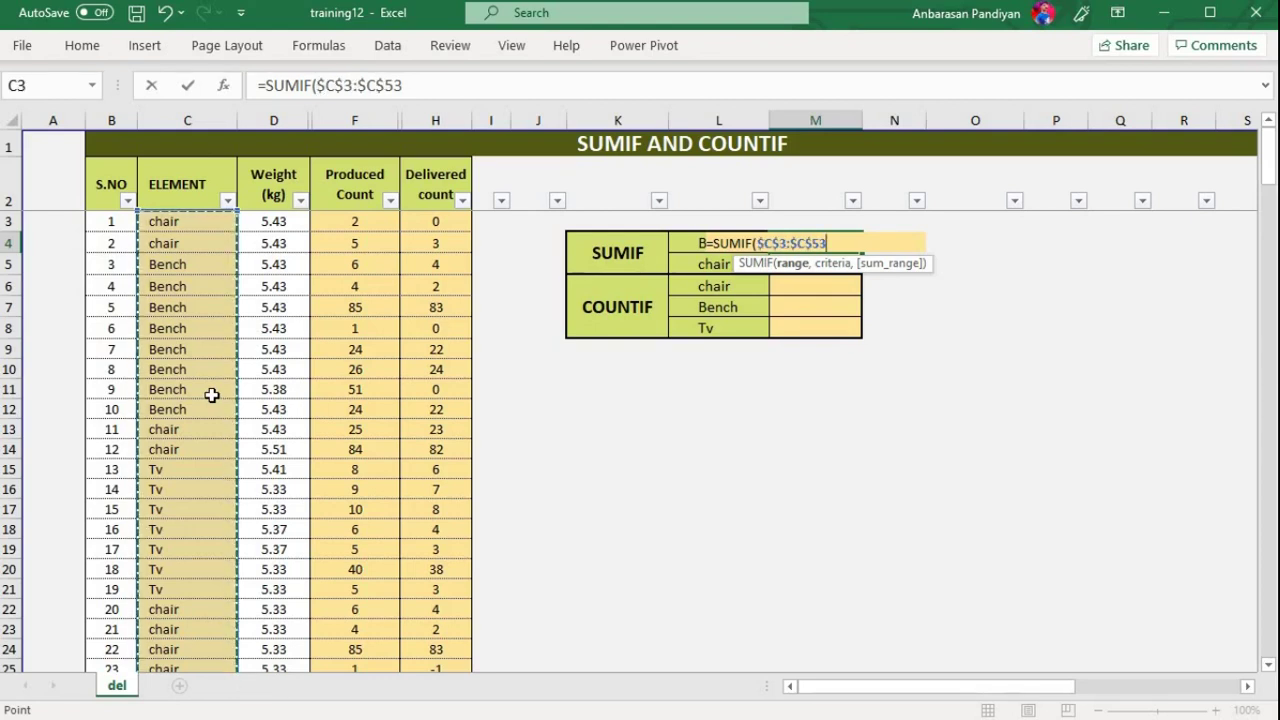
Step: Continue the SUMIF formula with L4 as the criteria and the absolute Produced Count range $F$3:$F$53 as the sum range
{"action": "type", "text": ","}
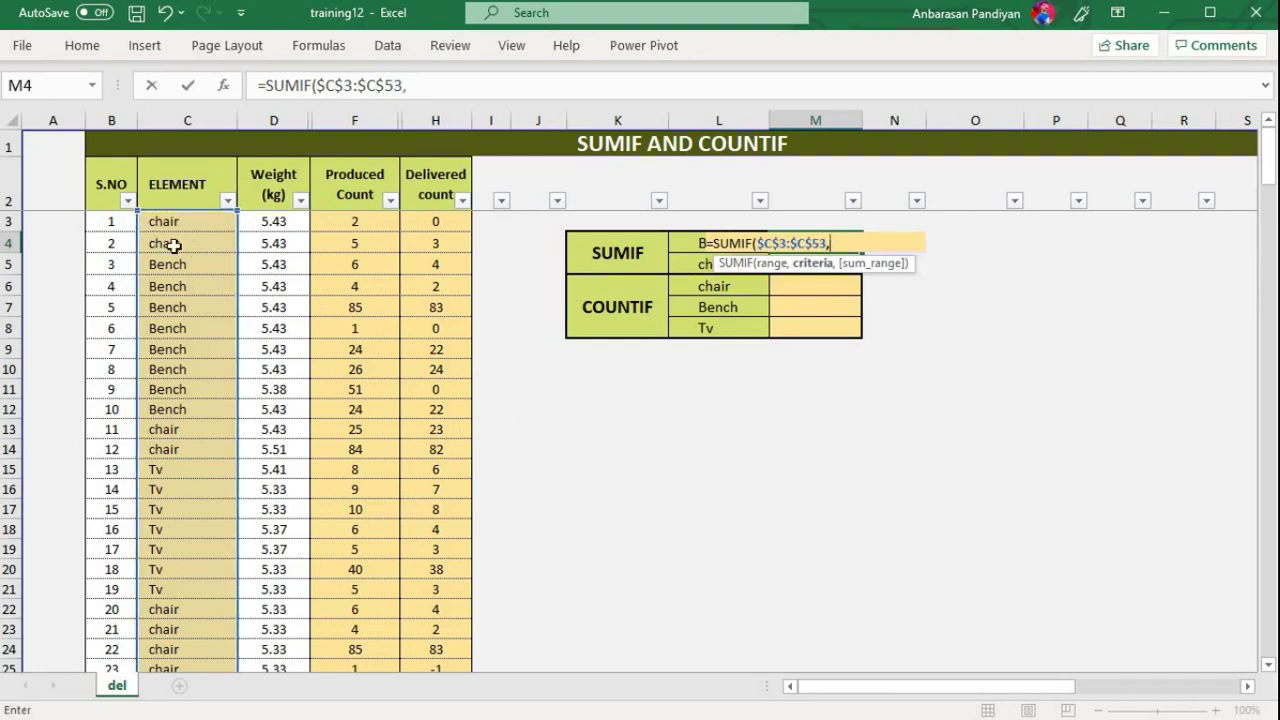
{"action": "left_click", "coordinate": [686, 241]}
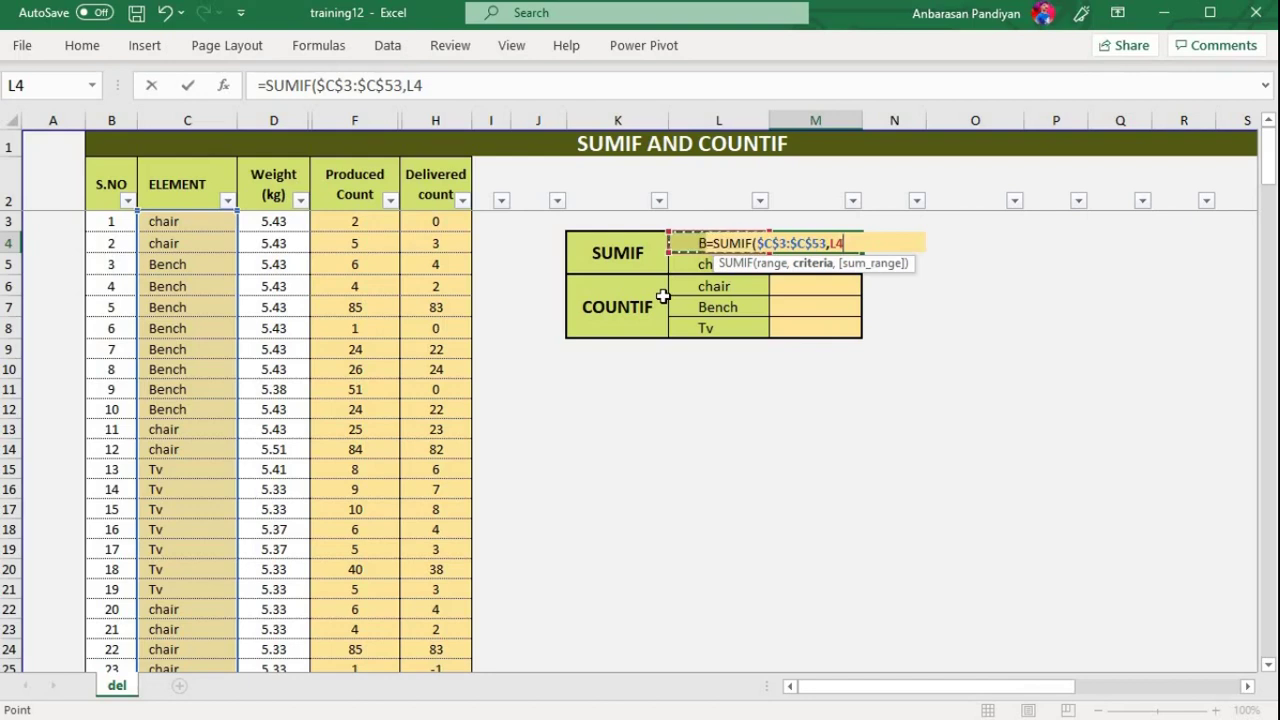
{"action": "type", "text": ","}
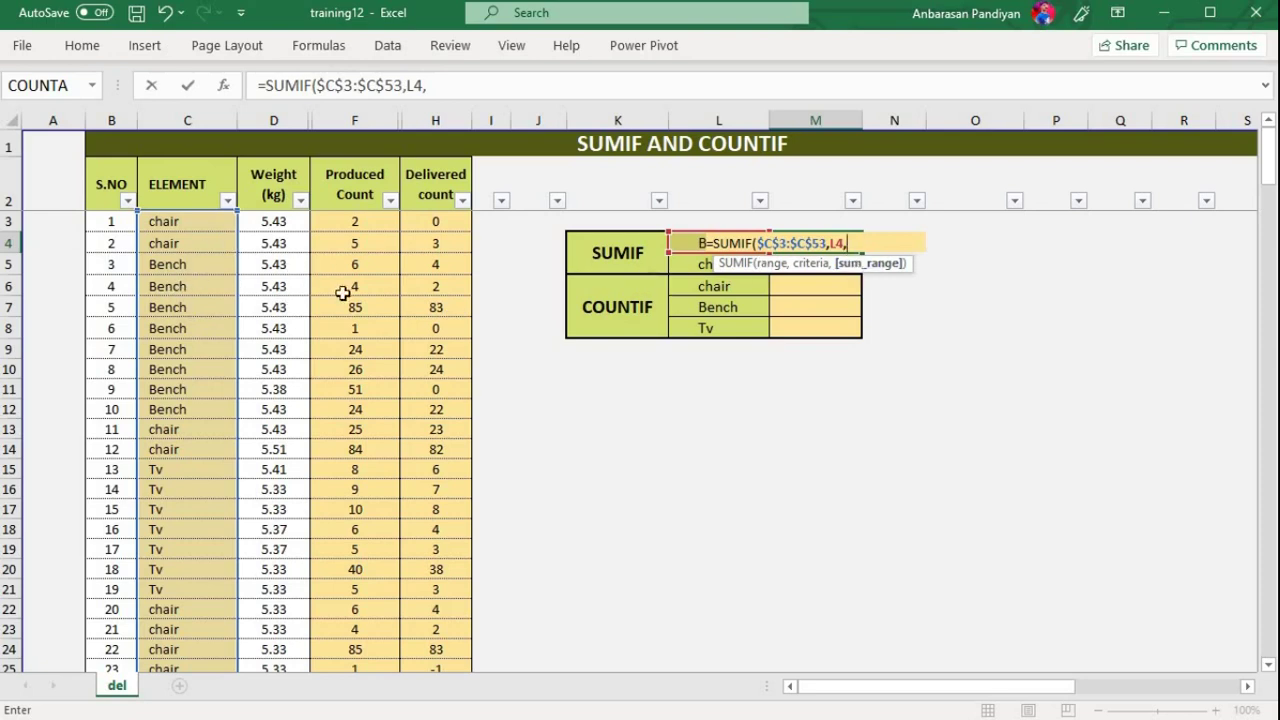
{"action": "left_click", "coordinate": [373, 221]}
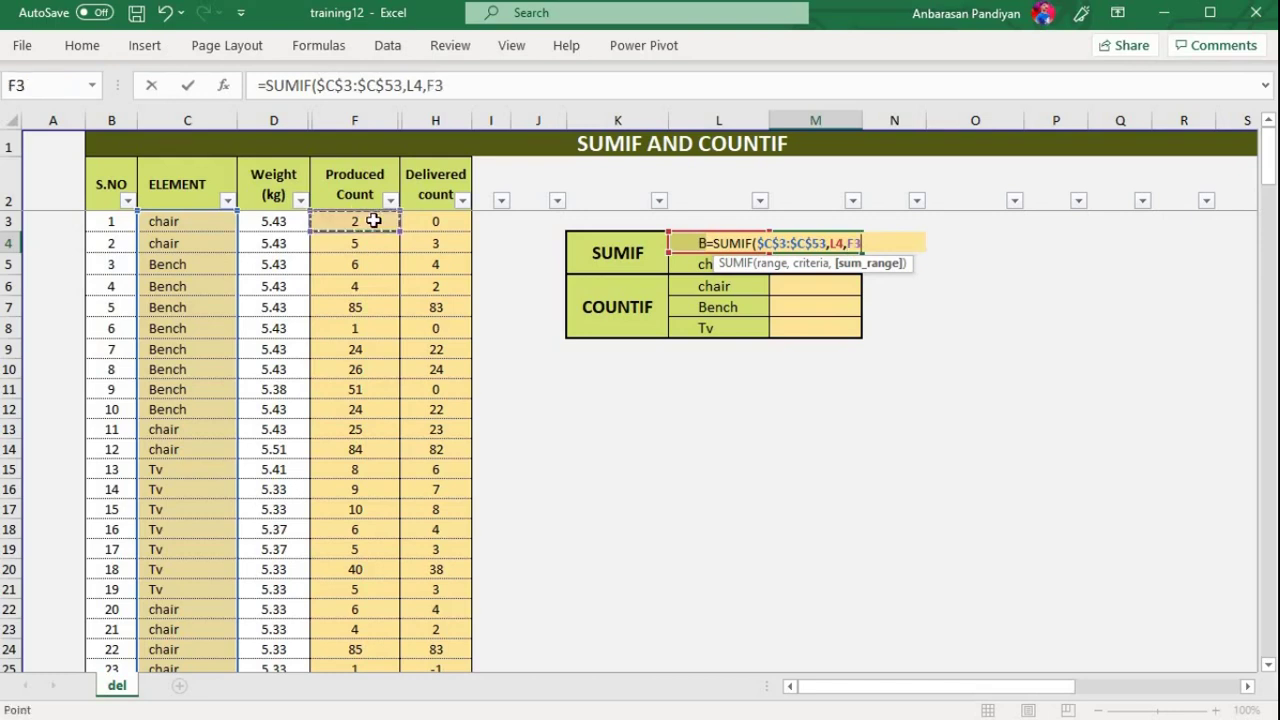
{"action": "key", "text": "ctrl+shift+Down"}
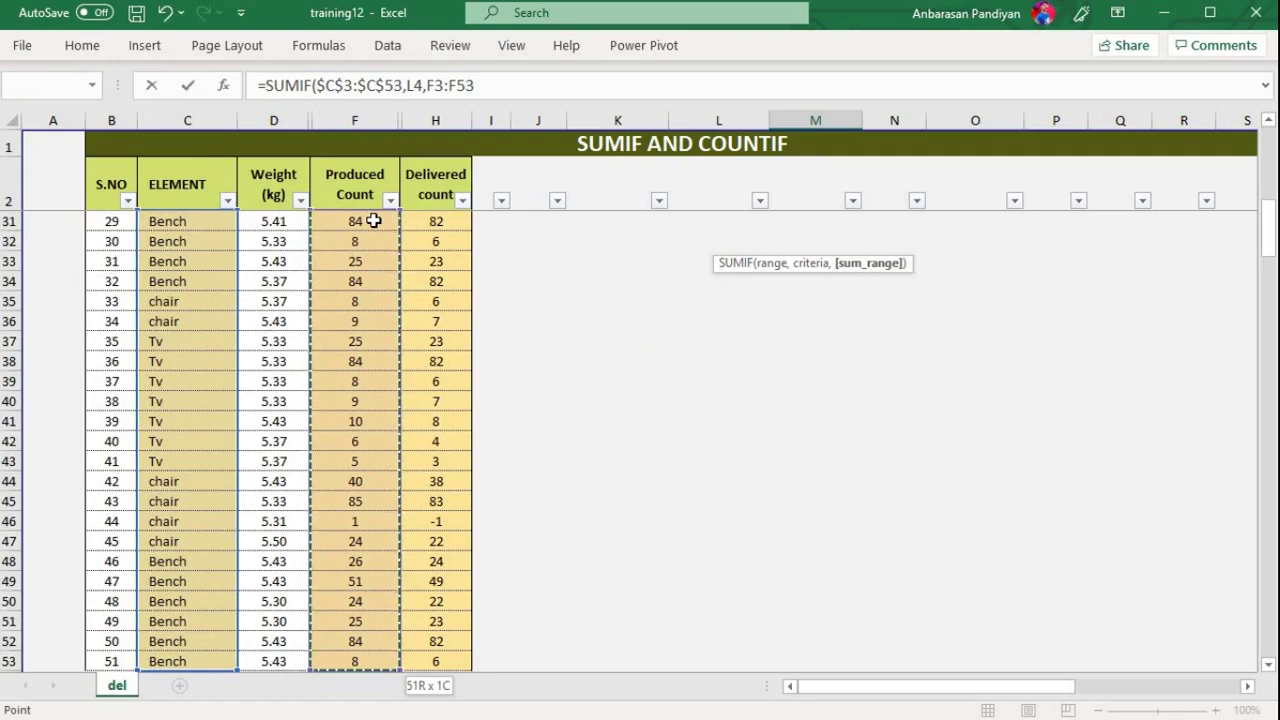
{"action": "scroll", "coordinate": [508, 474], "scroll_direction": "up", "scroll_amount": 9}
{"action": "key", "text": "F4"}
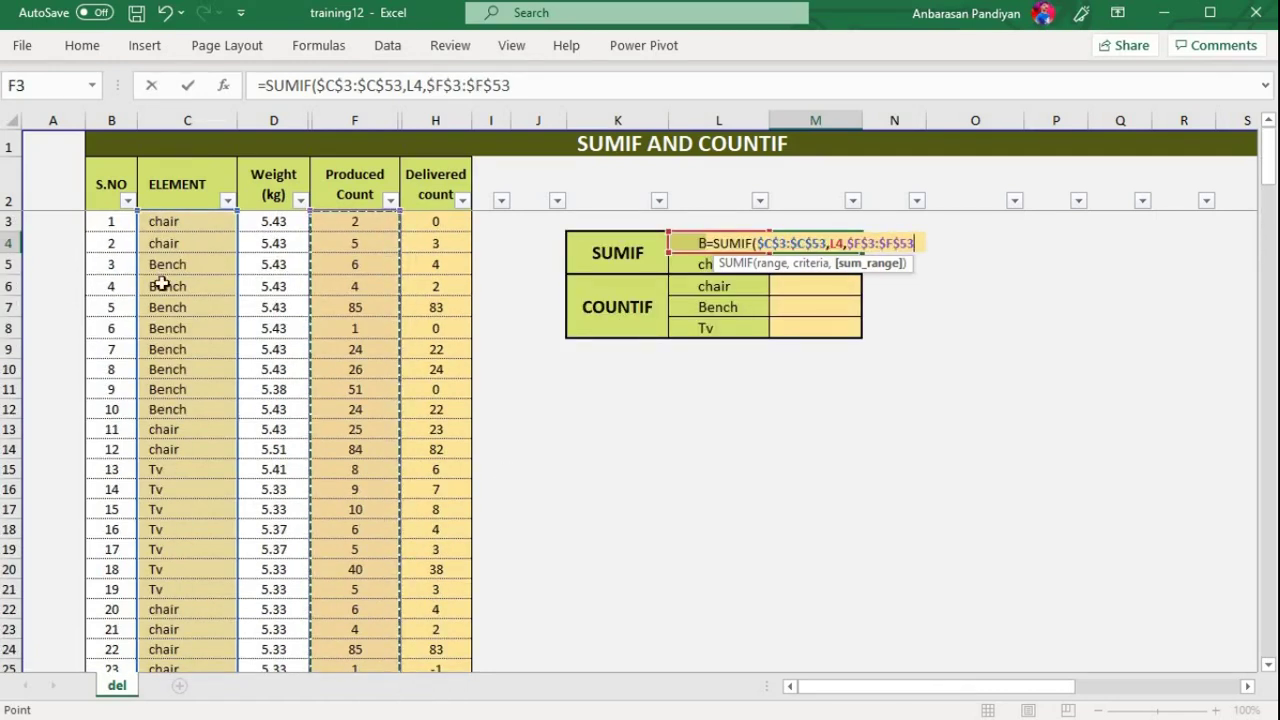
Step: Check that both formula ranges reach the last data row, and complete the SUMIF formula in M4
{"action": "scroll", "coordinate": [264, 347], "scroll_direction": "down", "scroll_amount": 13}
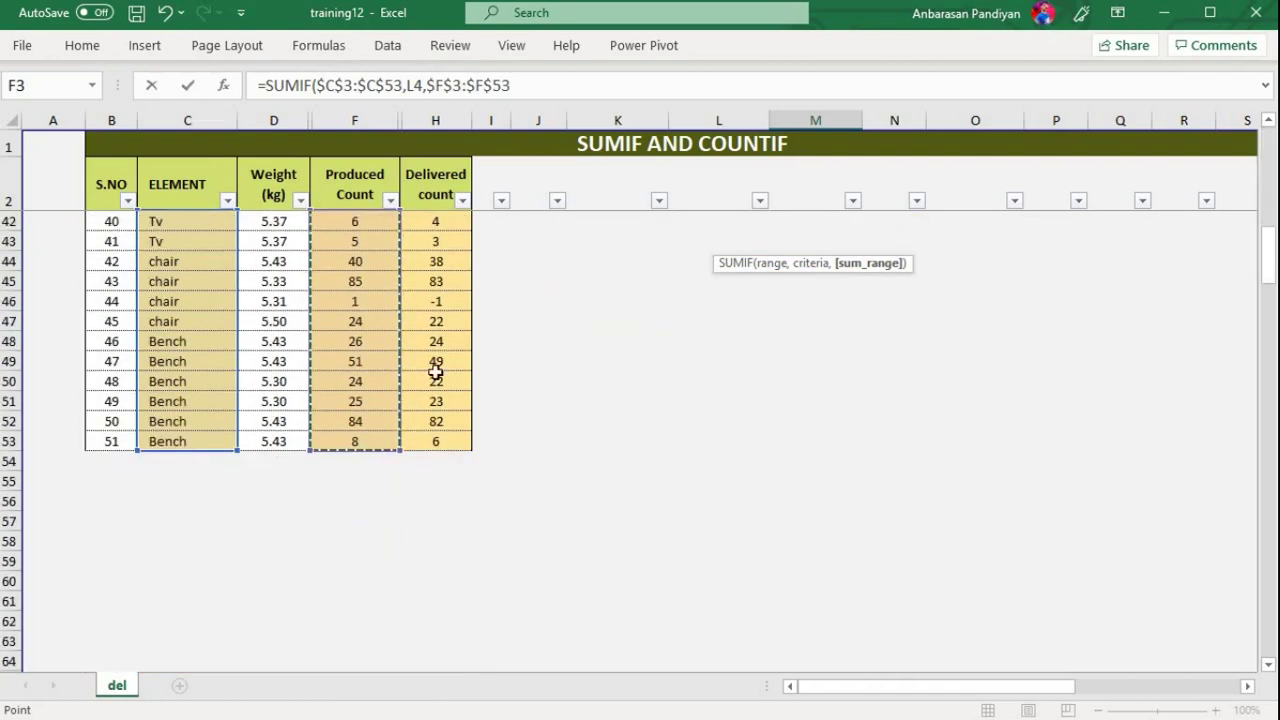
{"action": "scroll", "coordinate": [215, 404], "scroll_direction": "up", "scroll_amount": 5}
{"action": "scroll", "coordinate": [205, 407], "scroll_direction": "up", "scroll_amount": 8}
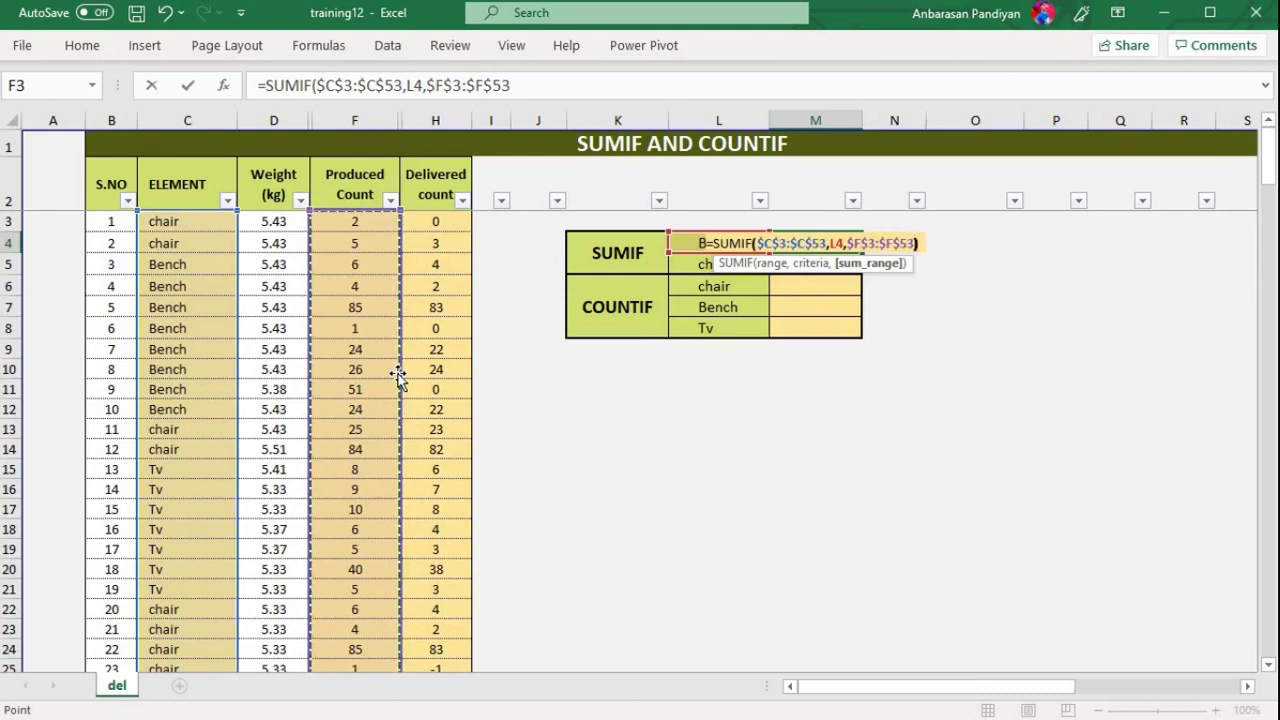
{"action": "type", "text": ")"}
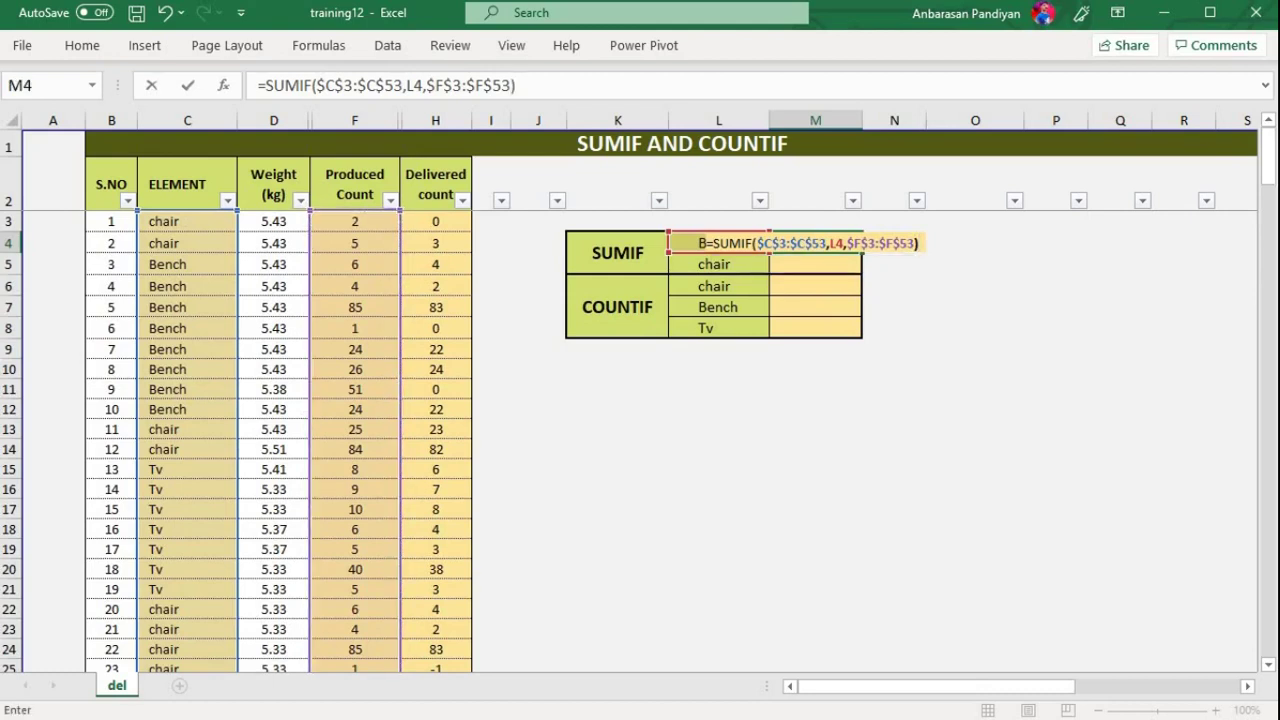
{"action": "key", "text": "Return"}
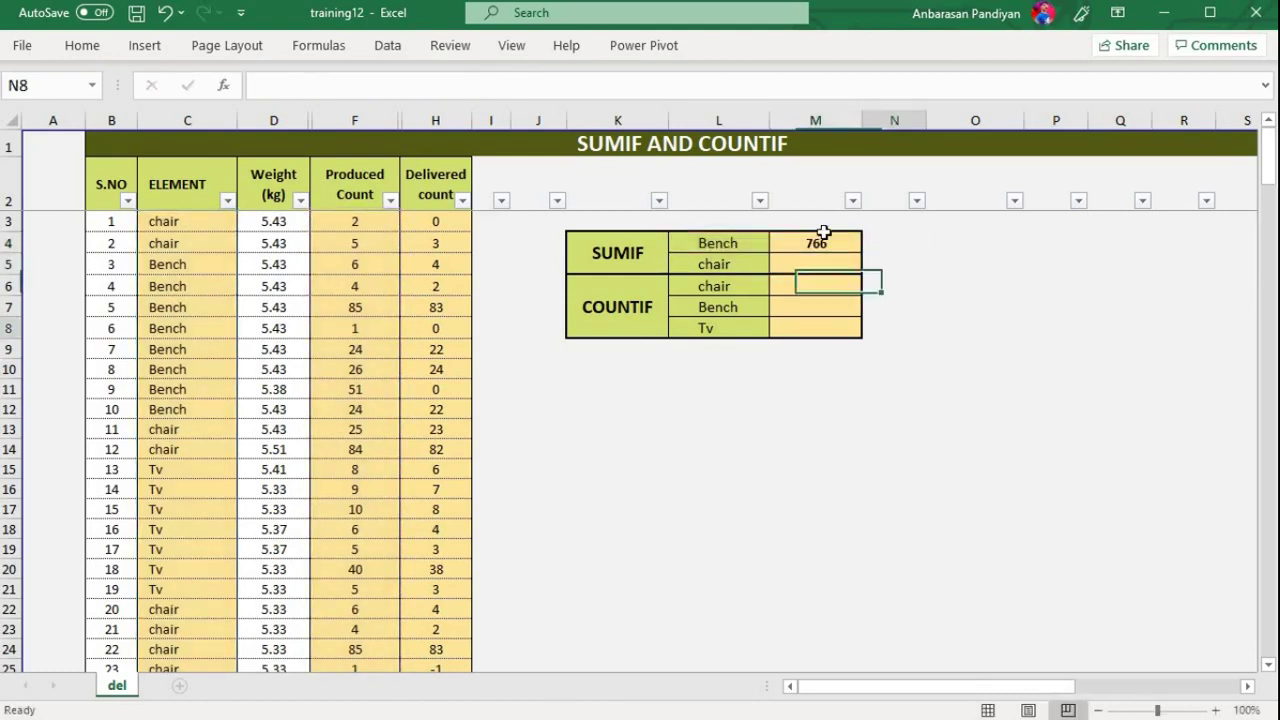
{"action": "left_click", "coordinate": [826, 242]}
{"action": "left_click", "coordinate": [825, 278]}
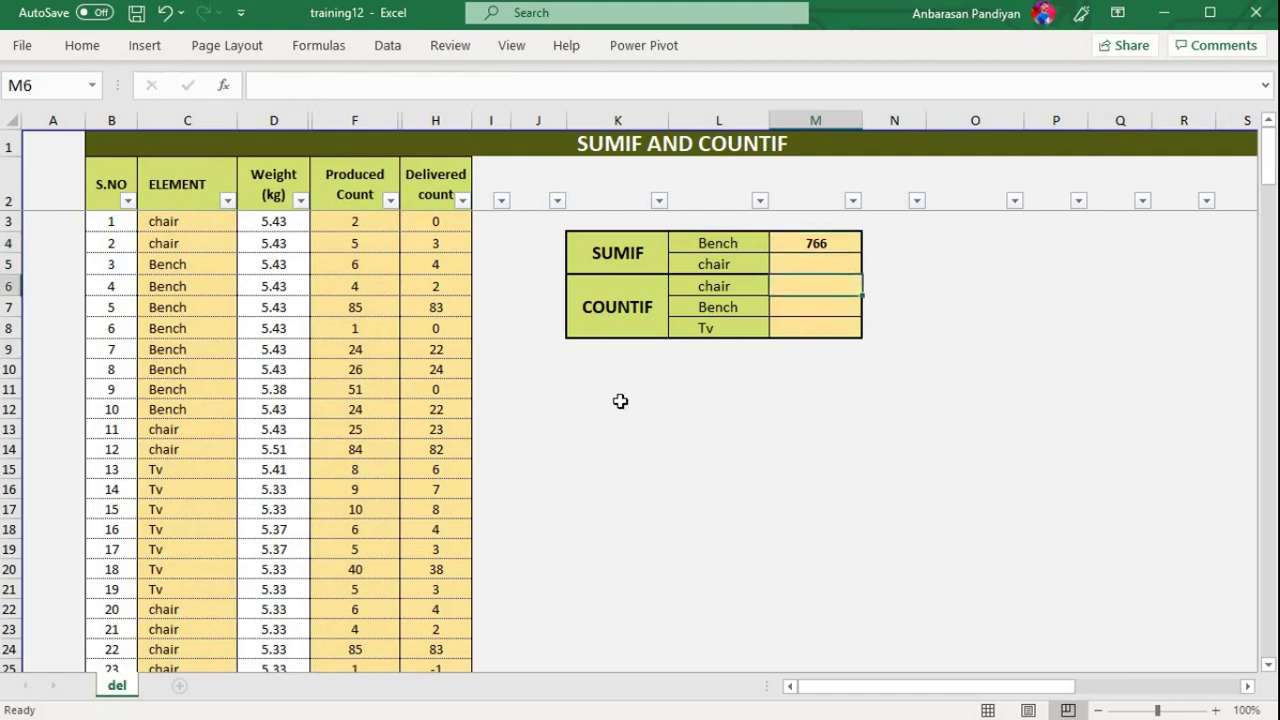
{"action": "scroll", "coordinate": [620, 400], "scroll_direction": "down", "scroll_amount": 3}
{"action": "scroll", "coordinate": [620, 400], "scroll_direction": "up", "scroll_amount": 3}
{"action": "key", "text": "Down"}
{"action": "key", "text": "Down"}
{"action": "key", "text": "Down"}
{"action": "key", "text": "Down"}
{"action": "left_click", "coordinate": [681, 405]}
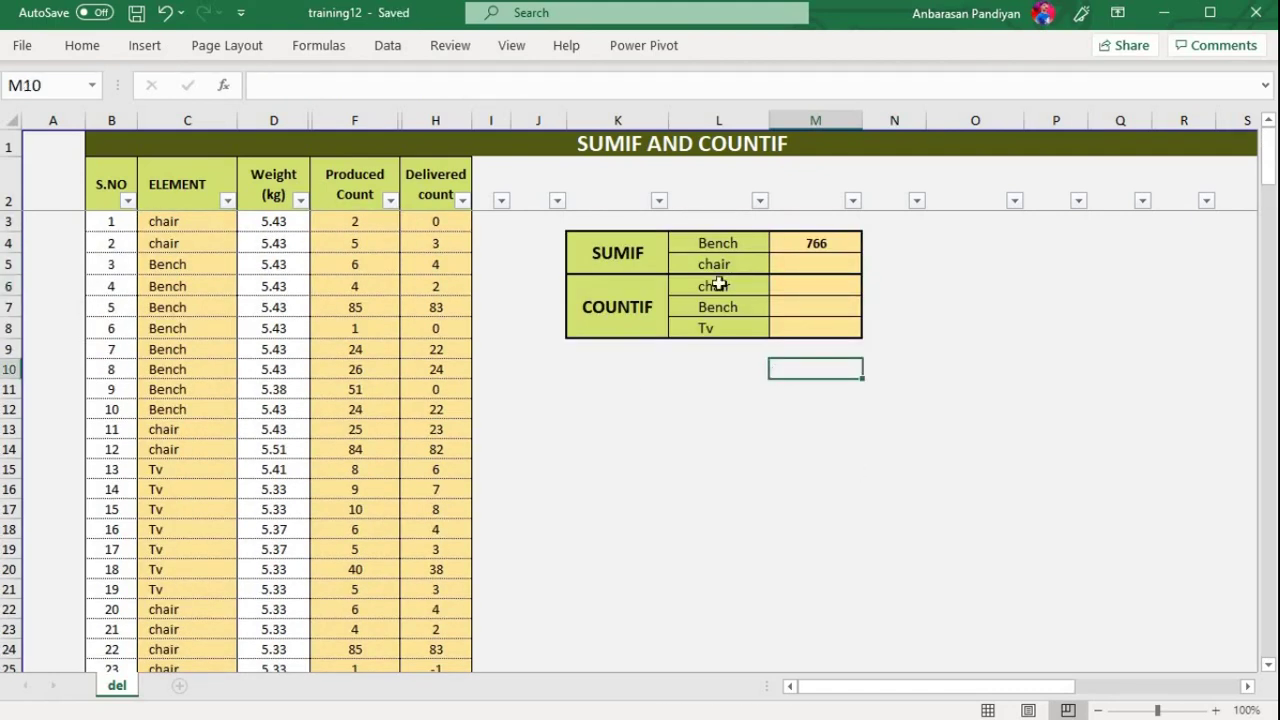
Step: Remove the existing filter and reapply it across the whole header row 2
{"action": "left_click", "coordinate": [183, 286]}
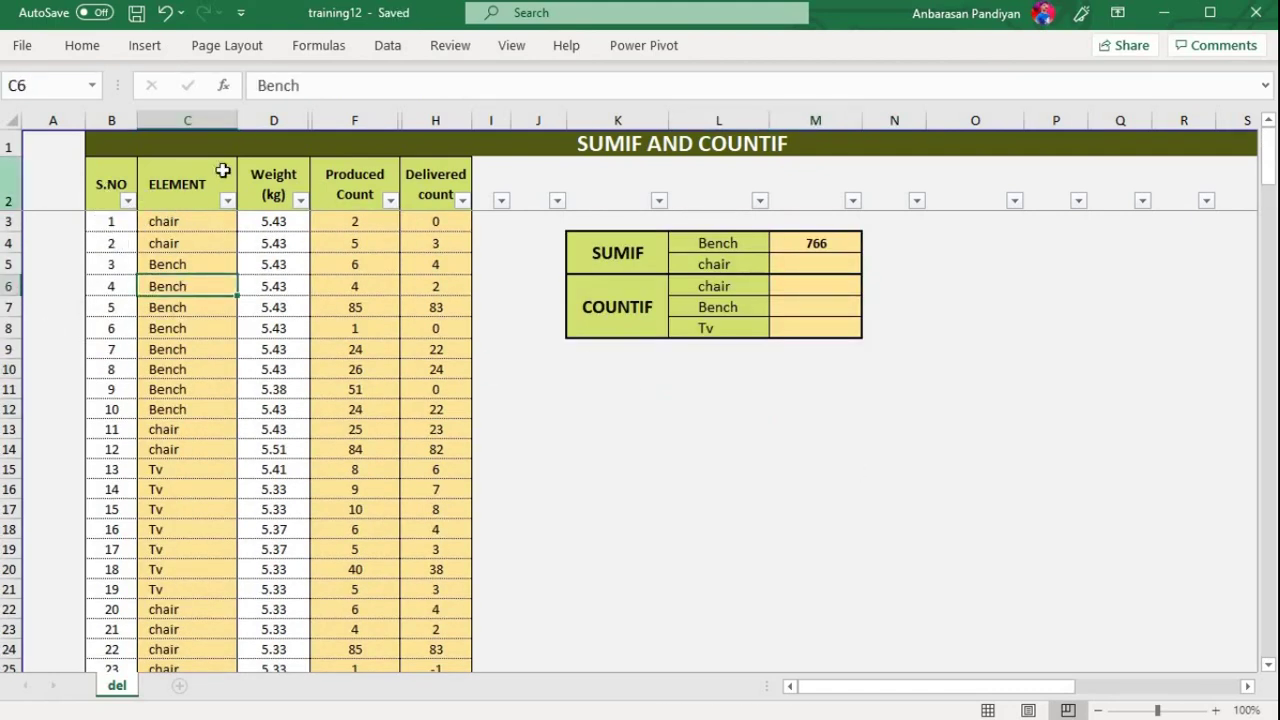
{"action": "left_click", "coordinate": [172, 201]}
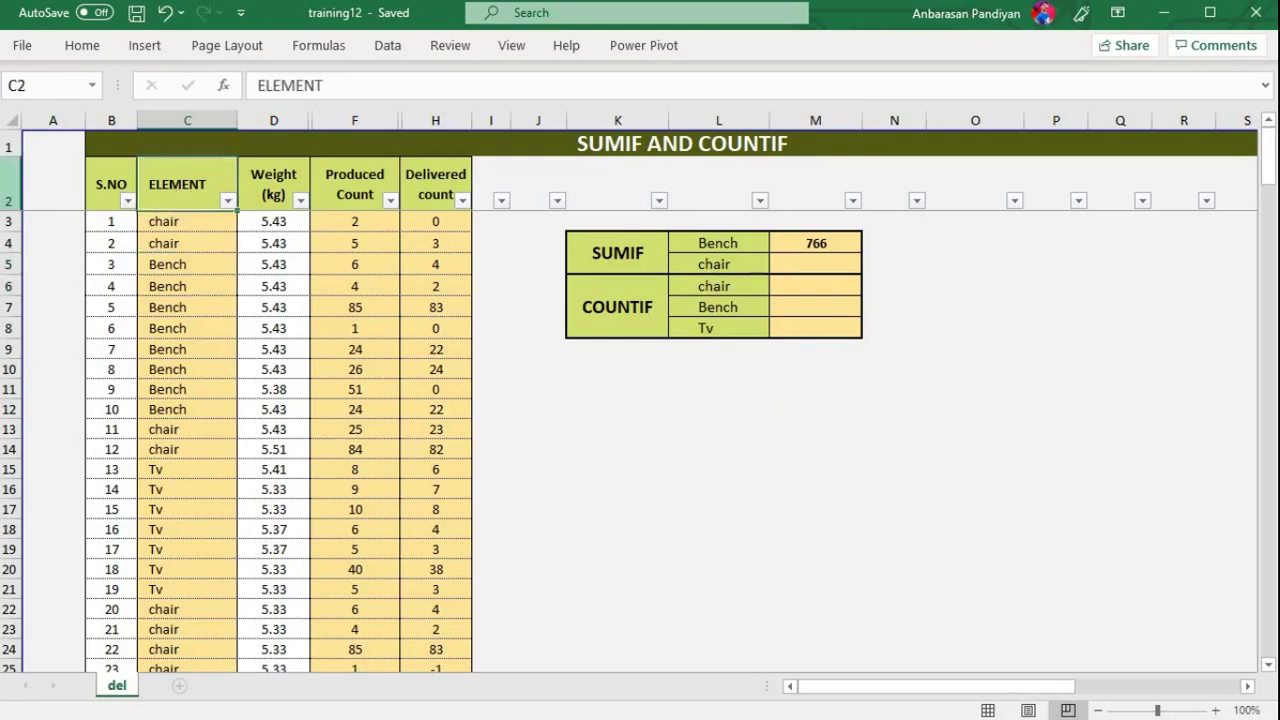
{"action": "left_click", "coordinate": [9, 190]}
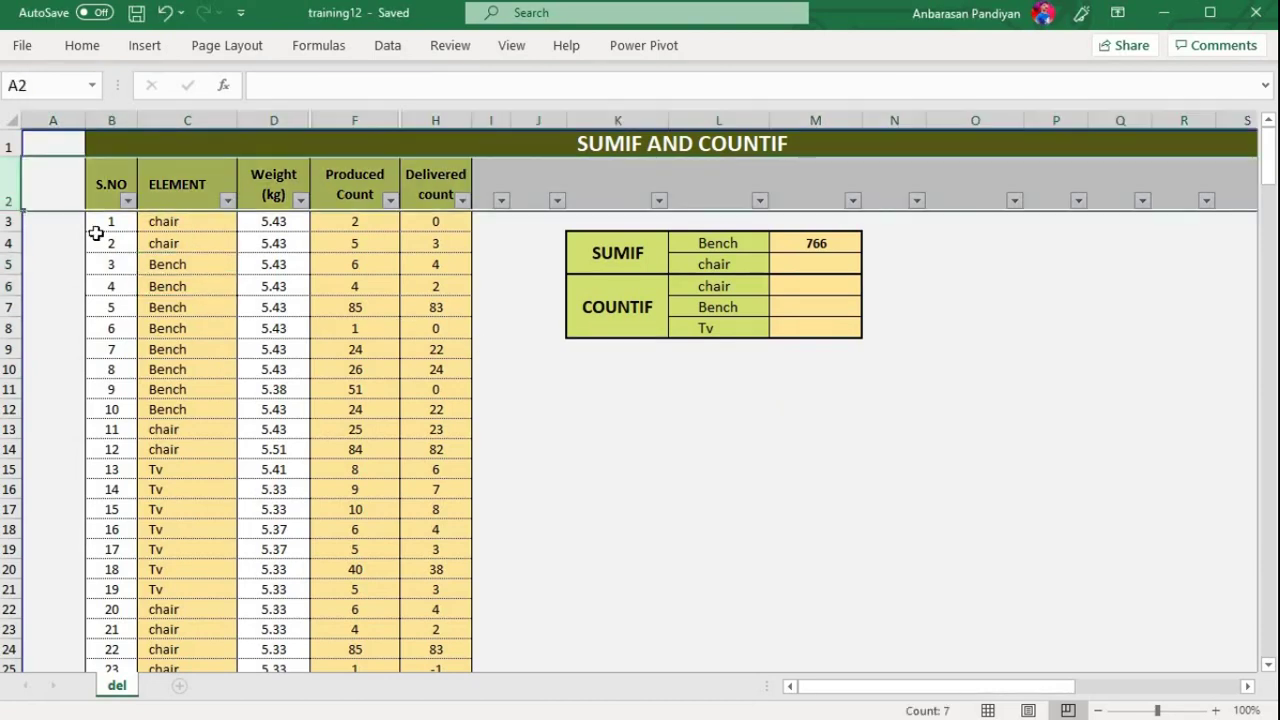
{"action": "key", "text": "ctrl+shift+l"}
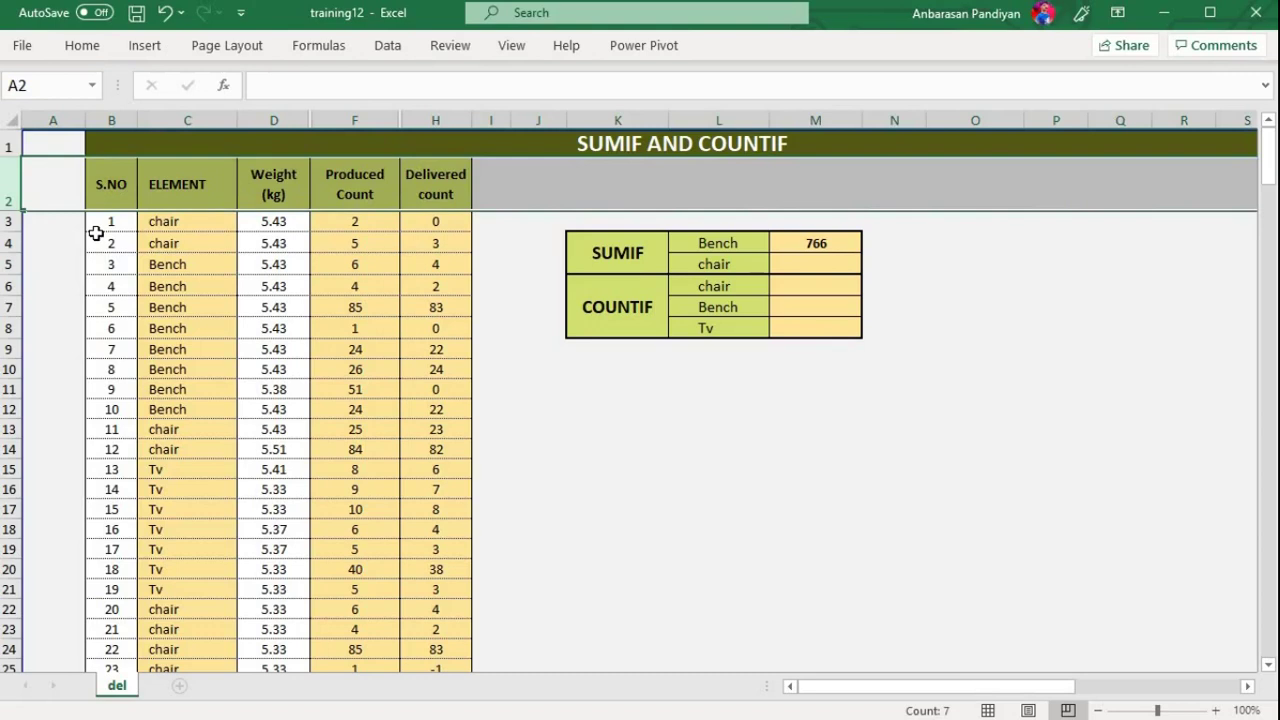
{"action": "key", "text": "ctrl+shift+l"}
{"action": "scroll", "coordinate": [96, 232], "scroll_direction": "right", "scroll_amount": 3}
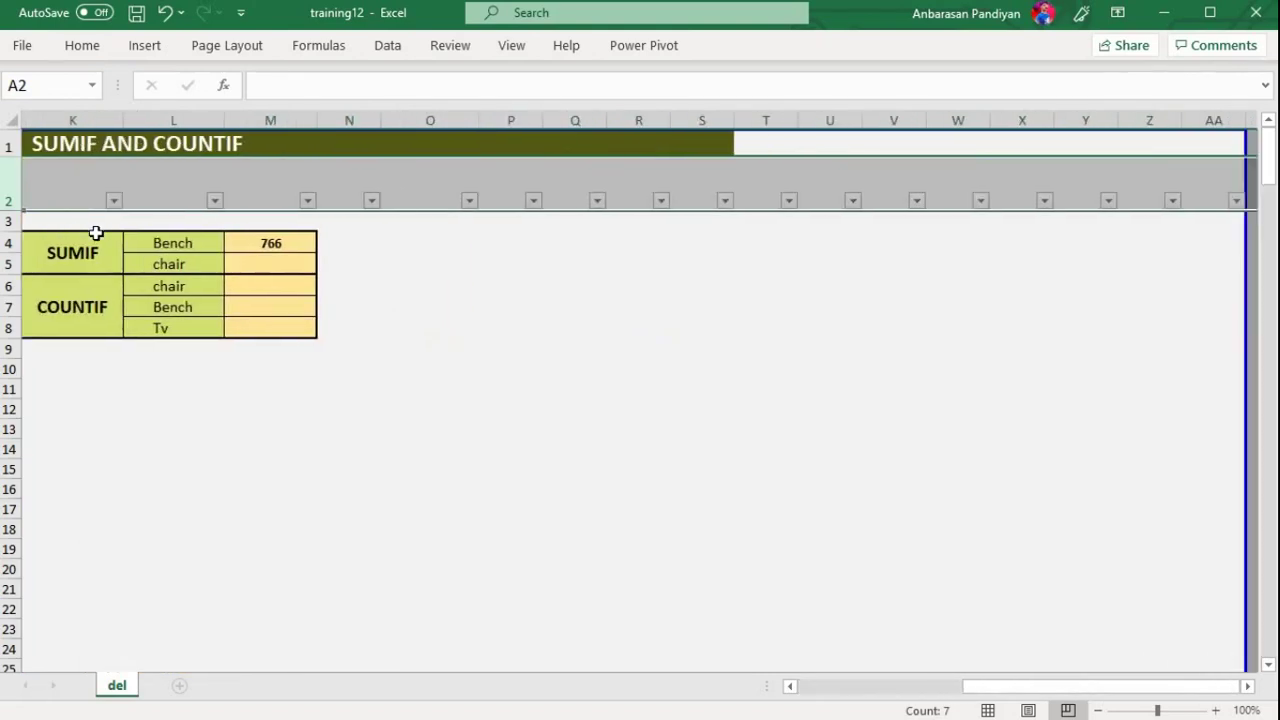
{"action": "scroll", "coordinate": [654, 429], "scroll_direction": "left", "scroll_amount": 4}
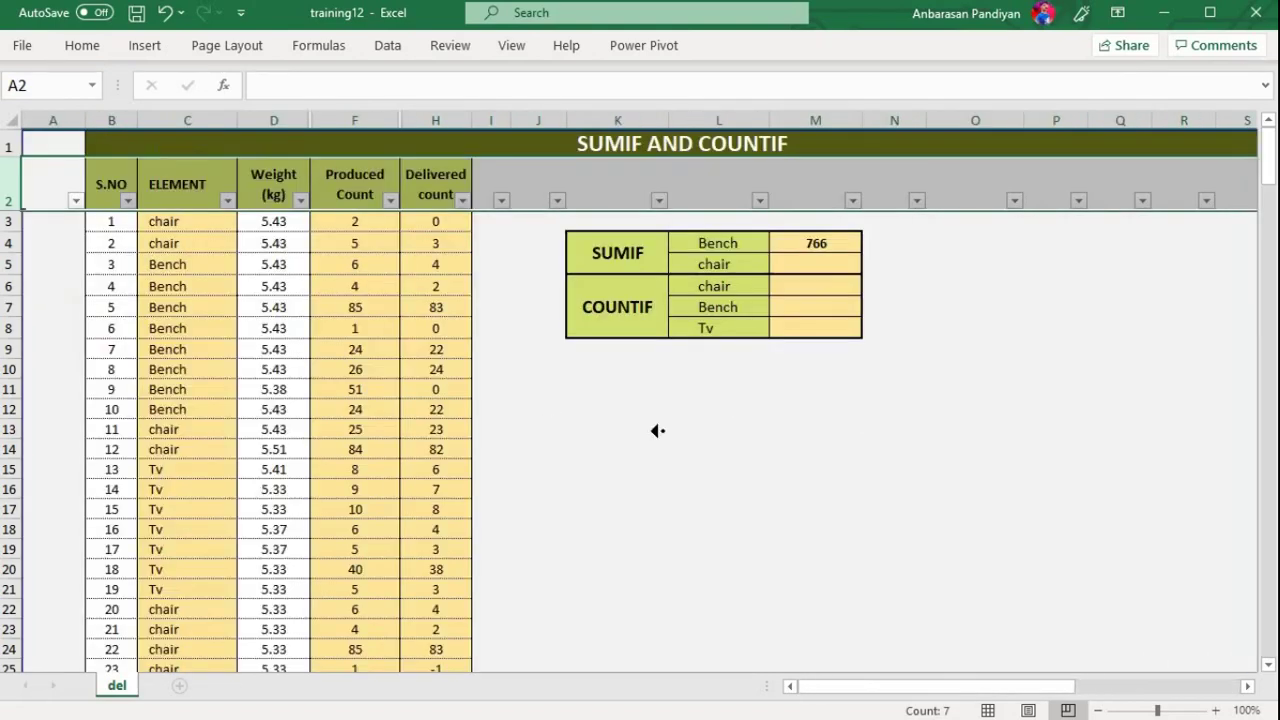
{"action": "left_click", "coordinate": [654, 429]}
{"action": "left_click", "coordinate": [618, 489]}
{"action": "left_click", "coordinate": [718, 348]}
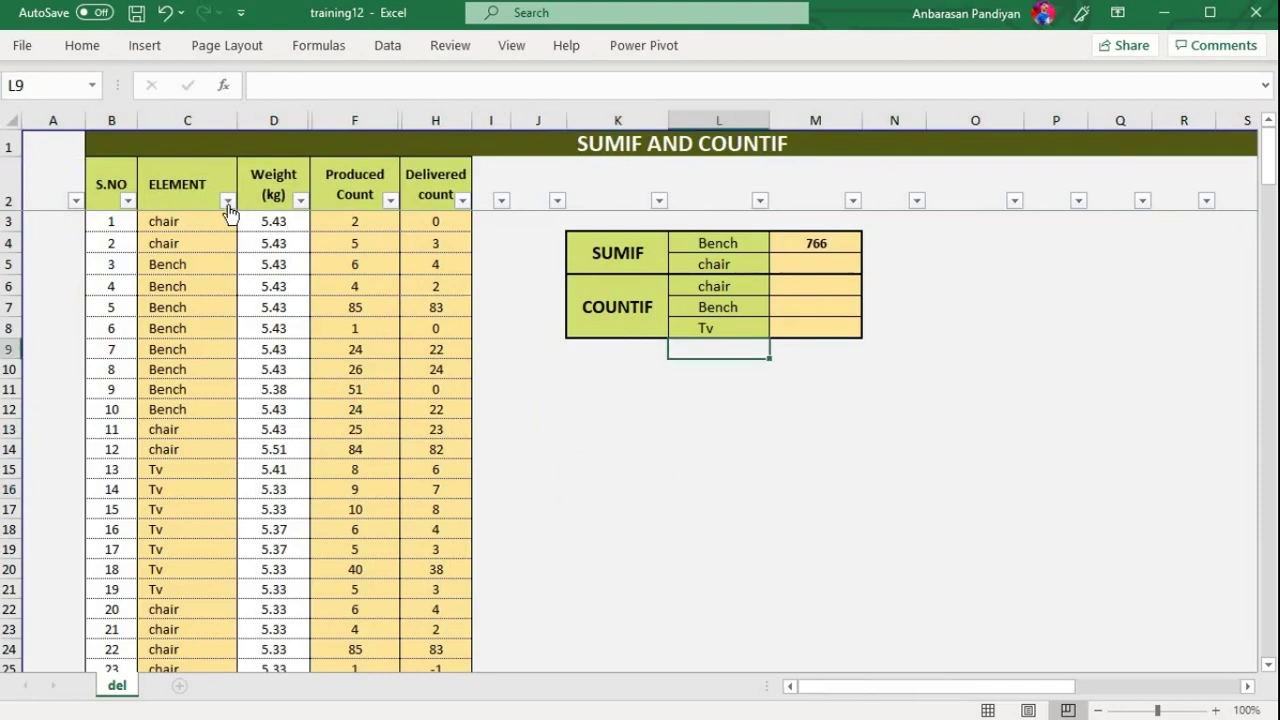
Step: Filter the Element column to Bench only and select its Produced Count values to check their sum
{"action": "left_click", "coordinate": [716, 243]}
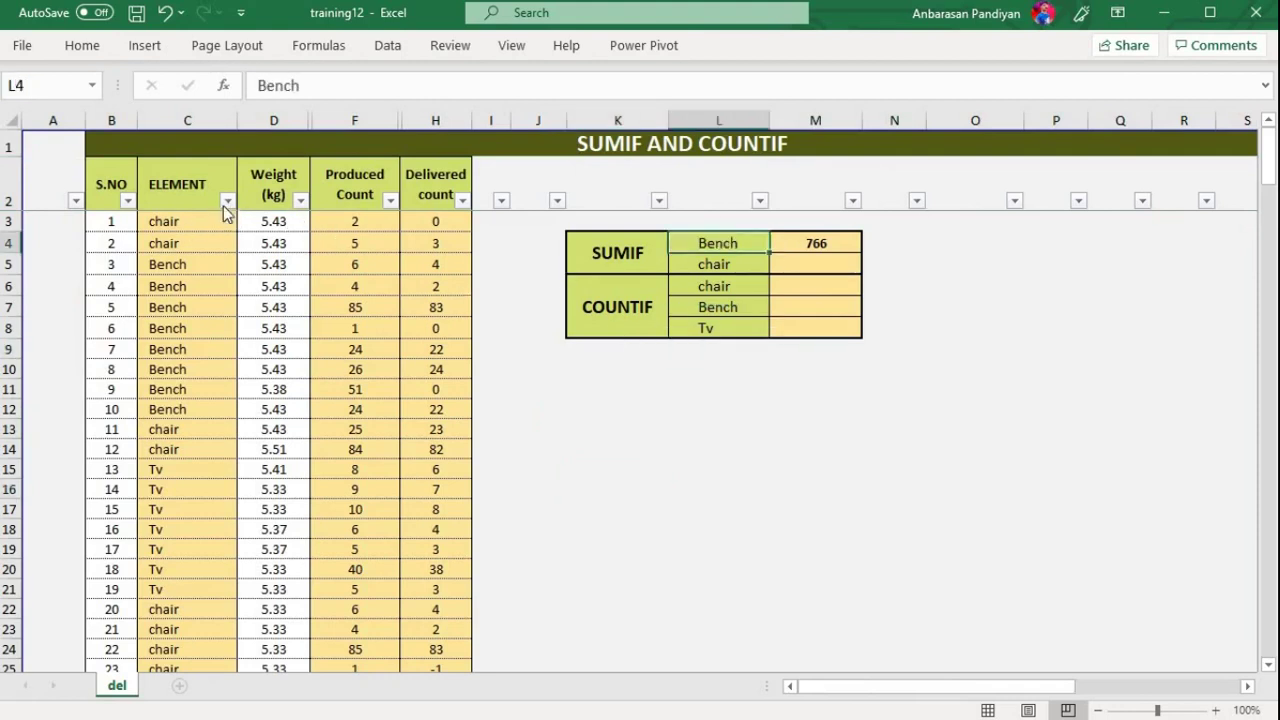
{"action": "left_click", "coordinate": [227, 201]}
{"action": "left_click", "coordinate": [78, 411]}
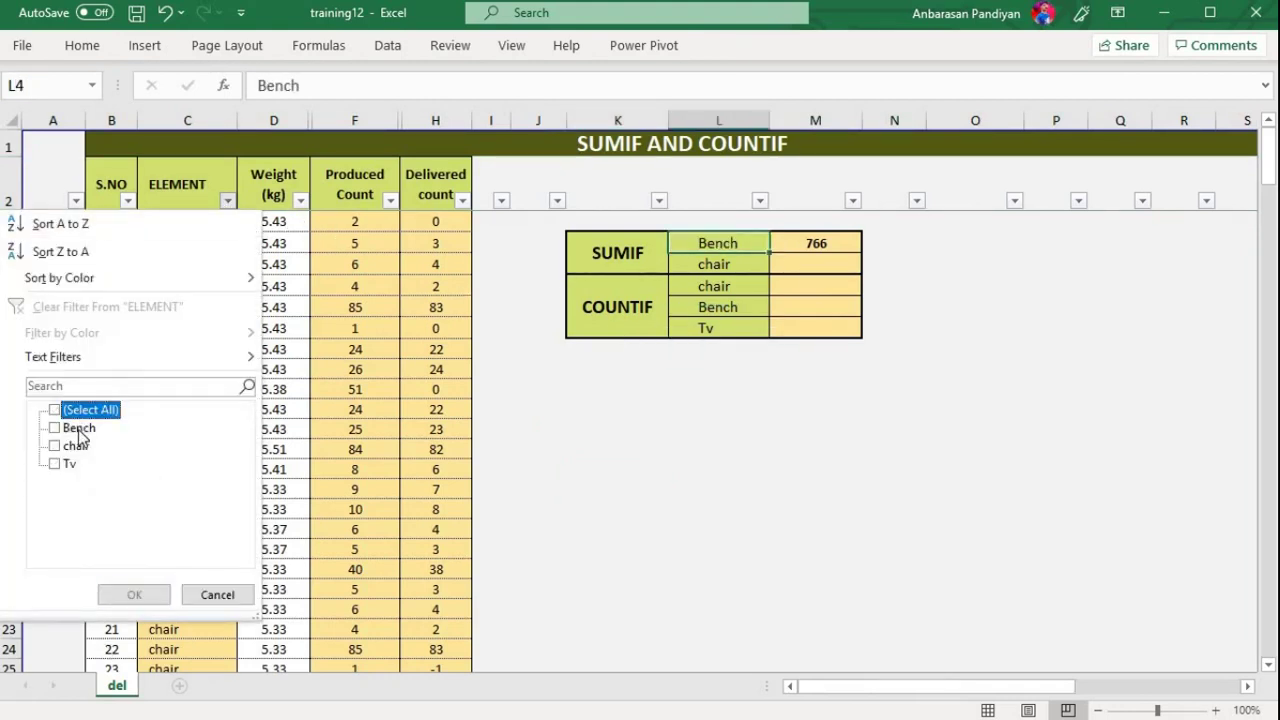
{"action": "left_click", "coordinate": [78, 427]}
{"action": "left_click", "coordinate": [134, 594]}
{"action": "left_click", "coordinate": [380, 466]}
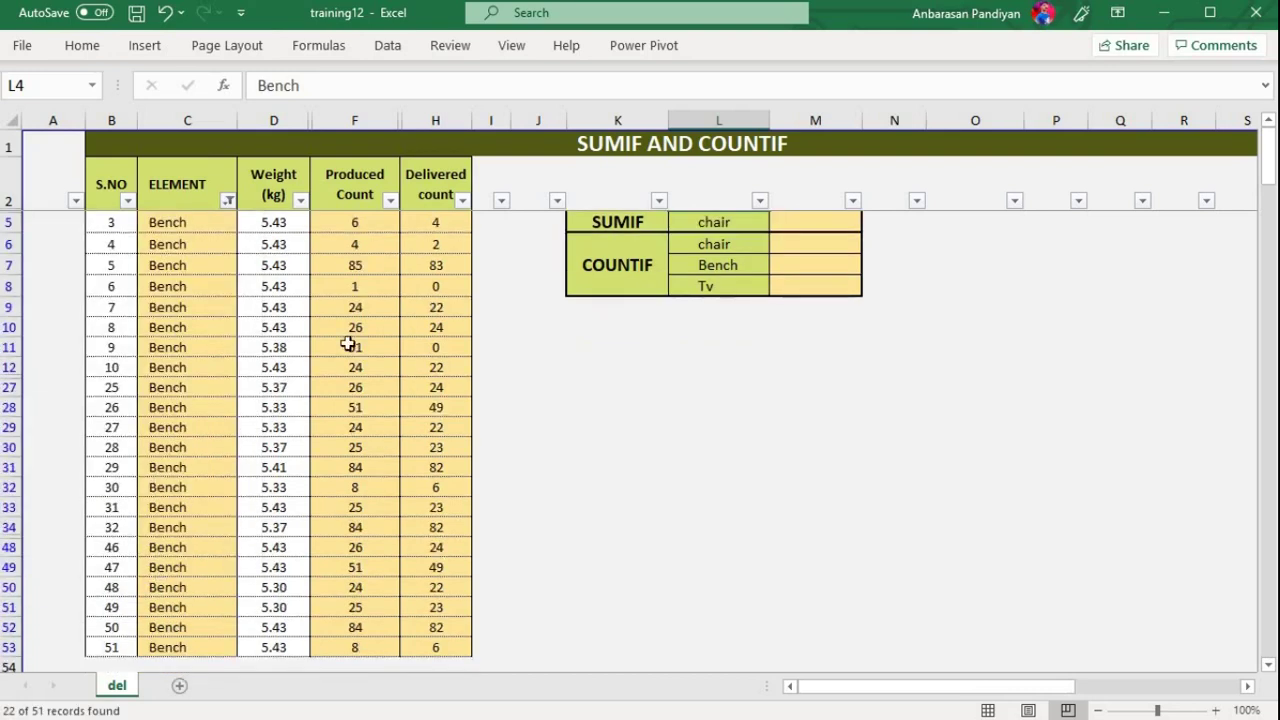
{"action": "left_click_drag", "start_coordinate": [361, 227], "coordinate": [380, 648]}
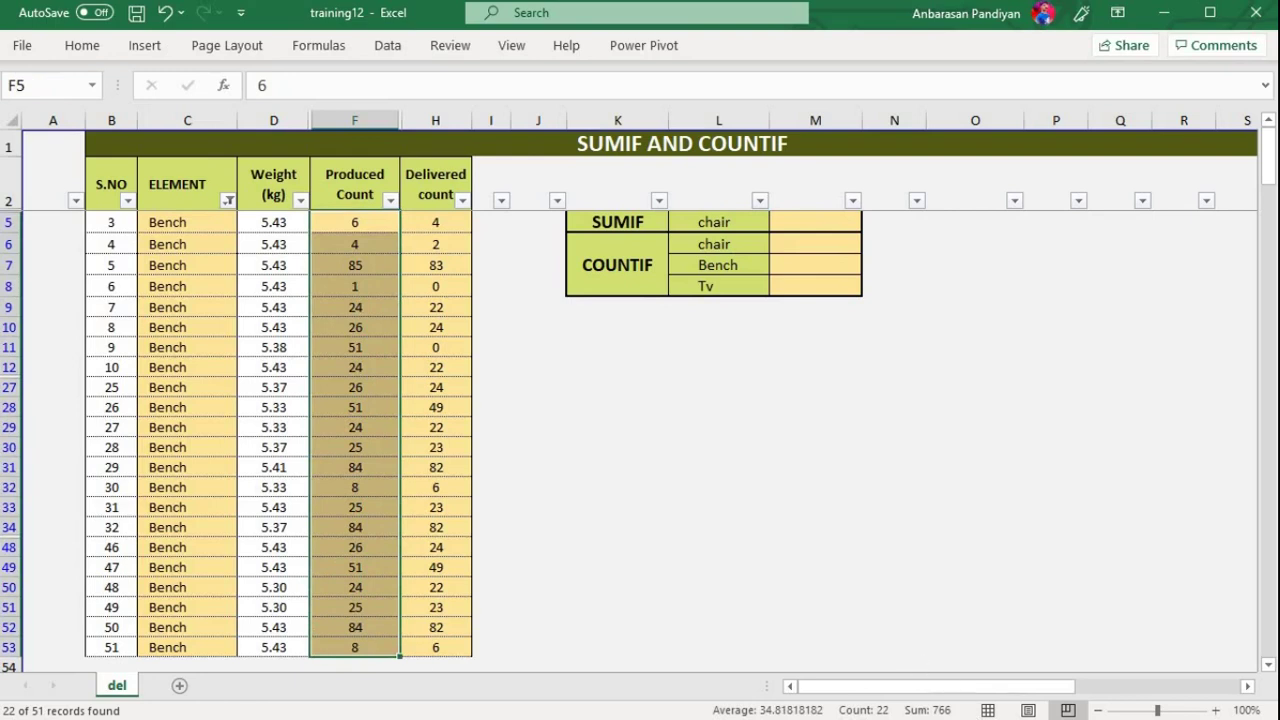
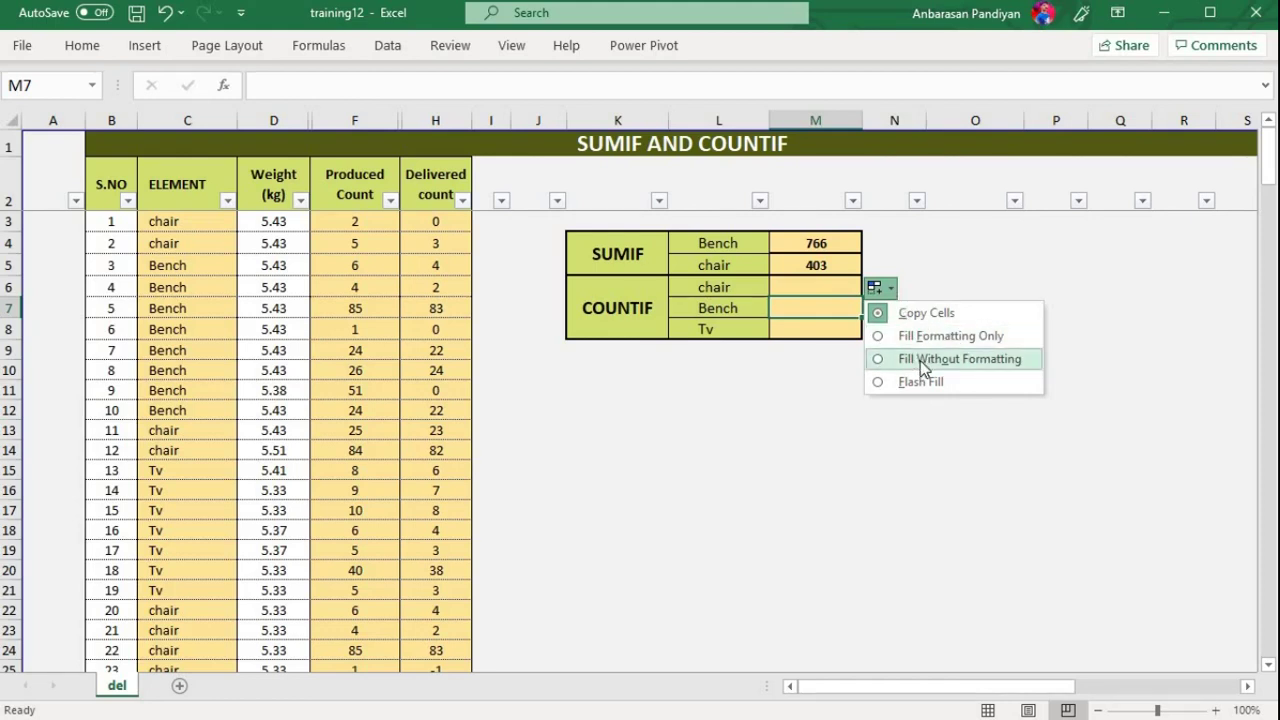
Step: Set the SUMIF formula copied to M5 to fill without formatting, and save the workbook
{"action": "left_click", "coordinate": [920, 360]}
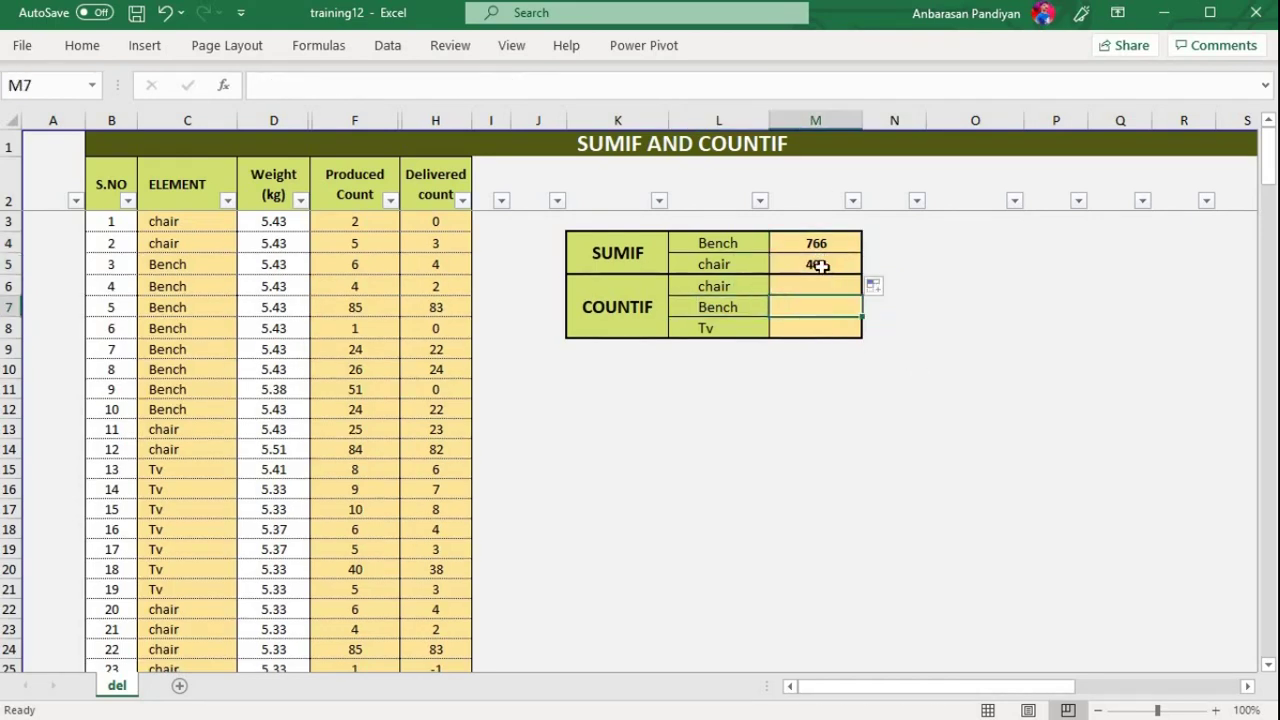
{"action": "key", "text": "ctrl+s"}
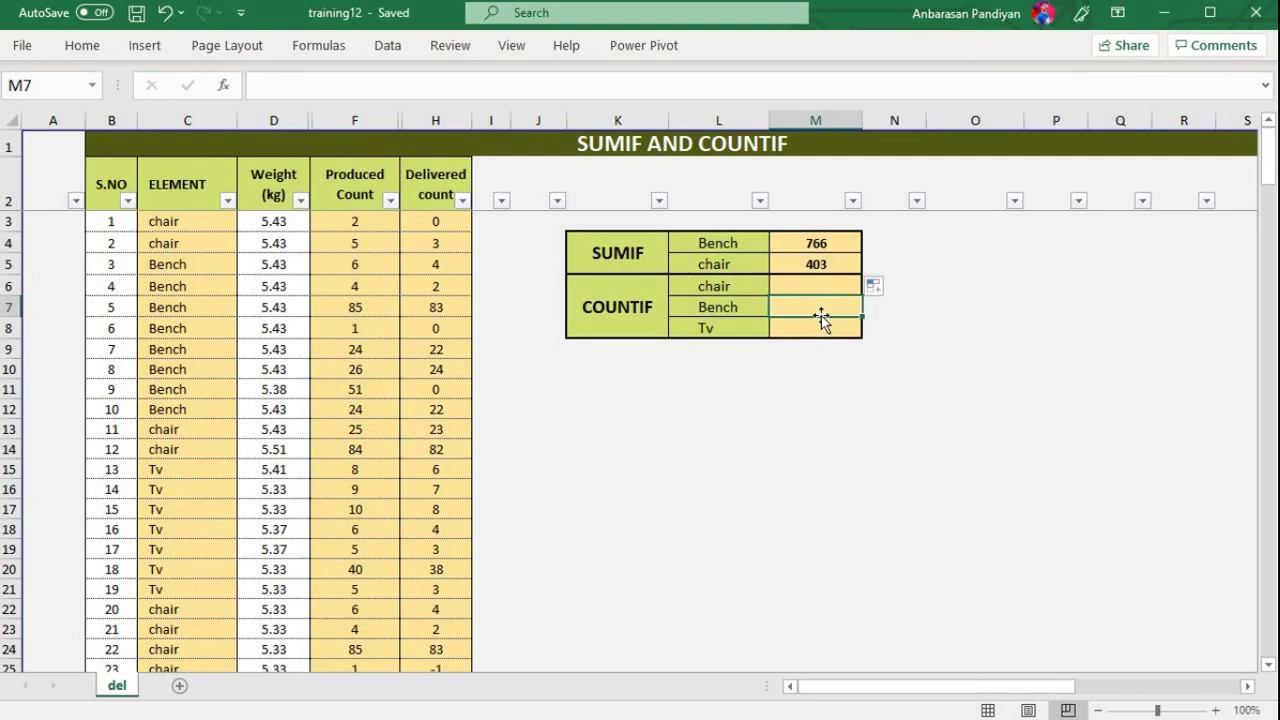
{"action": "left_click", "coordinate": [808, 385]}
{"action": "left_click", "coordinate": [811, 243]}
{"action": "left_click", "coordinate": [808, 266]}
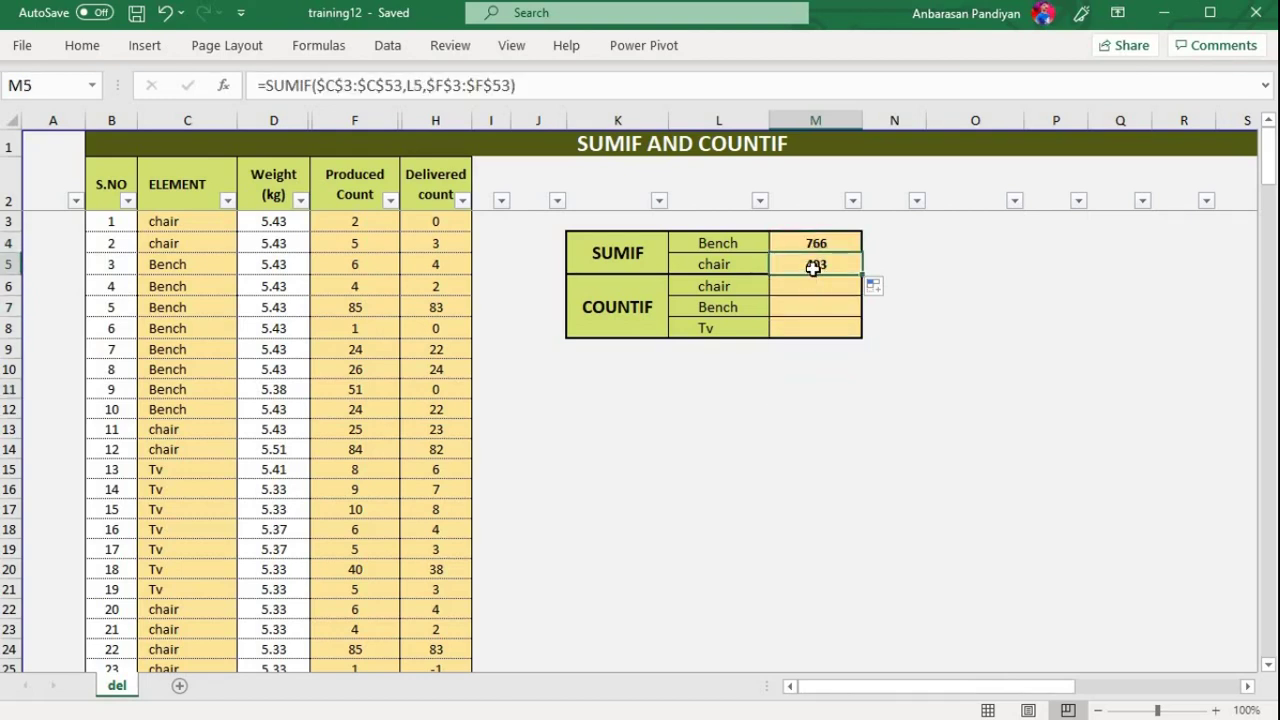
Step: Filter the Element column to chair only and select its Produced Count values to check their sum
{"action": "left_click", "coordinate": [230, 266]}
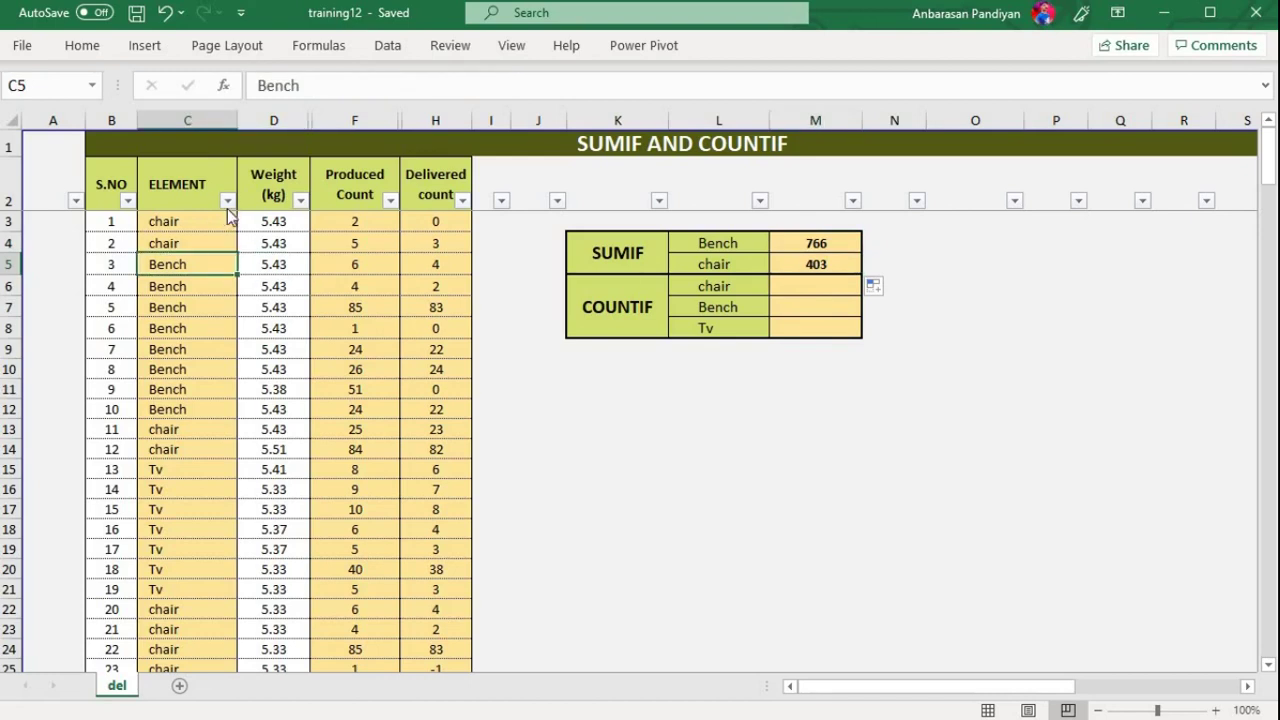
{"action": "left_click", "coordinate": [228, 200]}
{"action": "left_click", "coordinate": [70, 410]}
{"action": "left_click", "coordinate": [76, 446]}
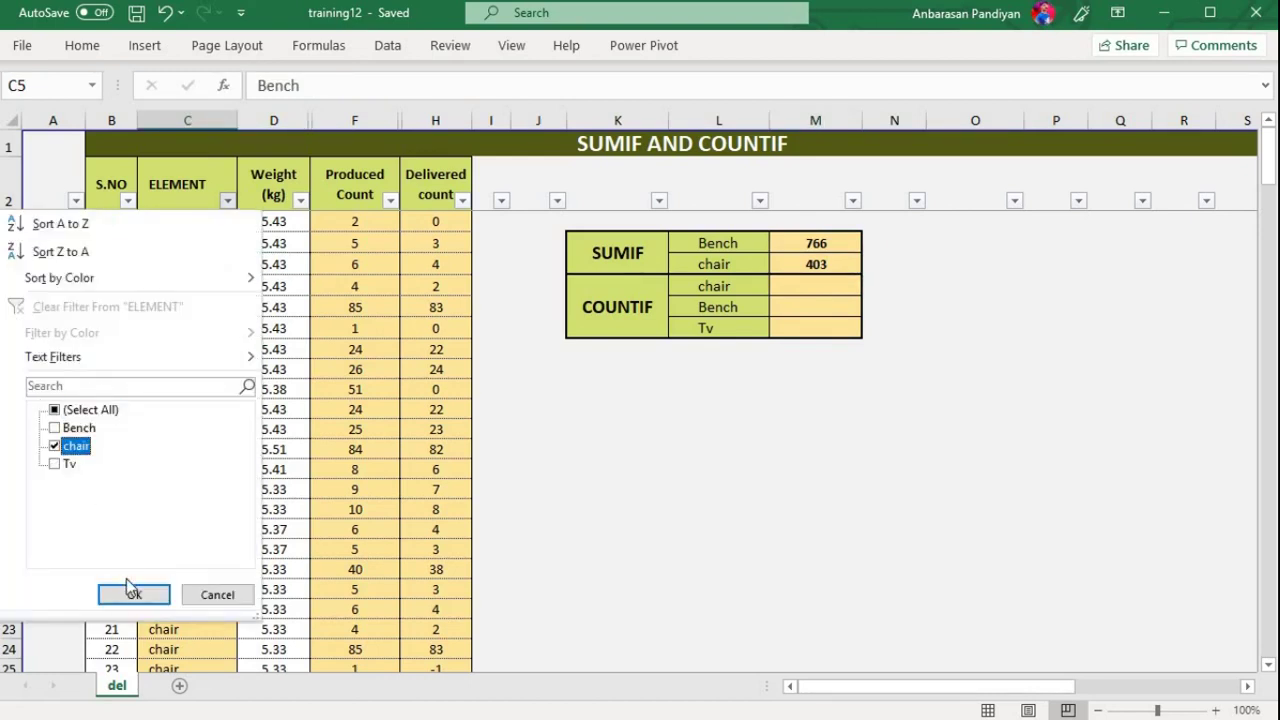
{"action": "left_click", "coordinate": [131, 592]}
{"action": "left_click_drag", "start_coordinate": [363, 221], "coordinate": [375, 503]}
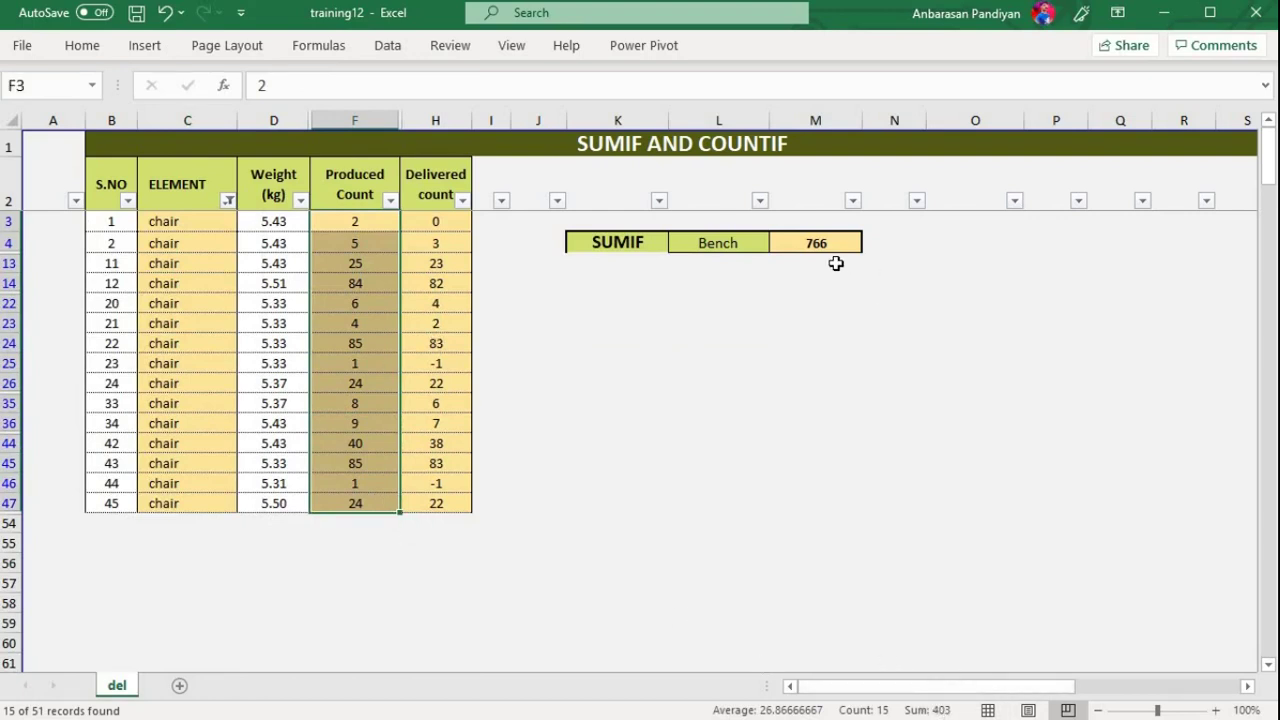
Step: Clear the Element filter so all rows are shown, and save the workbook
{"action": "key", "text": "alt+a"}
{"action": "key", "text": "c"}
{"action": "left_click", "coordinate": [718, 265]}
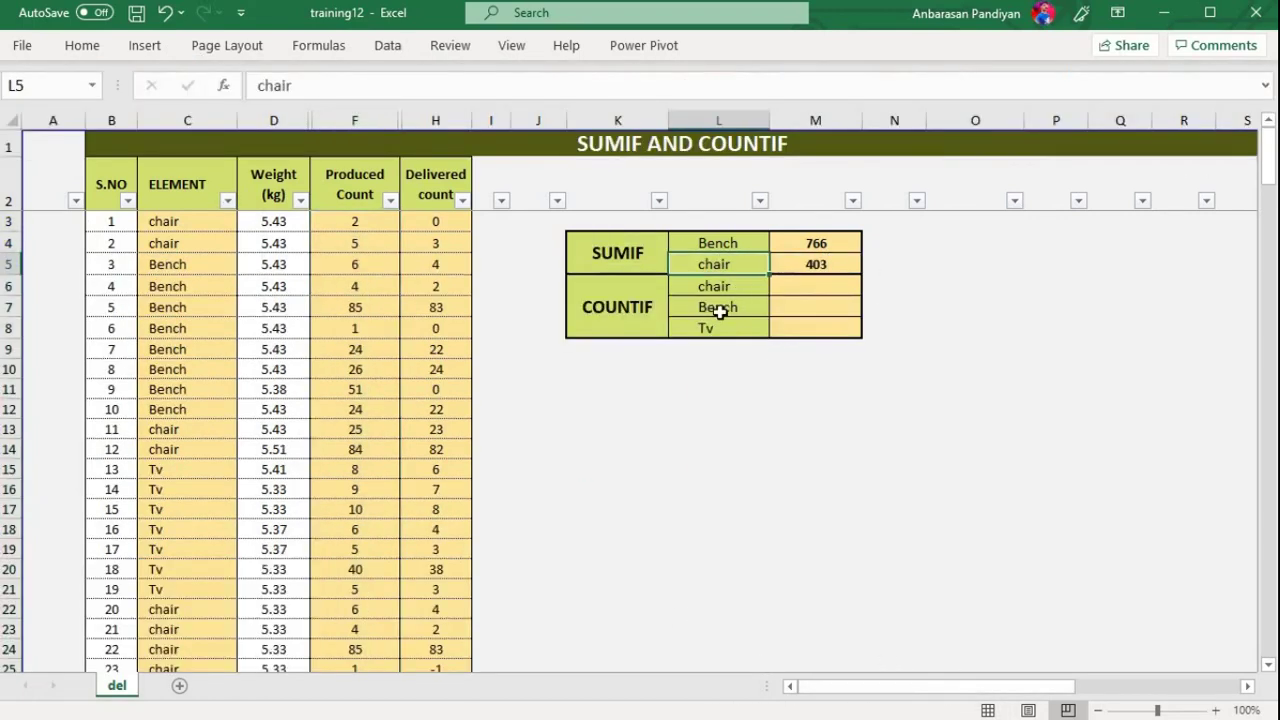
{"action": "key", "text": "ctrl+s"}
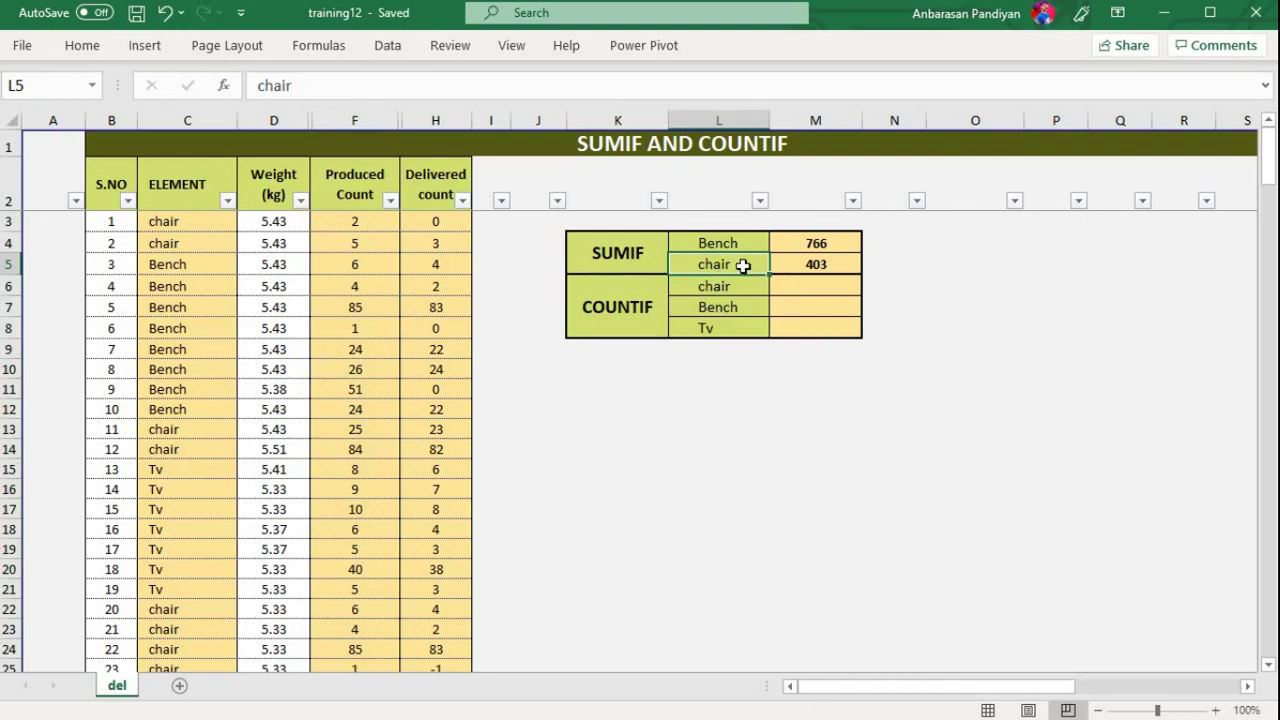
Step: Copy Tv from C15 into the second SUMIF criterion cell L5, keeping only formulas and number formatting
{"action": "left_click", "coordinate": [174, 449]}
{"action": "left_click", "coordinate": [172, 469]}
{"action": "key", "text": "ctrl+c"}
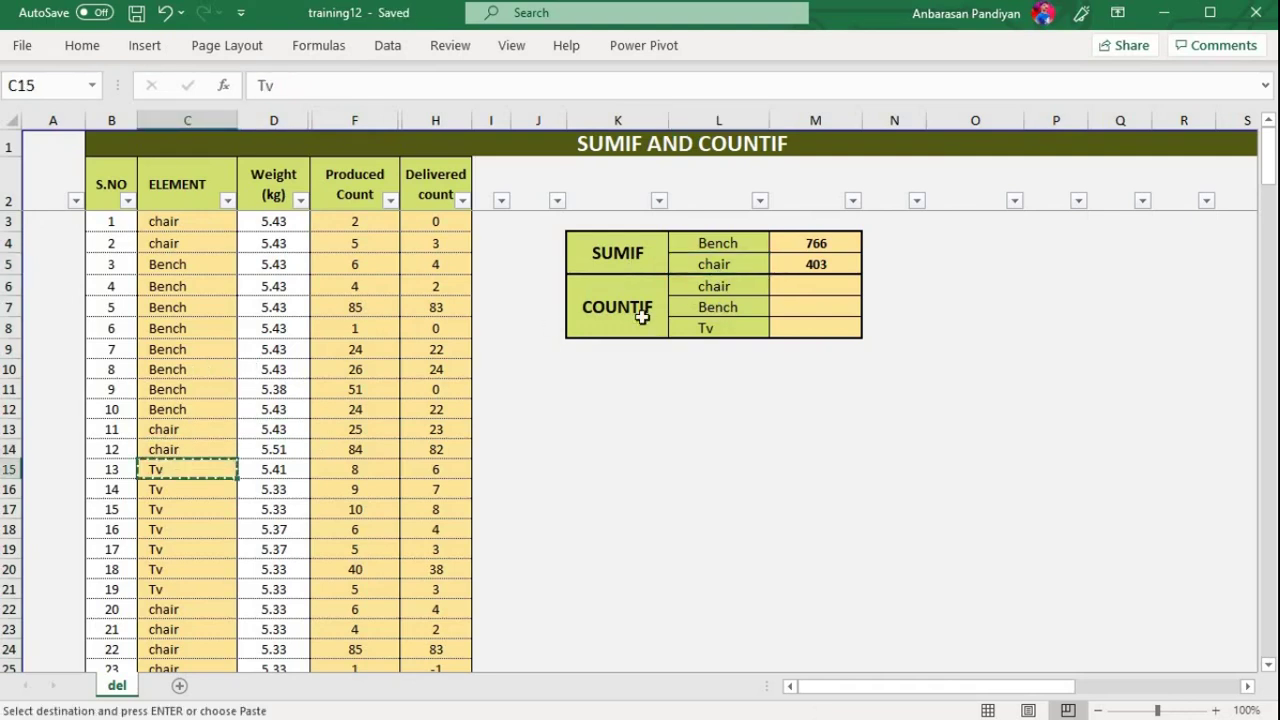
{"action": "left_click", "coordinate": [746, 263]}
{"action": "key", "text": "ctrl+v"}
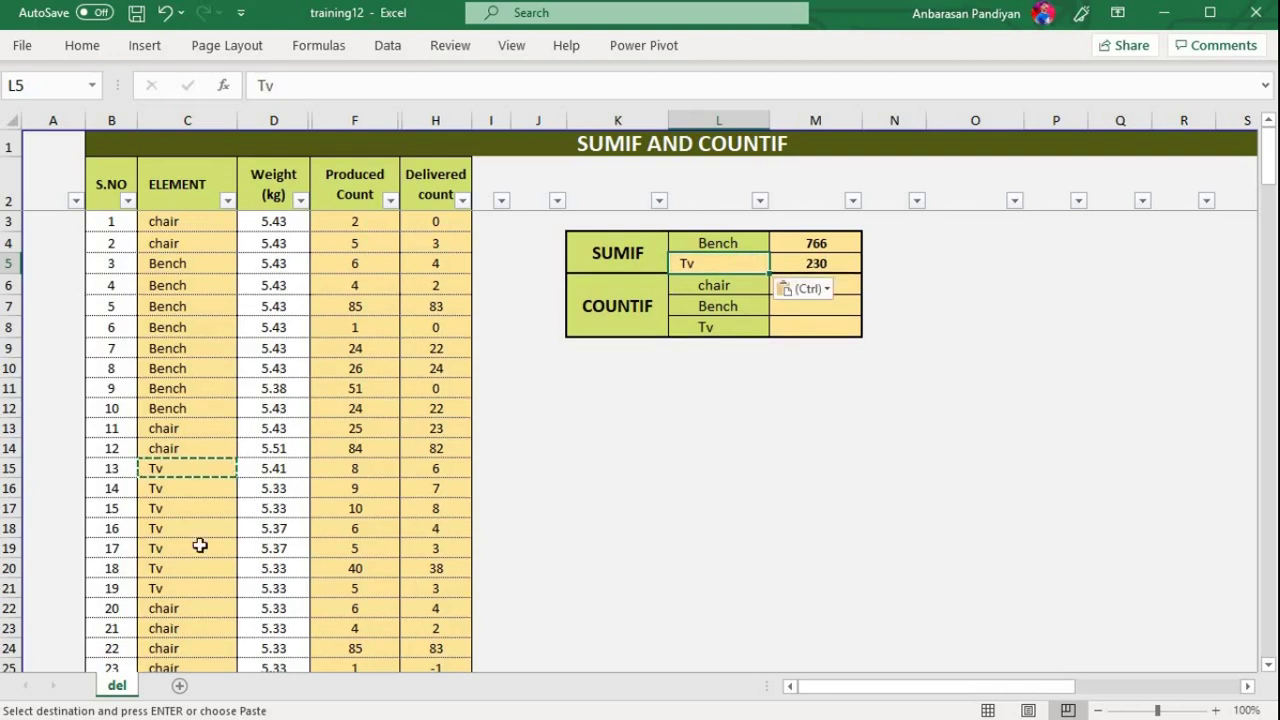
{"action": "left_click", "coordinate": [809, 289]}
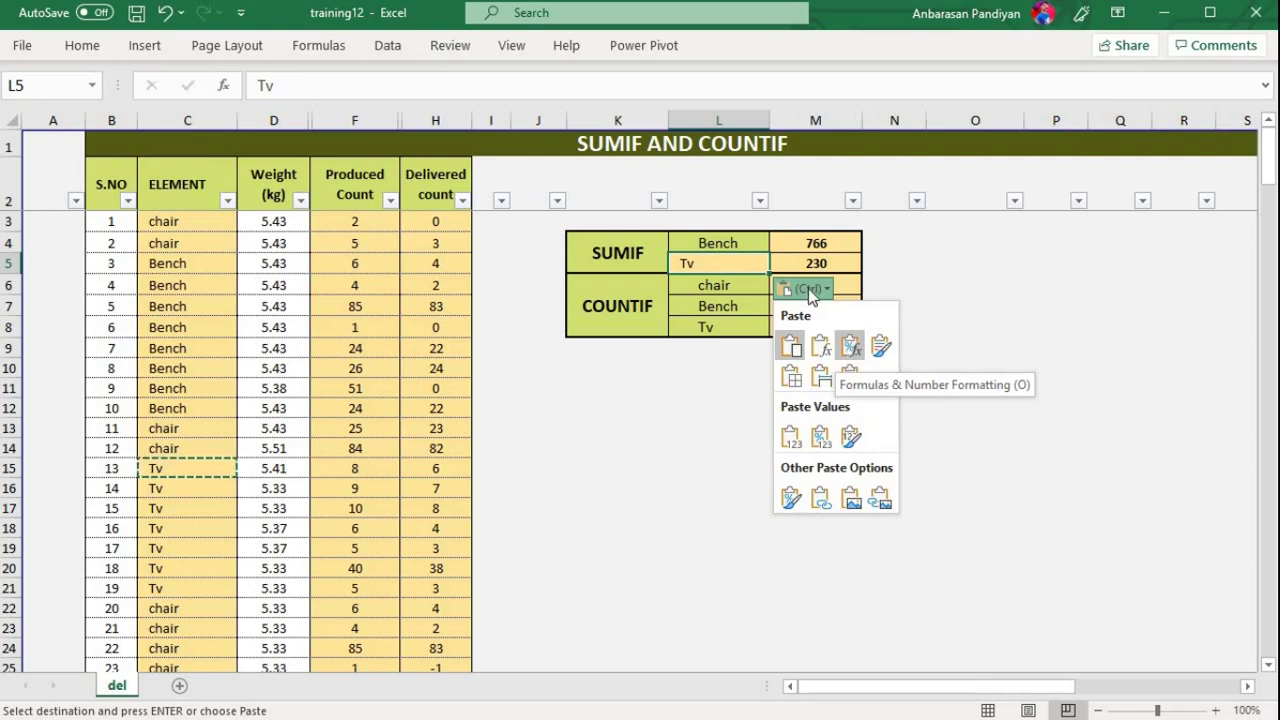
{"action": "left_click", "coordinate": [848, 345]}
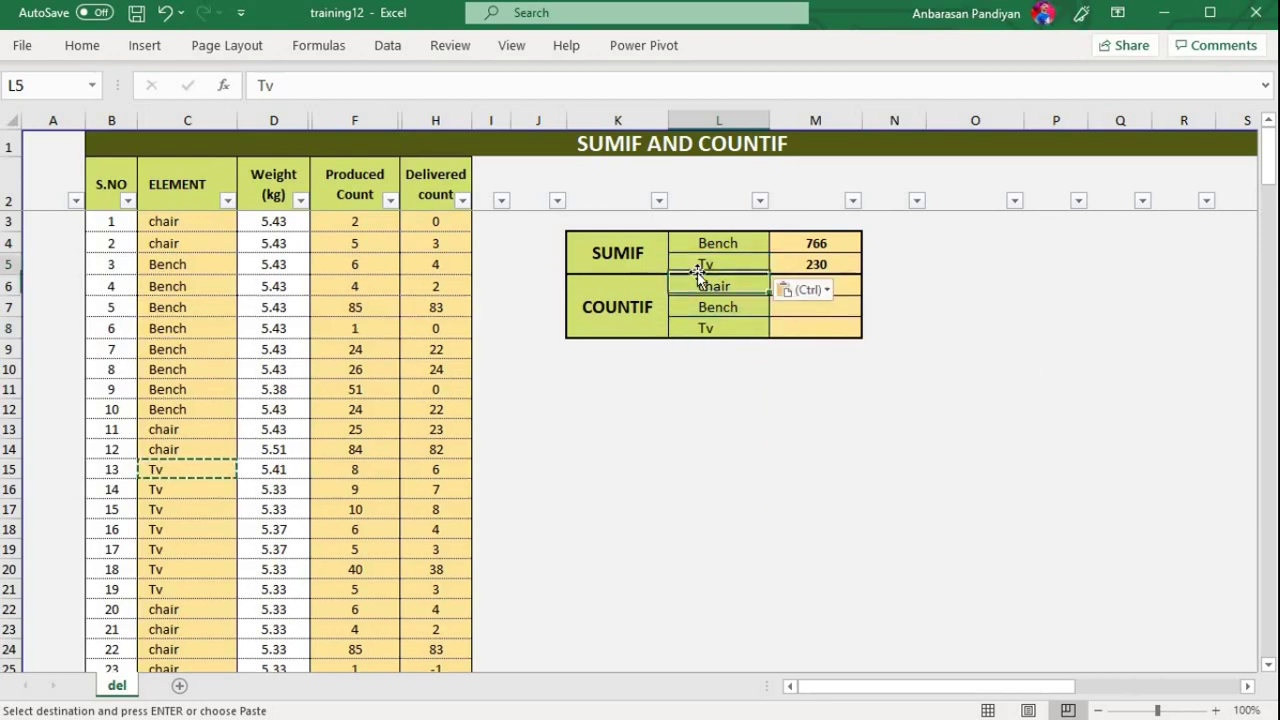
{"action": "key", "text": "Down"}
{"action": "key", "text": "Down"}
{"action": "key", "text": "Down"}
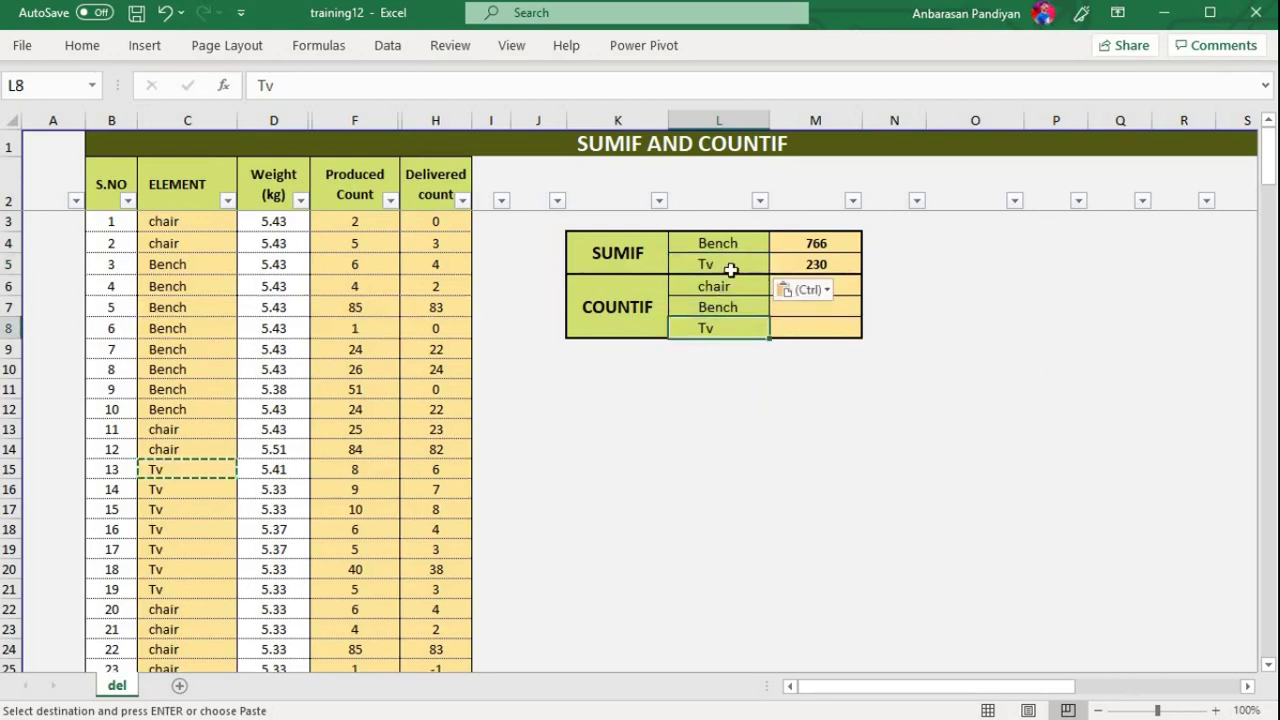
Step: Filter the Element column to Tv only and select its Produced Count values to check their sum
{"action": "left_click", "coordinate": [731, 269]}
{"action": "left_click", "coordinate": [828, 262]}
{"action": "left_click", "coordinate": [352, 368]}
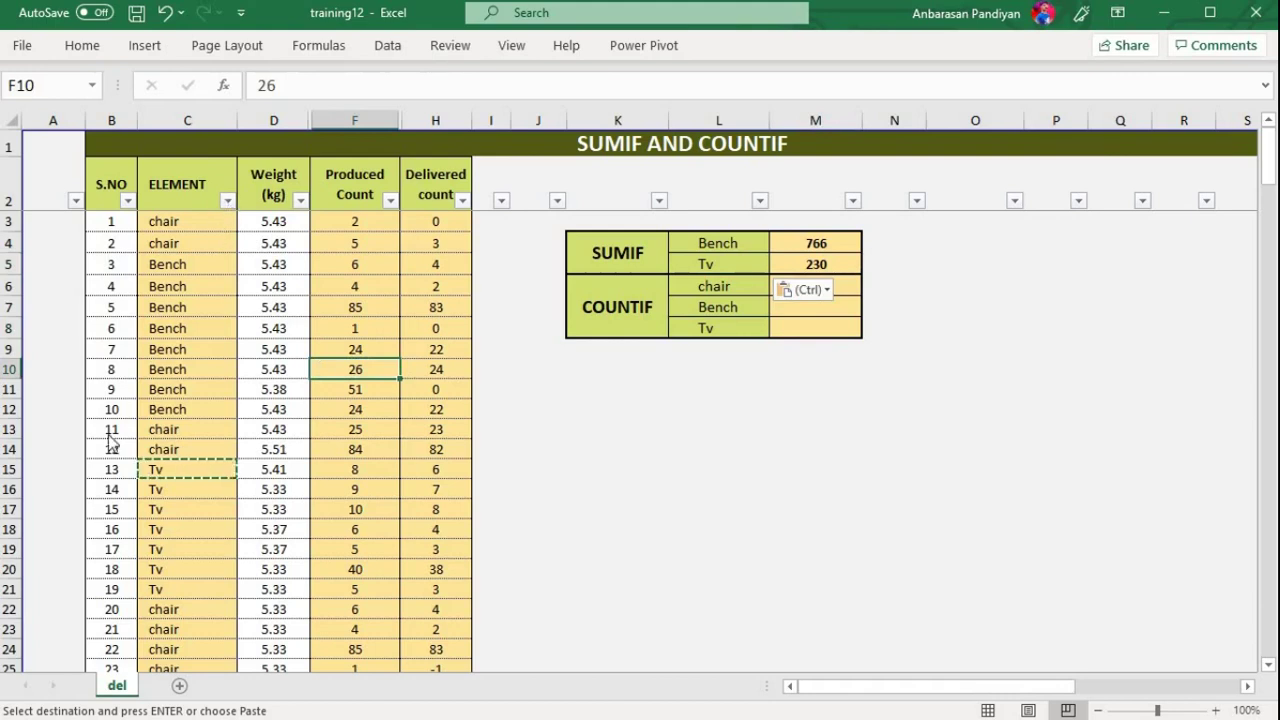
{"action": "left_click", "coordinate": [227, 200]}
{"action": "left_click", "coordinate": [55, 408]}
{"action": "left_click", "coordinate": [56, 461]}
{"action": "left_click", "coordinate": [122, 596]}
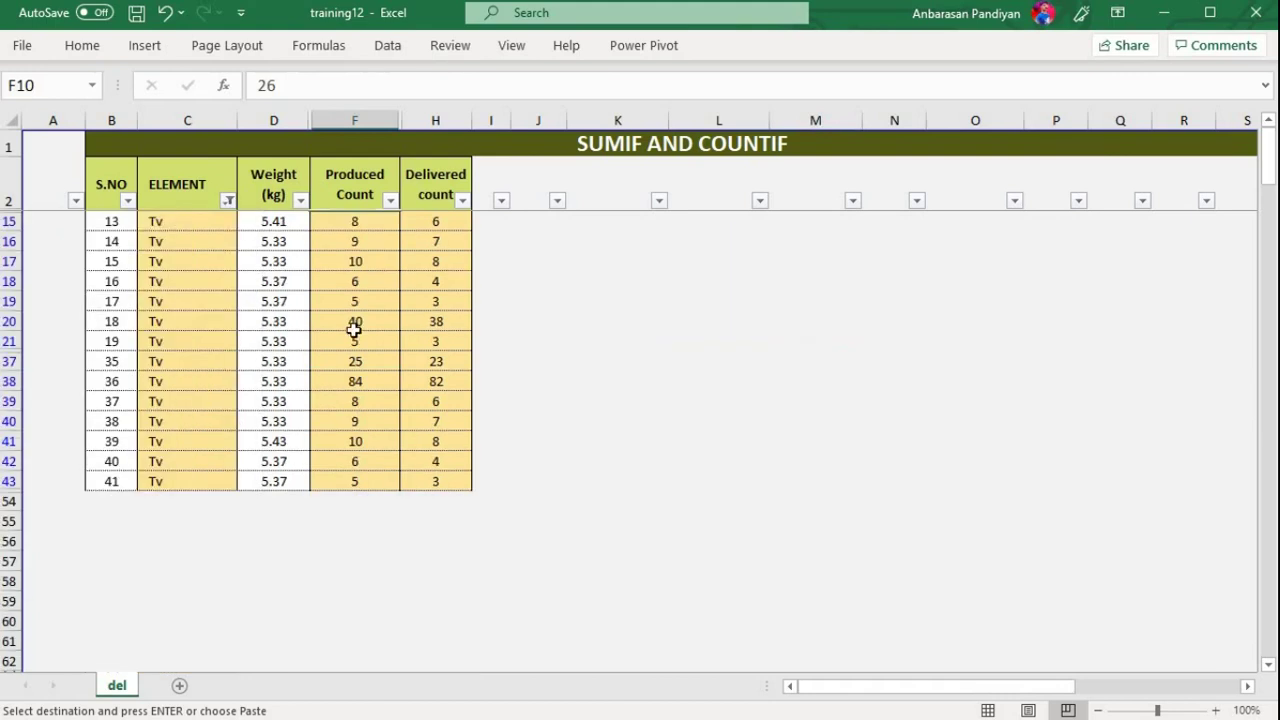
{"action": "left_click", "coordinate": [354, 330]}
{"action": "left_click_drag", "start_coordinate": [363, 221], "coordinate": [376, 479]}
Step: Clear the Tv filter so the data table shows all rows, and save the workbook
{"action": "left_click", "coordinate": [651, 323]}
{"action": "key", "text": "alt+a"}
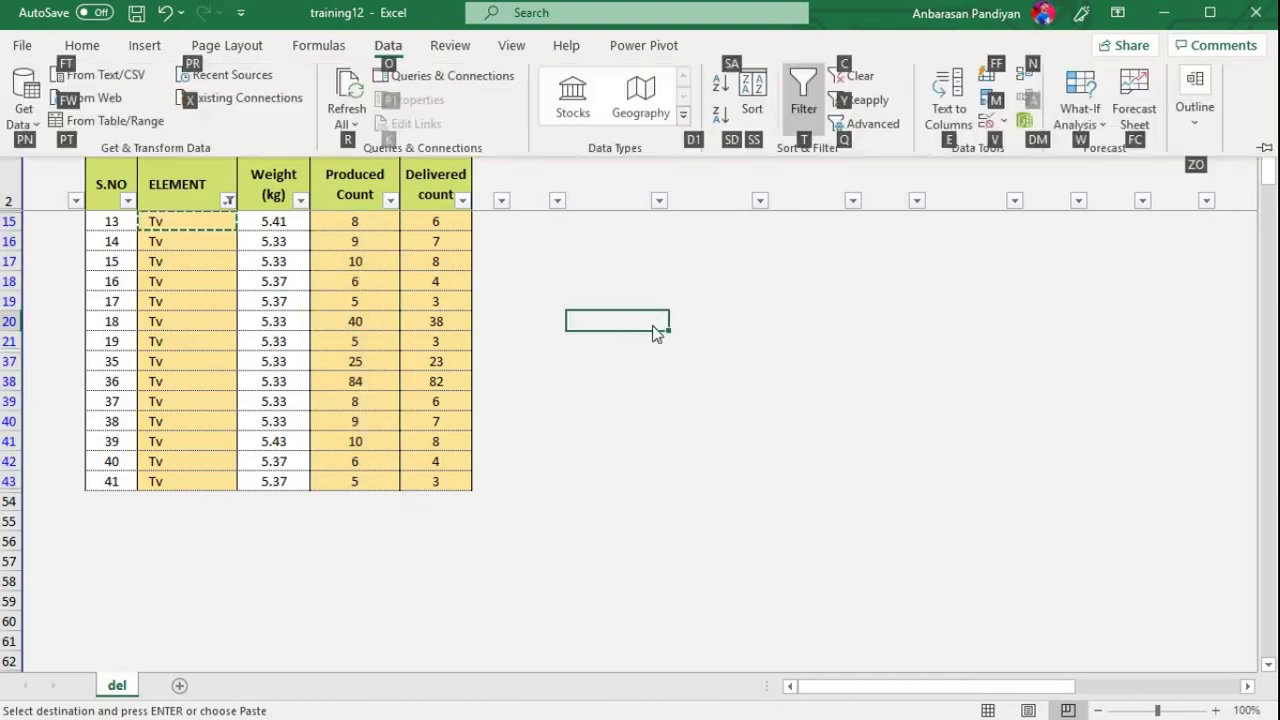
{"action": "key", "text": "v"}
{"action": "key", "text": "Escape"}
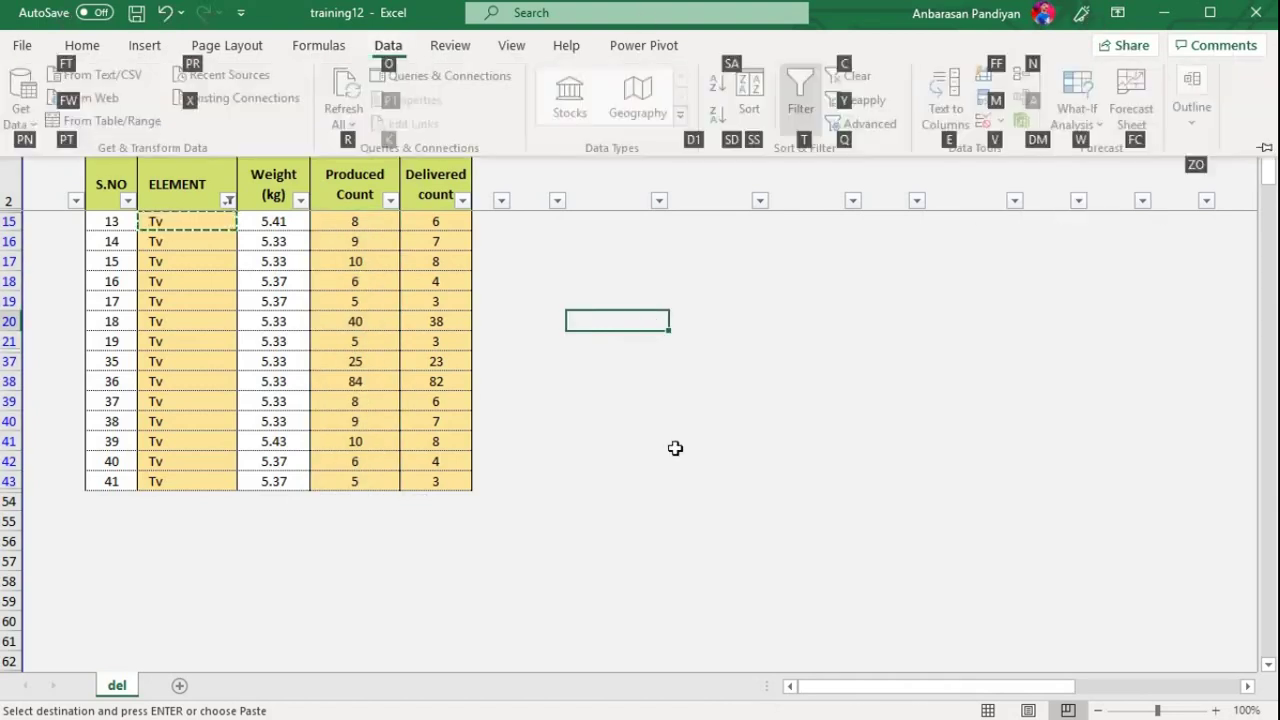
{"action": "key", "text": "c"}
{"action": "left_click", "coordinate": [737, 380]}
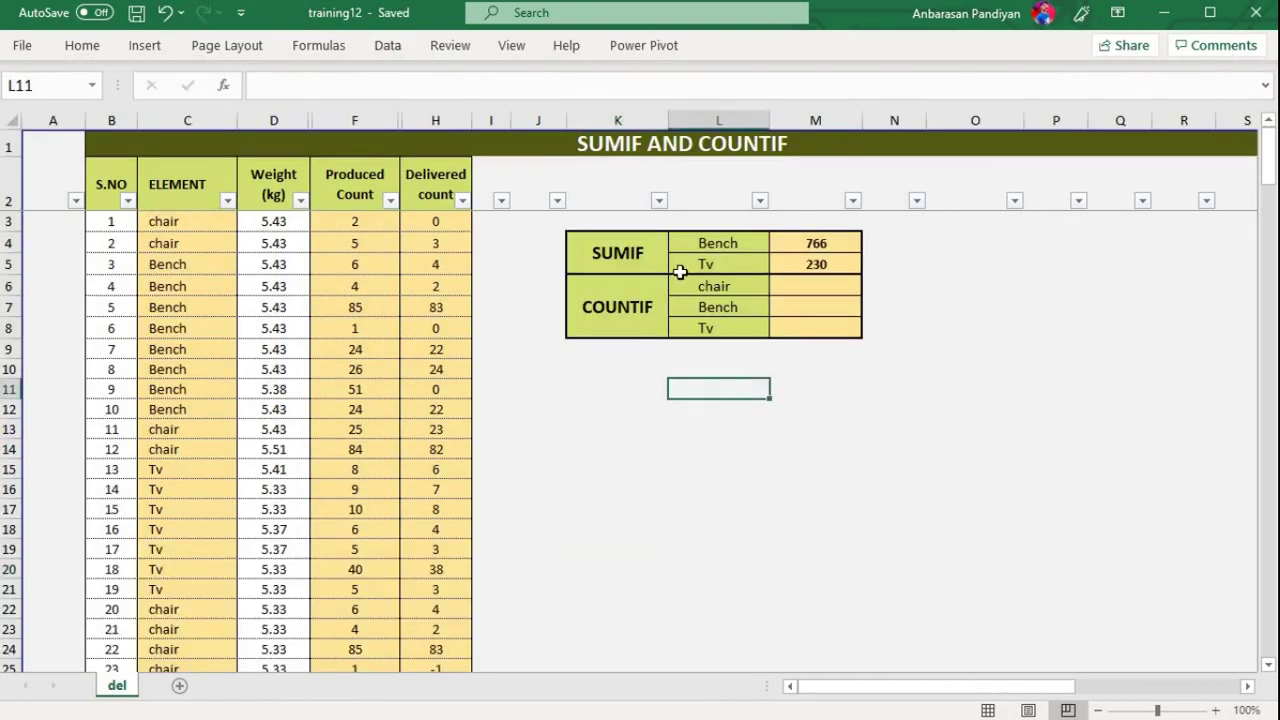
Step: Move the sum range of the Bench SUMIF formula in M4 to the Delivered count values $H$3:$H$53
{"action": "key", "text": "Left"}
{"action": "left_click", "coordinate": [712, 280]}
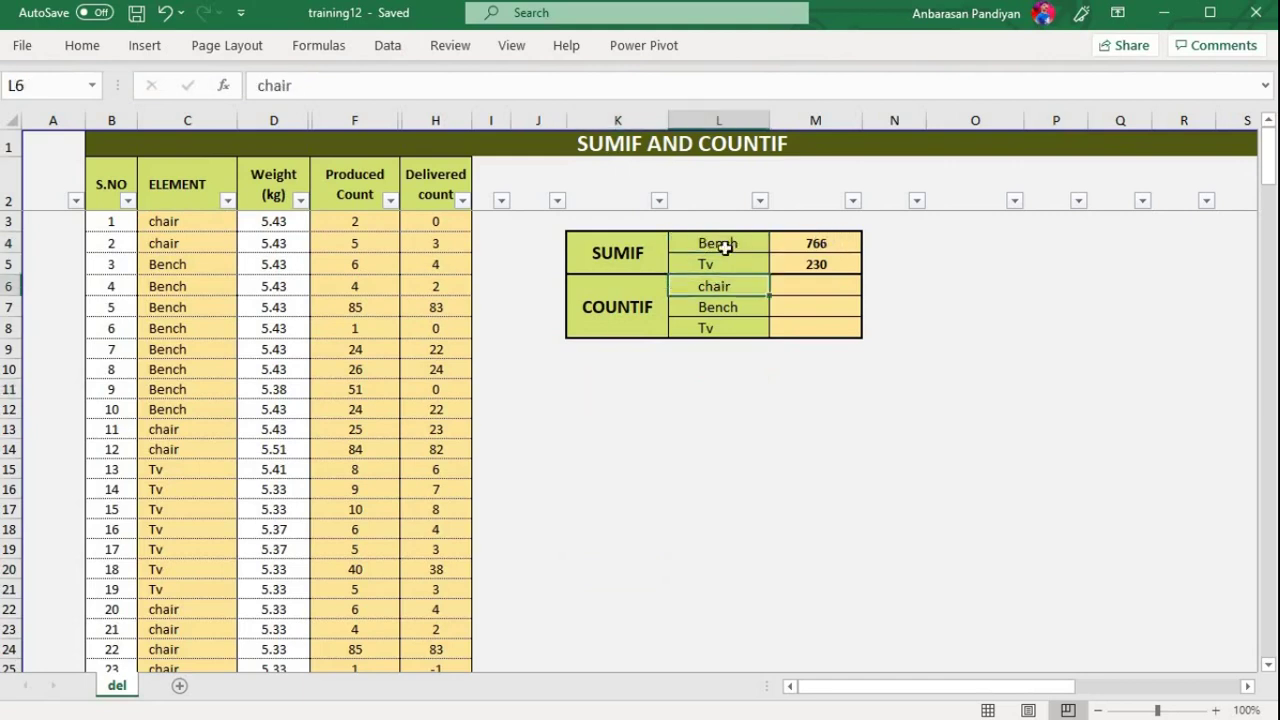
{"action": "left_click", "coordinate": [839, 248]}
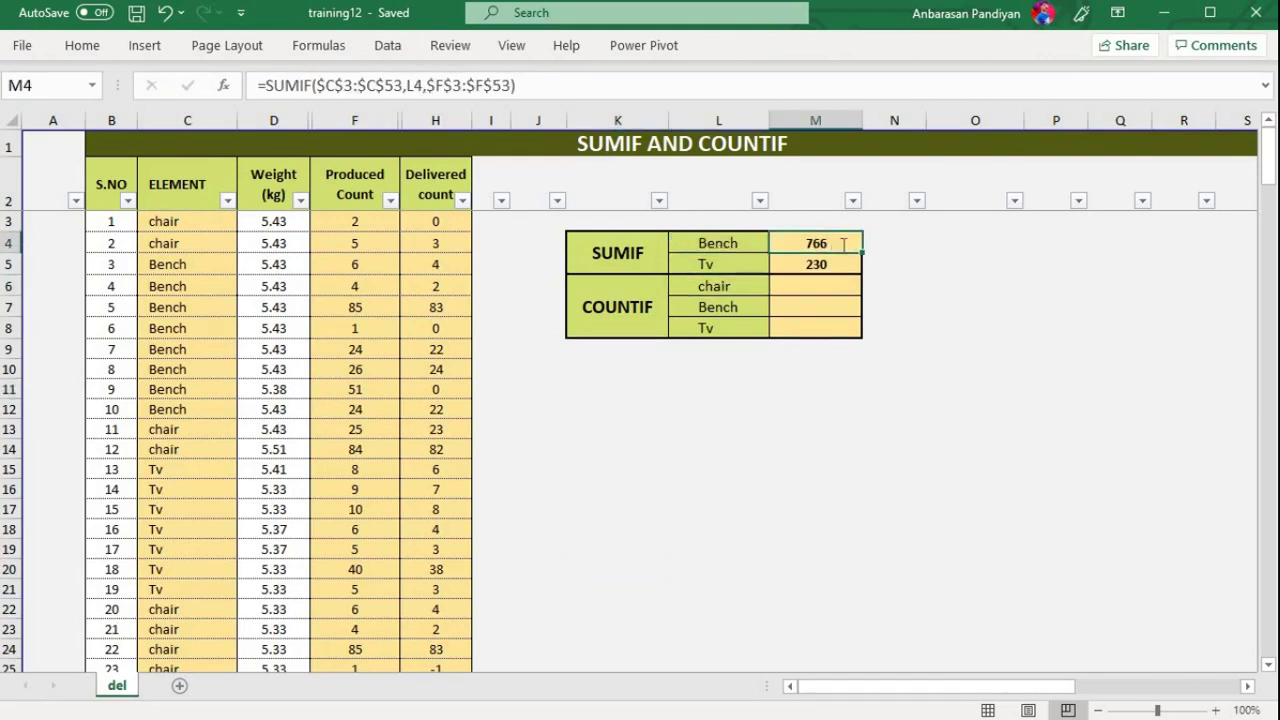
{"action": "double_click", "coordinate": [843, 244]}
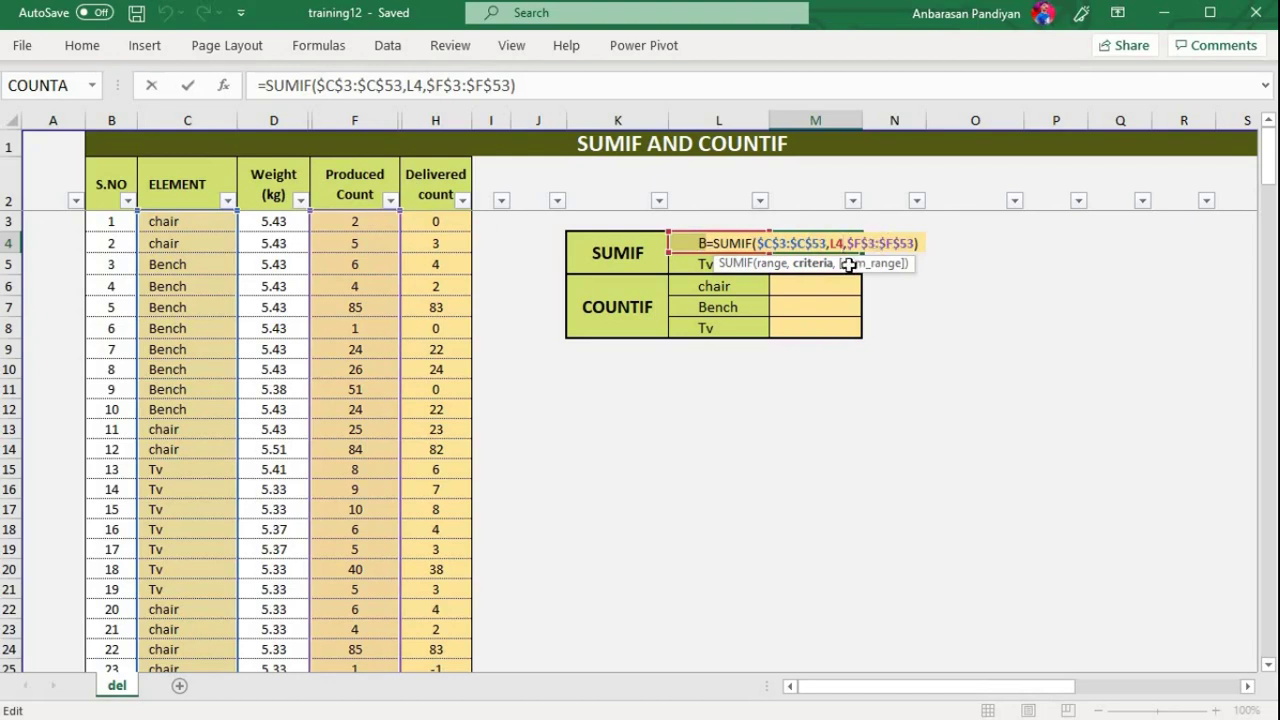
{"action": "key", "text": "Escape"}
{"action": "double_click", "coordinate": [833, 243]}
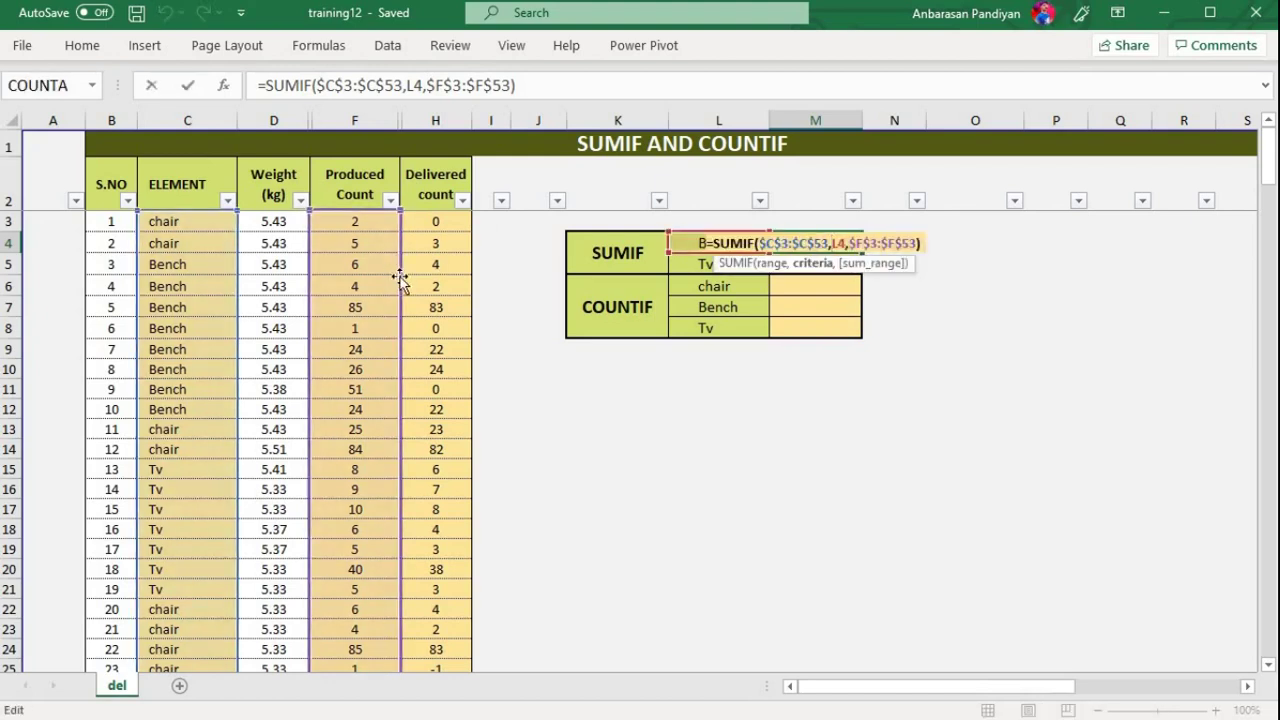
{"action": "left_click_drag", "start_coordinate": [407, 285], "coordinate": [419, 284]}
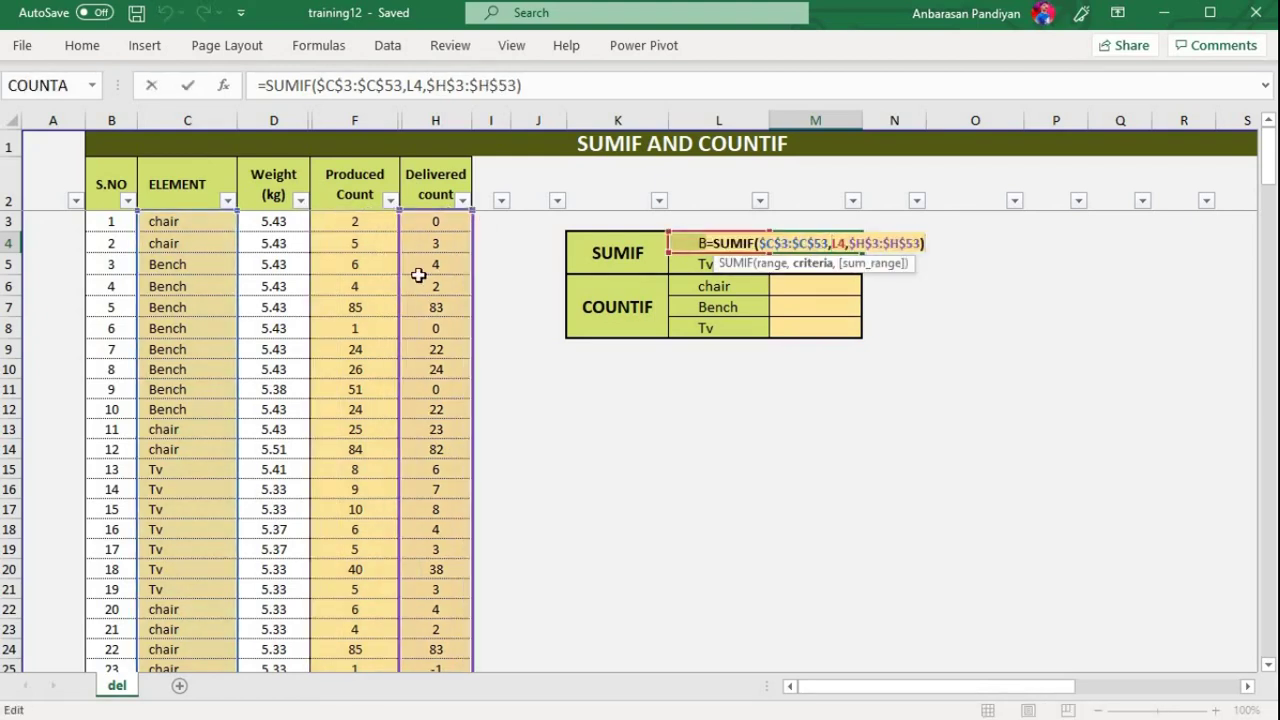
{"action": "key", "text": "Return"}
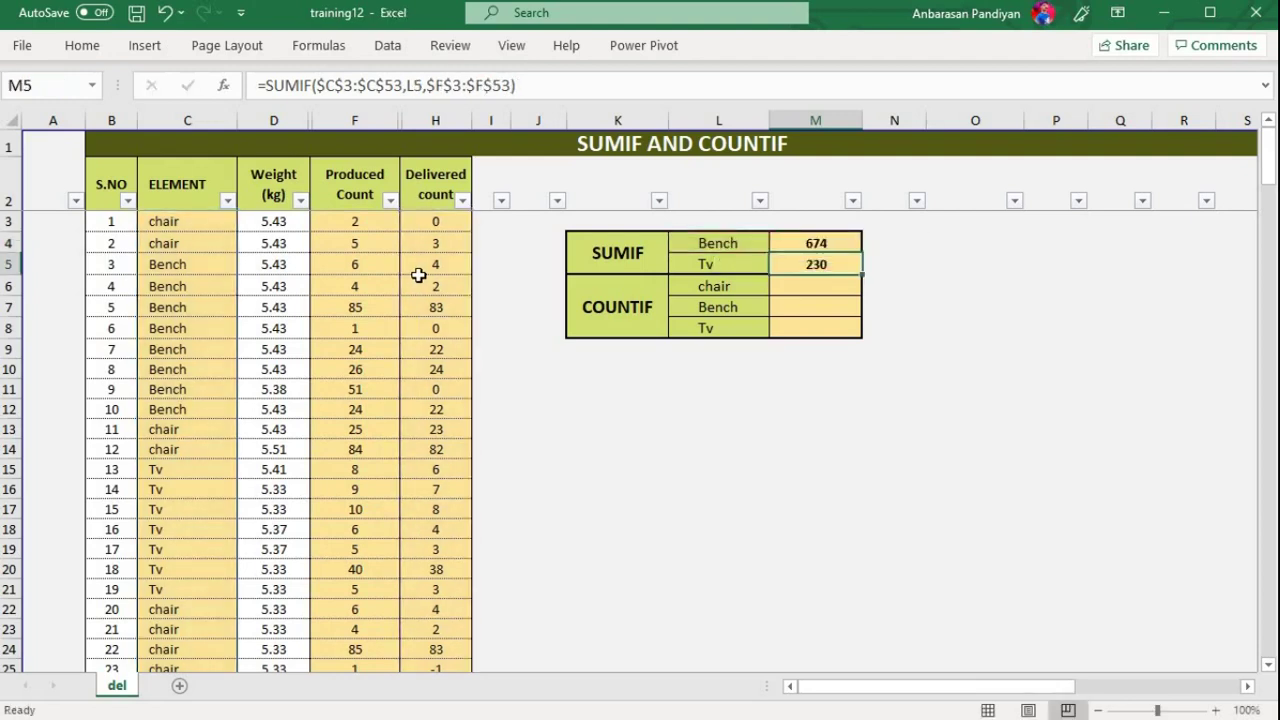
Step: Move the sum range of the Tv SUMIF formula in M5 to $H$3:$H$53 and save the workbook
{"action": "double_click", "coordinate": [821, 263]}
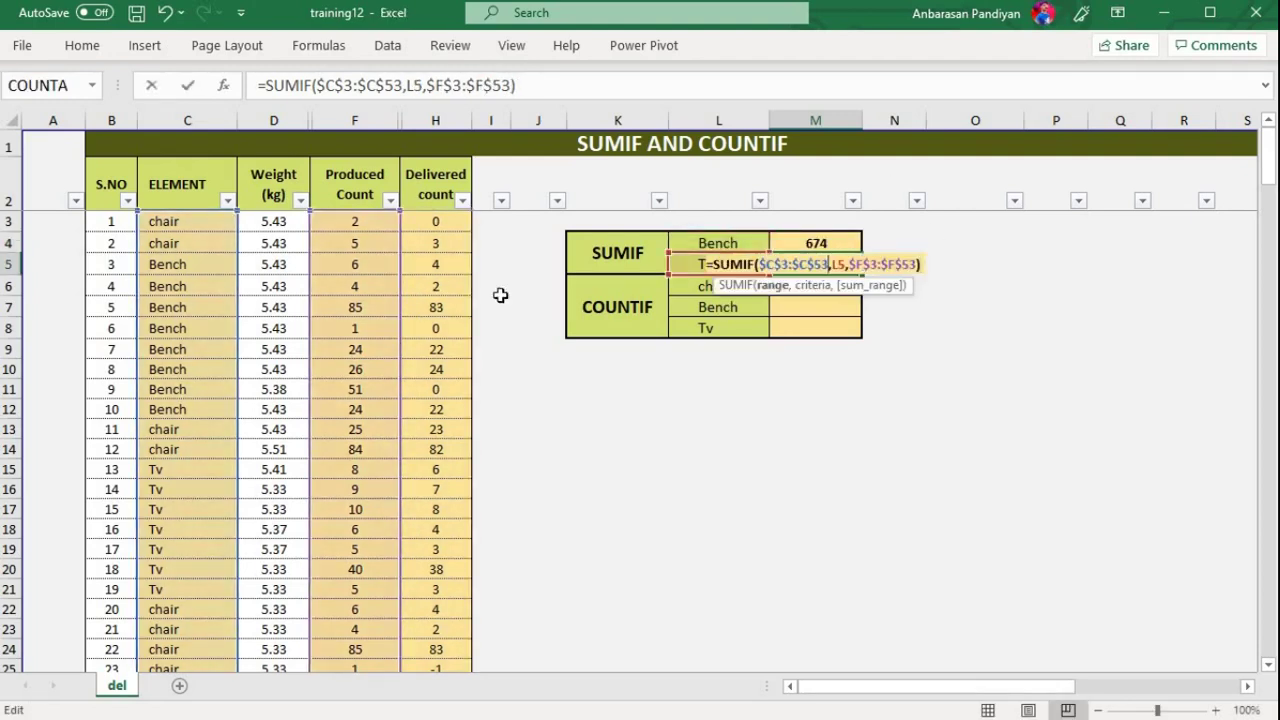
{"action": "left_click_drag", "start_coordinate": [395, 284], "coordinate": [415, 284]}
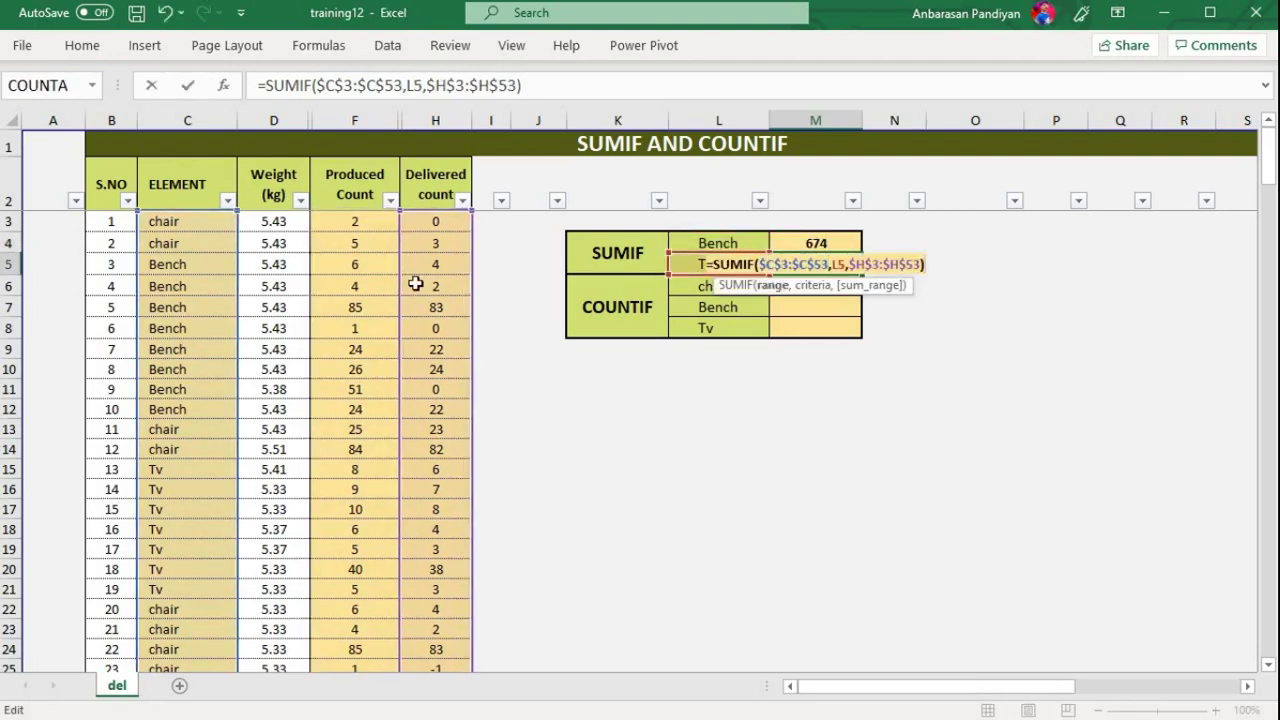
{"action": "key", "text": "Return"}
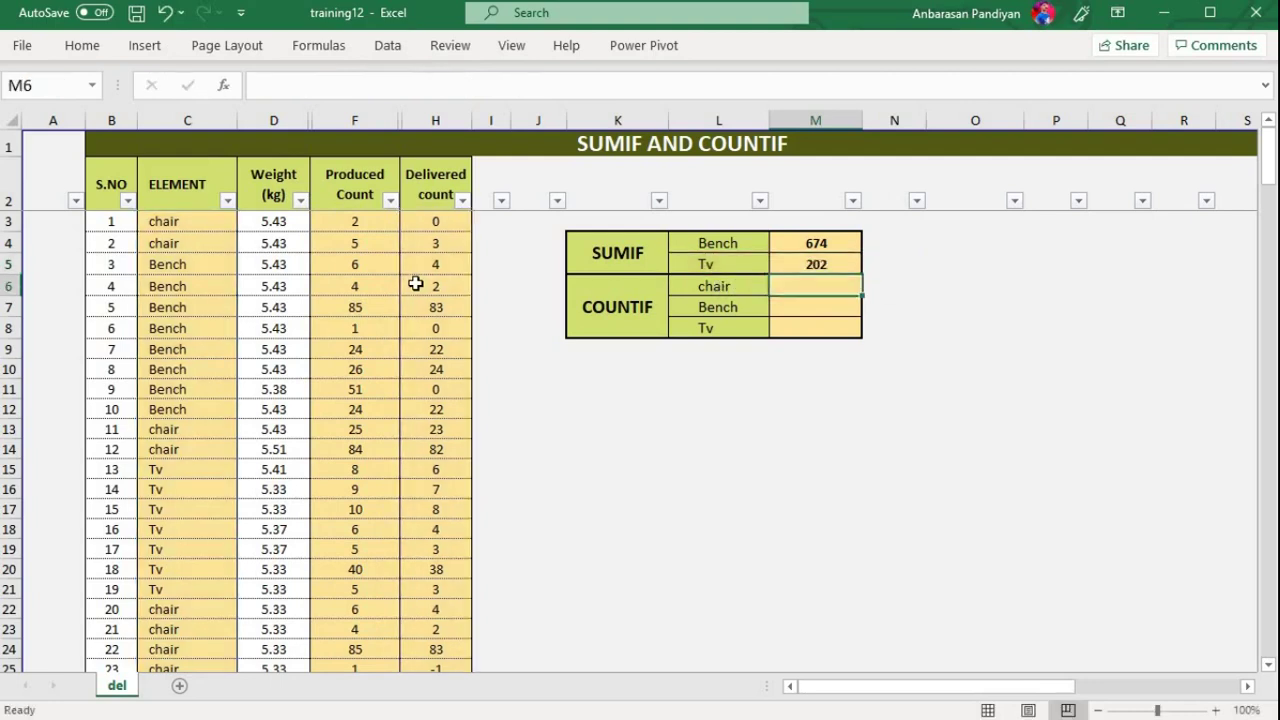
{"action": "left_click", "coordinate": [783, 428]}
{"action": "key", "text": "ctrl+s"}
Step: Select the Element entries C3:C53 to review the range for counting
{"action": "left_click", "coordinate": [815, 349]}
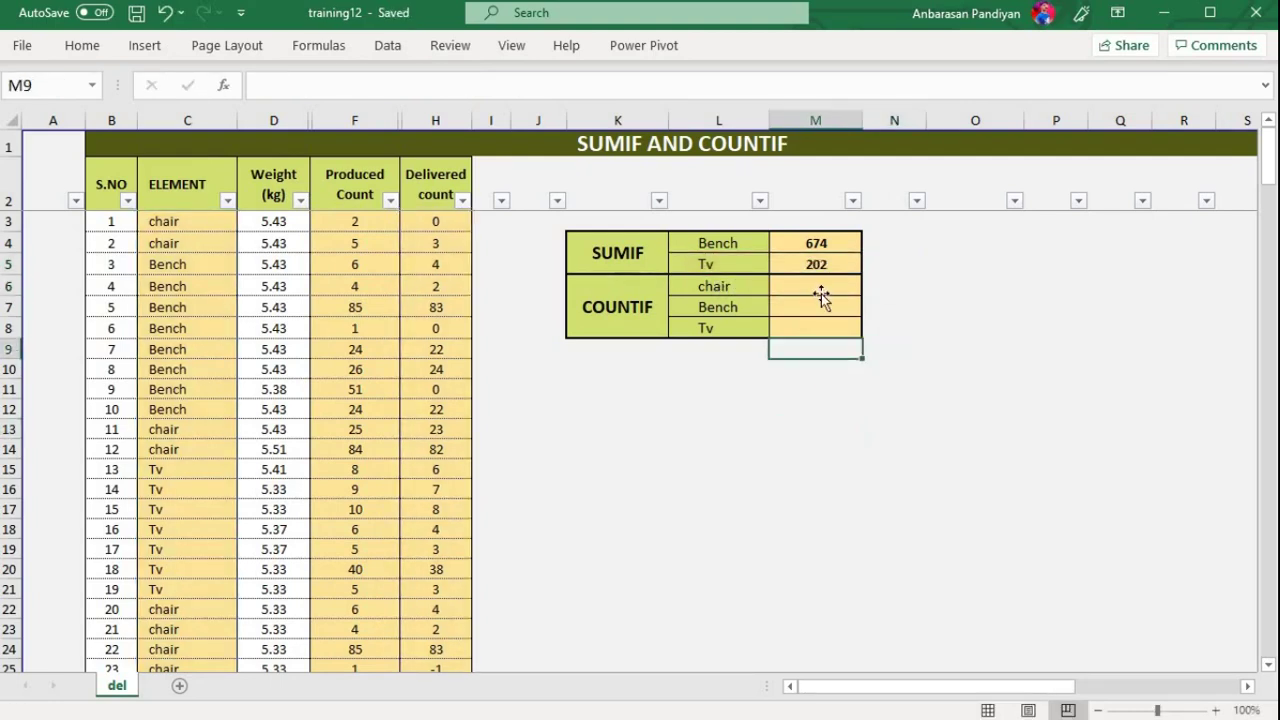
{"action": "left_click", "coordinate": [821, 294]}
{"action": "left_click", "coordinate": [743, 363]}
{"action": "left_click", "coordinate": [600, 290]}
{"action": "left_click", "coordinate": [825, 292]}
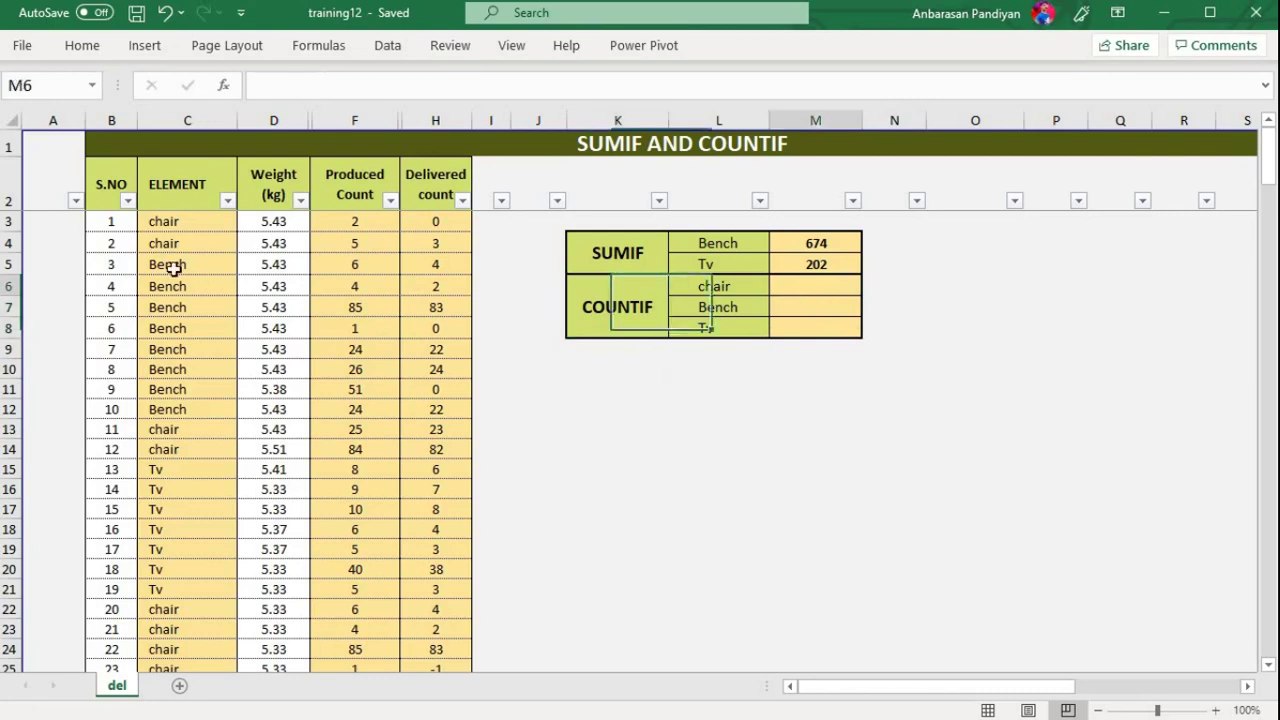
{"action": "left_click", "coordinate": [167, 221]}
{"action": "key", "text": "ctrl+shift+Down"}
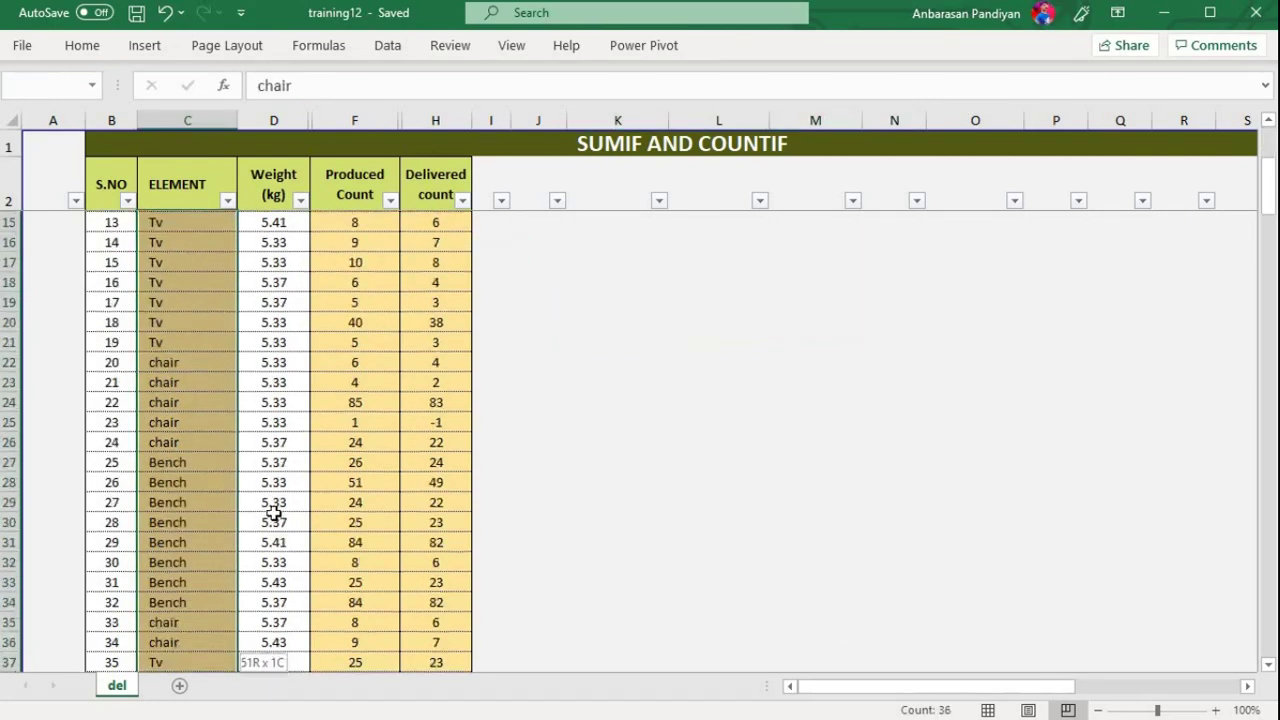
{"action": "scroll", "coordinate": [266, 503], "scroll_direction": "up", "scroll_amount": 4}
{"action": "left_click", "coordinate": [718, 408]}
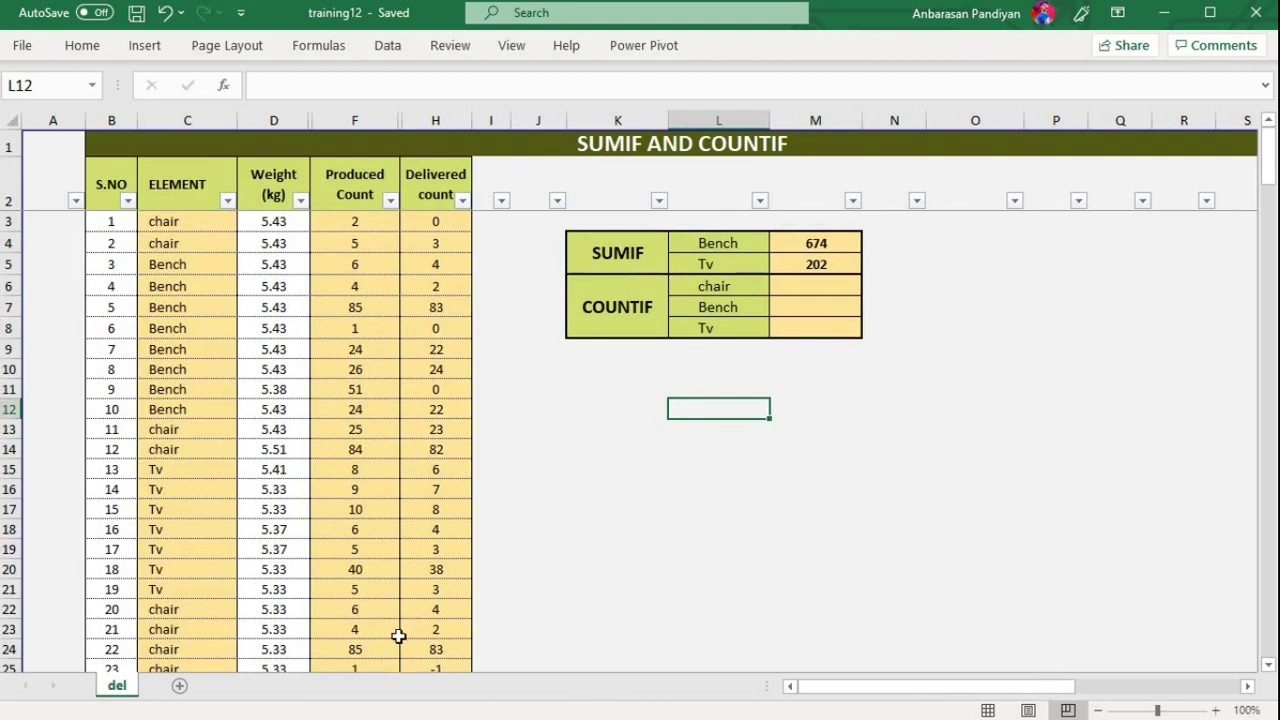
Step: Enter the formula =COUNTIF($C$3:$C$53,L6) in M6 to count the chair entries
{"action": "left_click", "coordinate": [831, 287]}
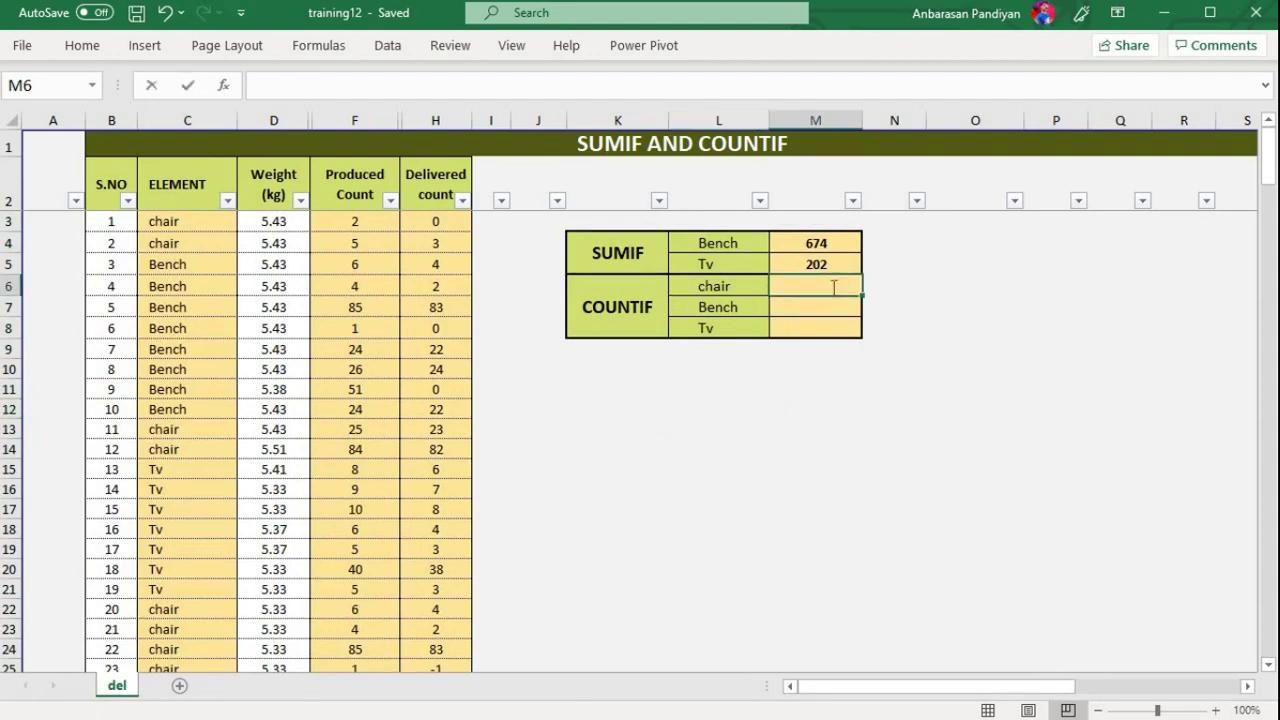
{"action": "type", "text": "=COUNTIF"}
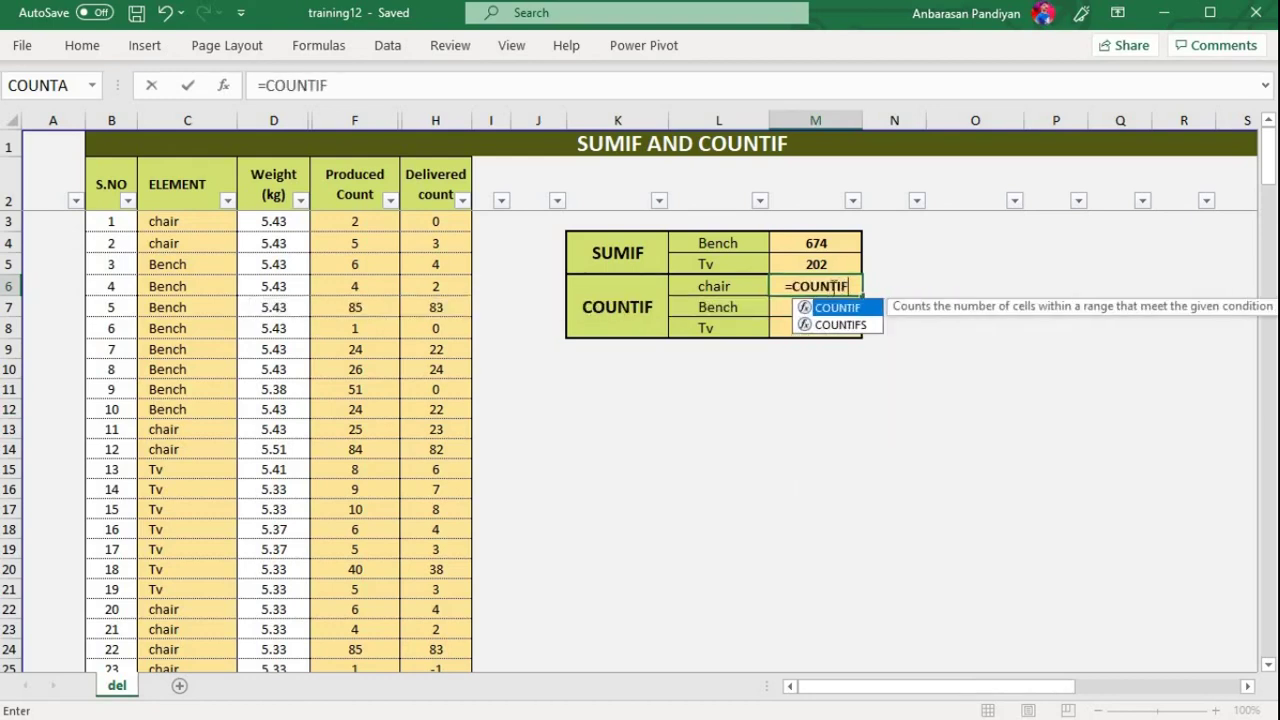
{"action": "type", "text": "("}
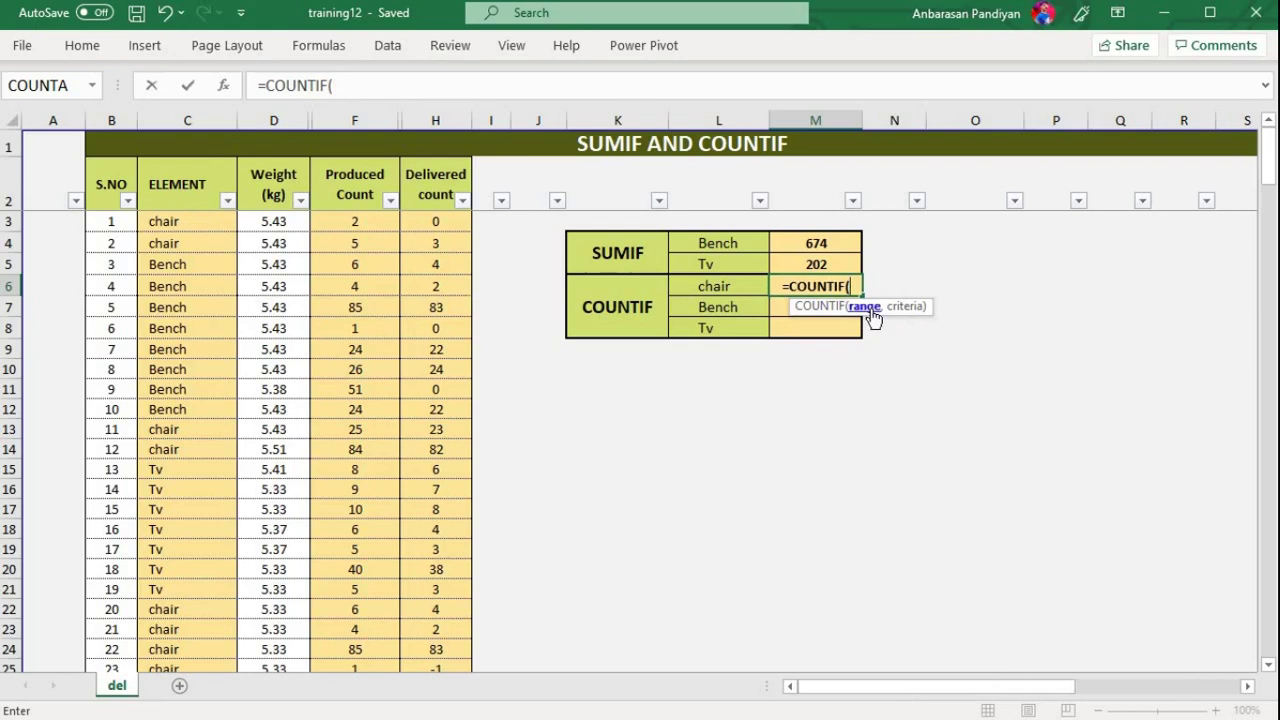
{"action": "left_click", "coordinate": [171, 222]}
{"action": "key", "text": "ctrl+shift+Down"}
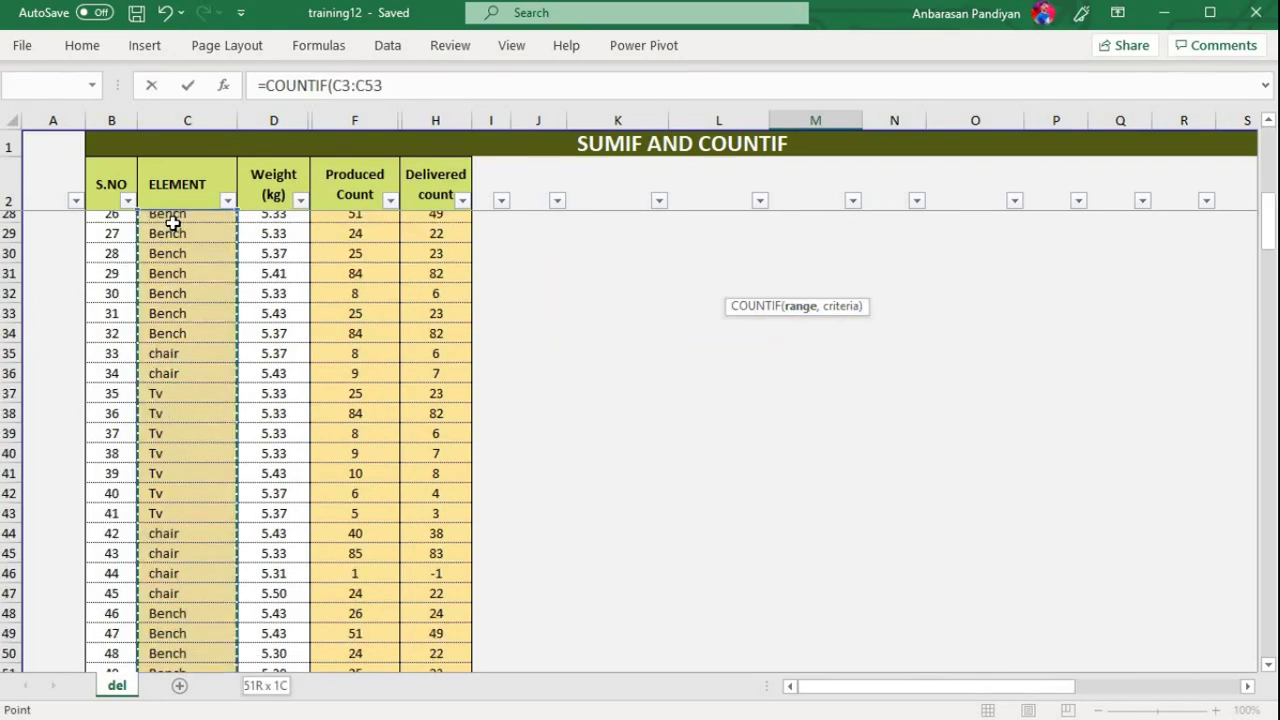
{"action": "key", "text": "F4"}
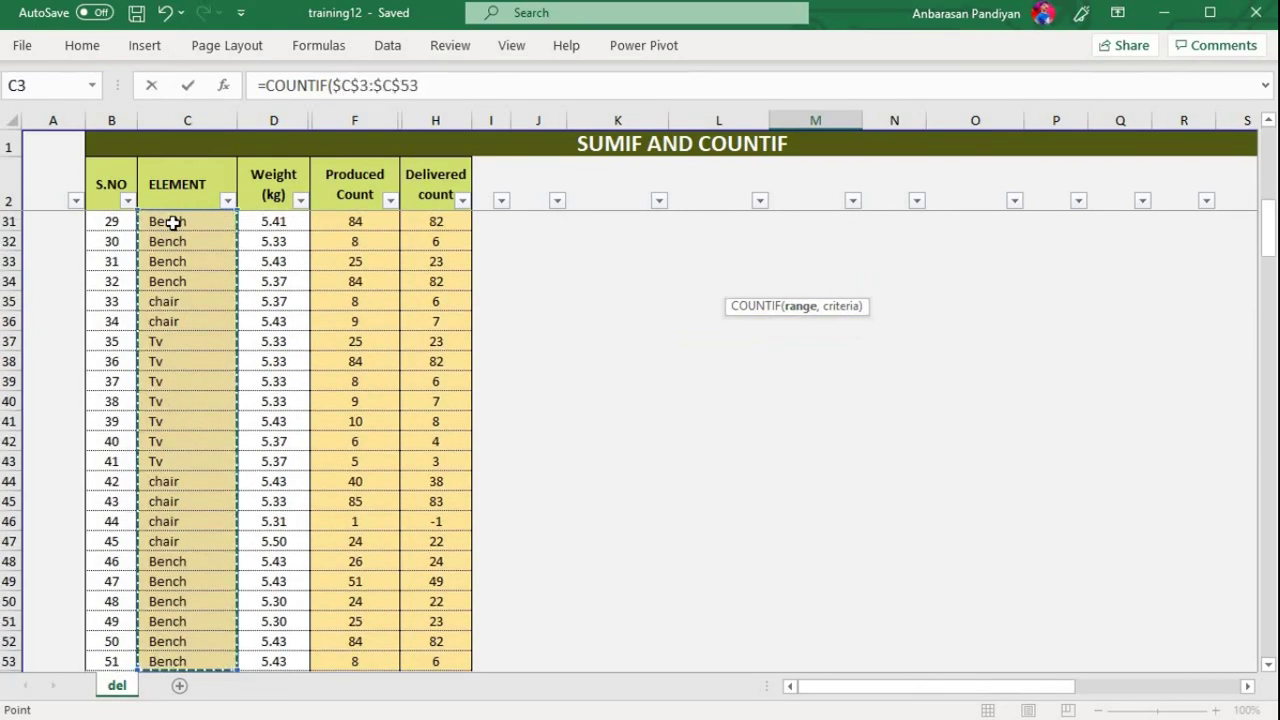
{"action": "type", "text": ","}
{"action": "scroll", "coordinate": [837, 491], "scroll_direction": "up", "scroll_amount": 10}
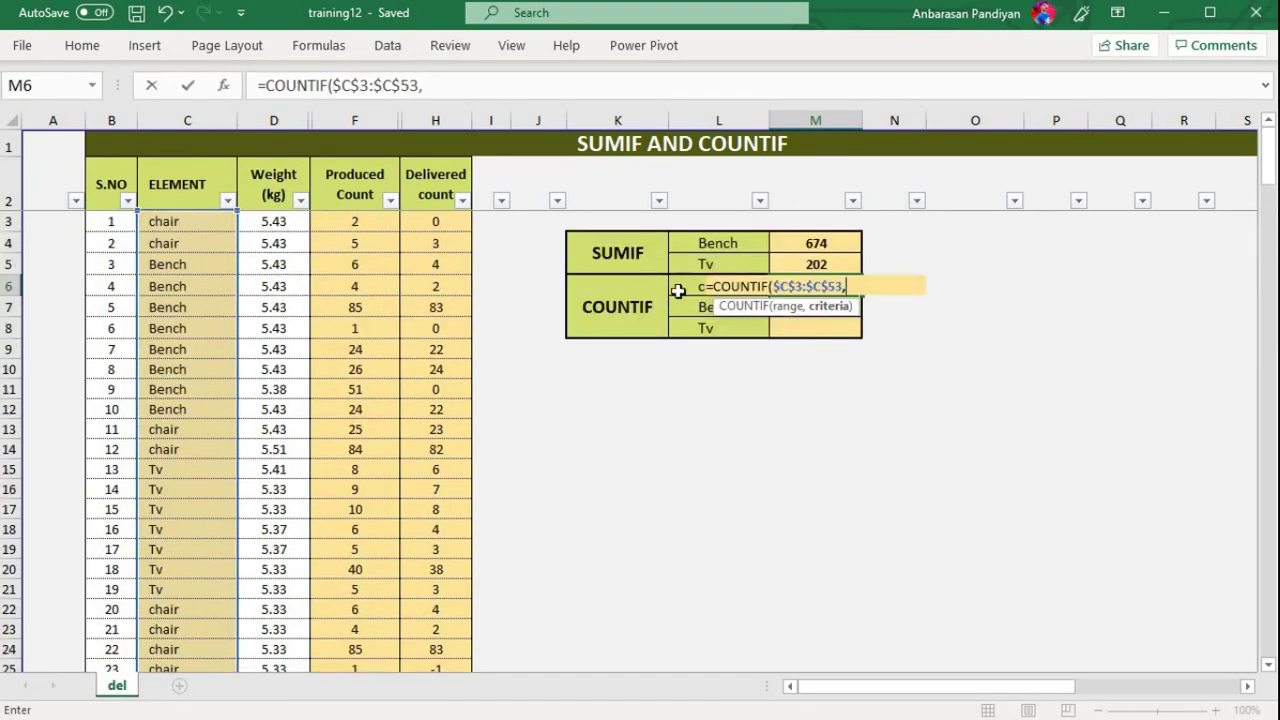
{"action": "left_click", "coordinate": [681, 287]}
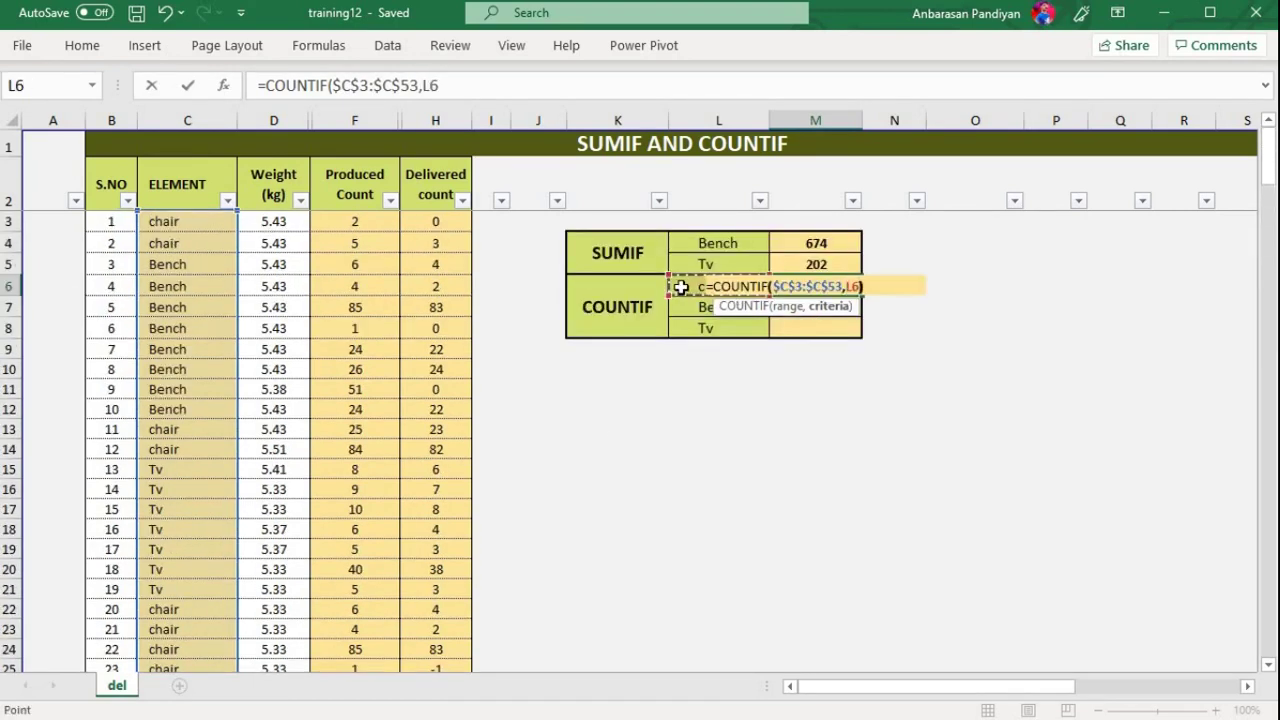
{"action": "type", "text": ")"}
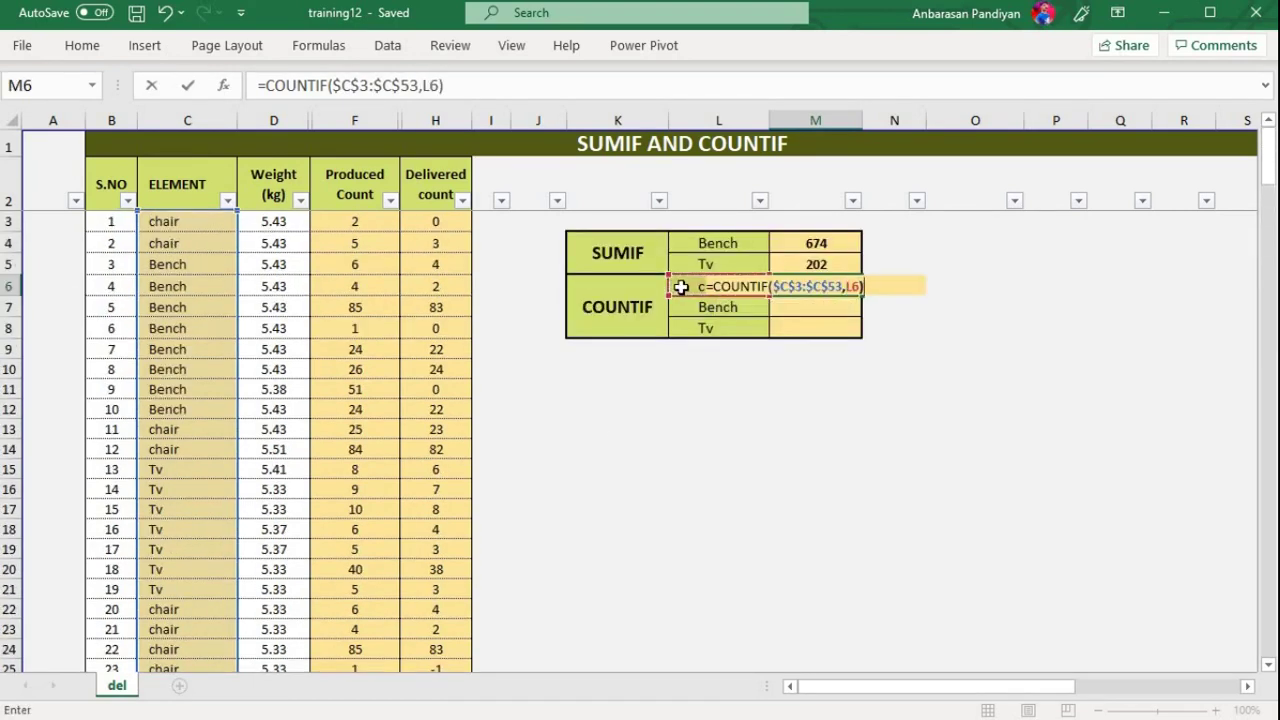
{"action": "key", "text": "Return"}
Step: Fill the COUNTIF formula from M6 down to M8 without formatting, and save the workbook
{"action": "left_click", "coordinate": [815, 286]}
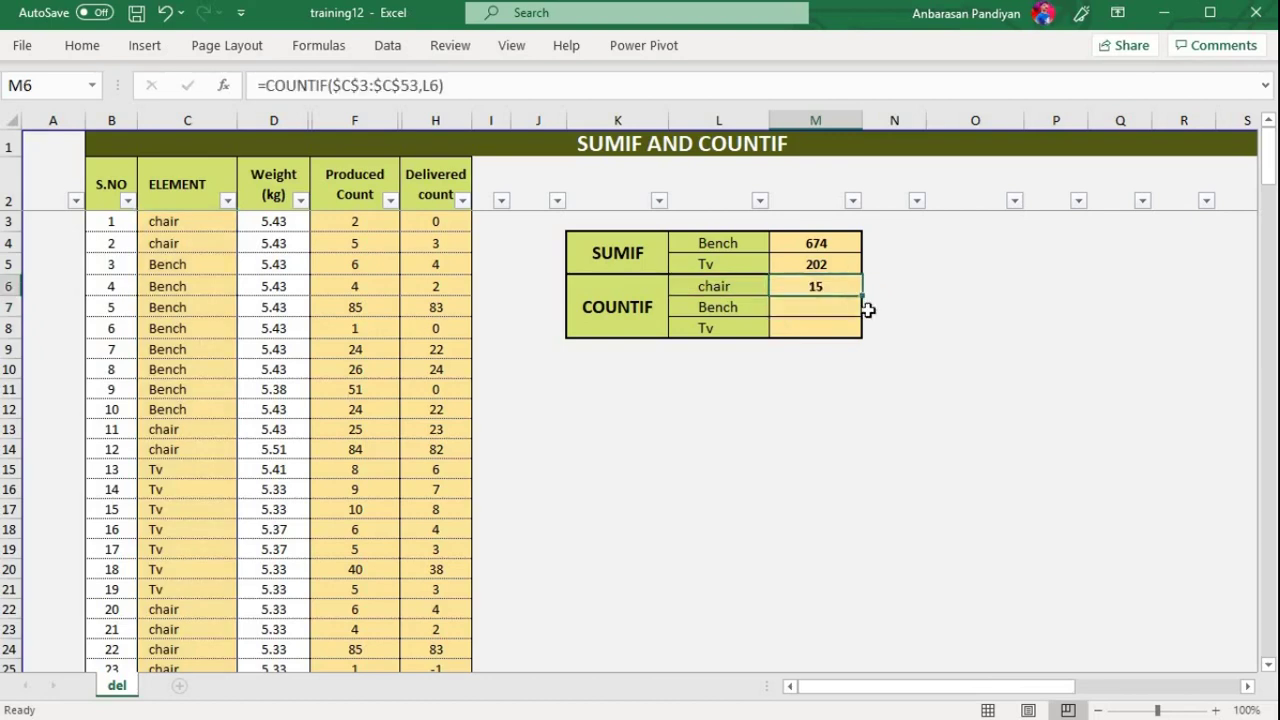
{"action": "left_click_drag", "start_coordinate": [864, 296], "coordinate": [864, 339]}
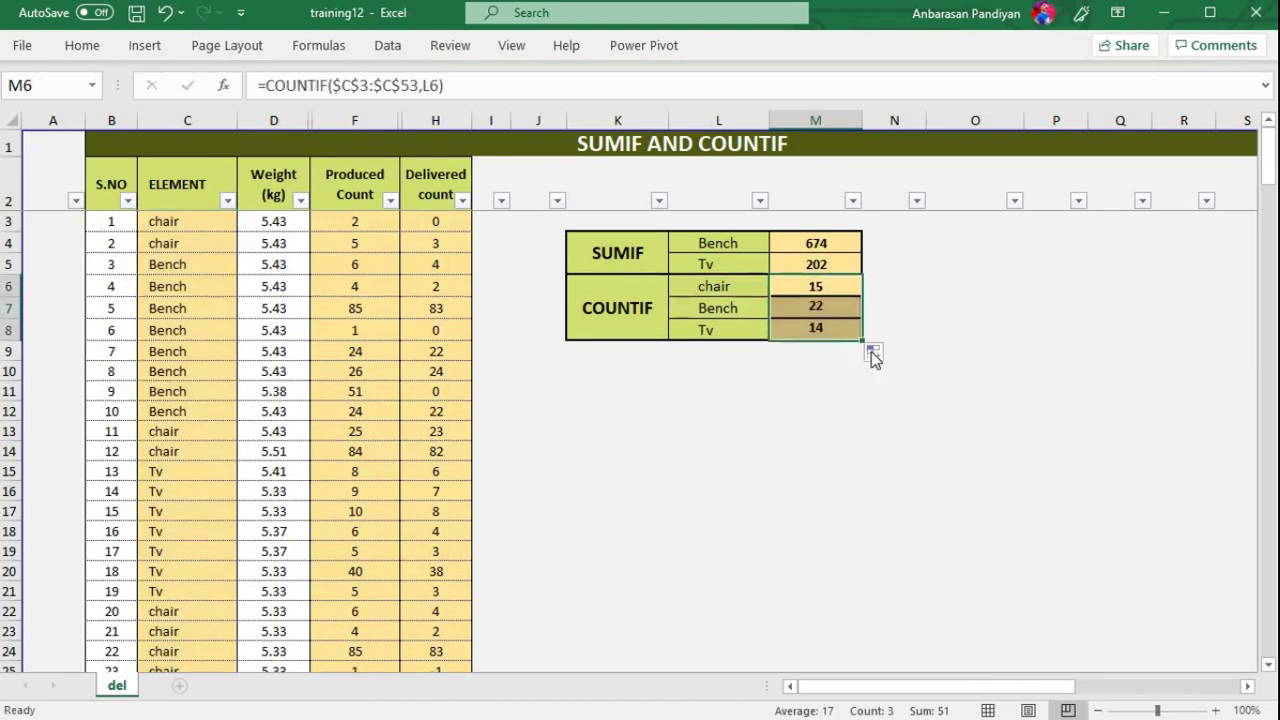
{"action": "left_click", "coordinate": [872, 351]}
{"action": "left_click", "coordinate": [925, 423]}
{"action": "left_click", "coordinate": [777, 420]}
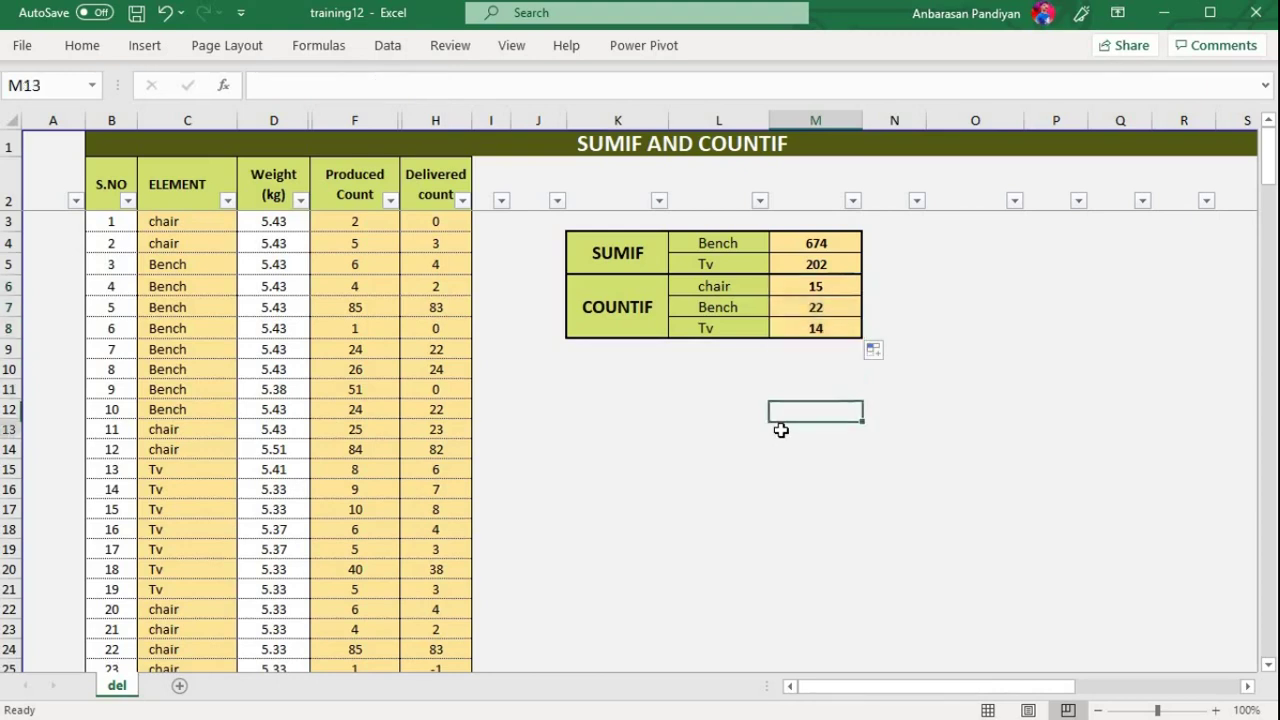
{"action": "left_click", "coordinate": [702, 414]}
{"action": "key", "text": "ctrl+s"}
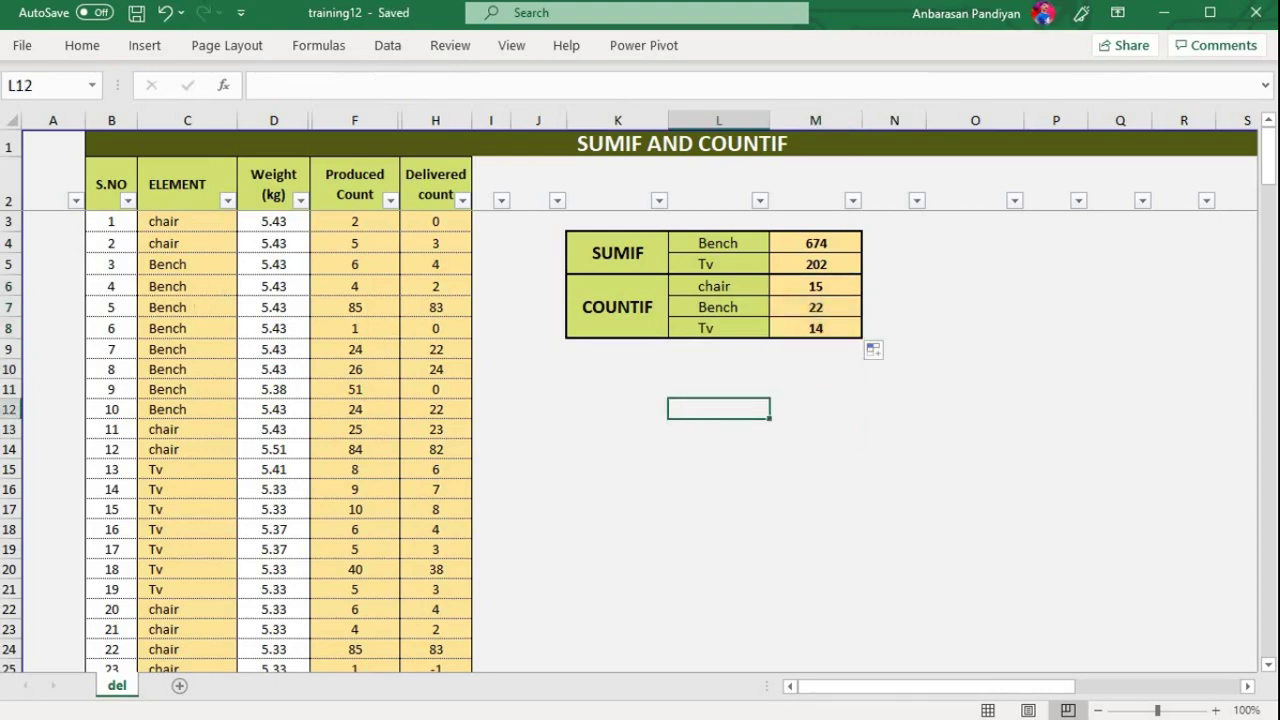
Step: Filter the ELEMENT column to show only chair and select the filtered entries to check their count
{"action": "left_click", "coordinate": [227, 200]}
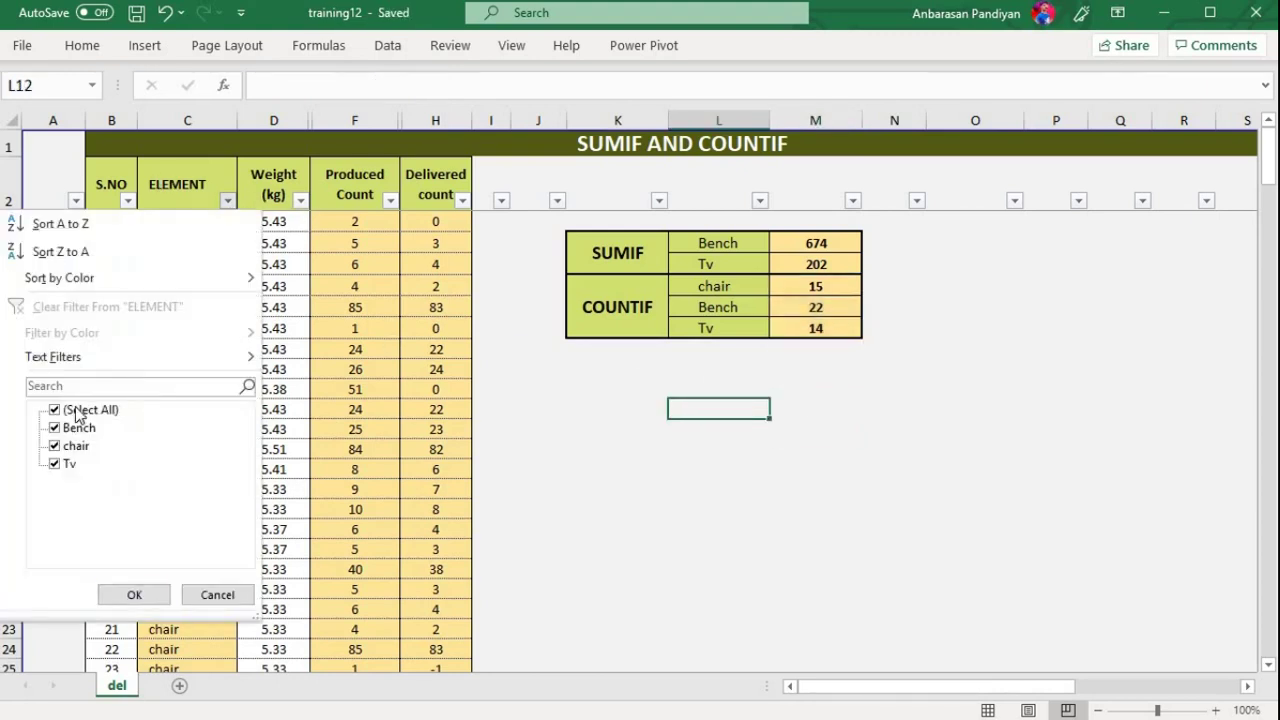
{"action": "left_click", "coordinate": [60, 409]}
{"action": "left_click", "coordinate": [72, 446]}
{"action": "left_click", "coordinate": [140, 596]}
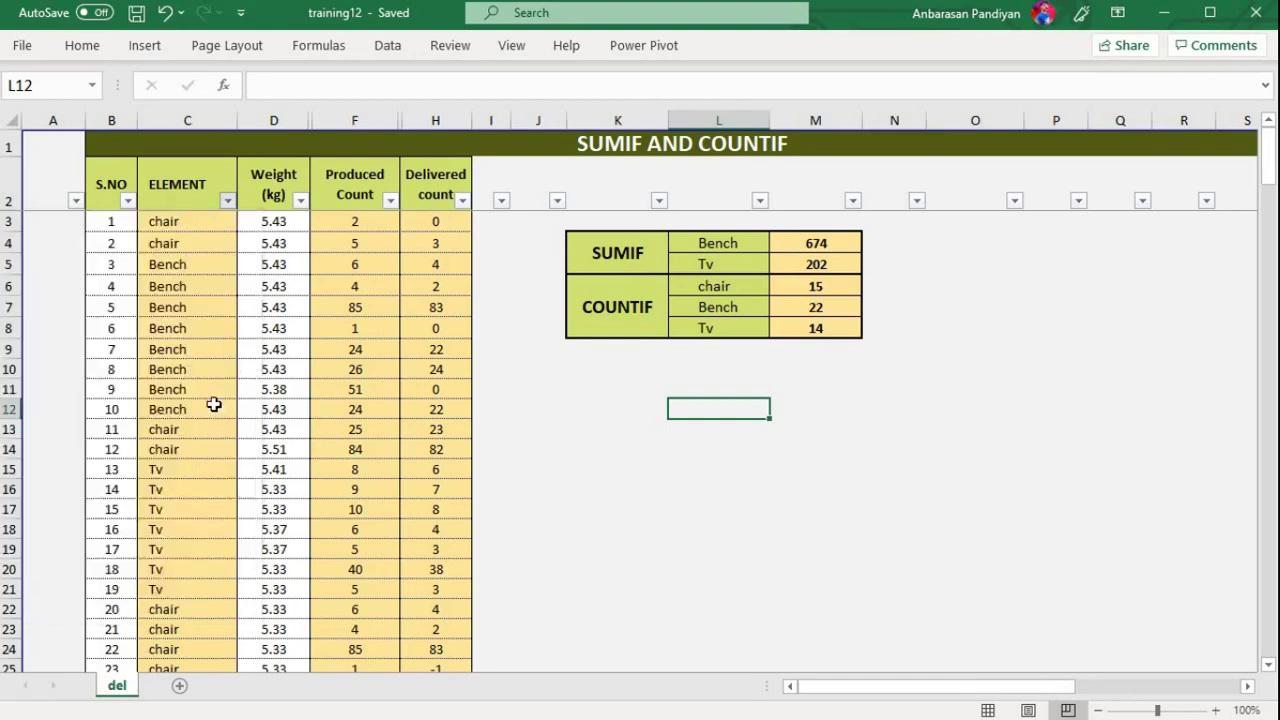
{"action": "left_click_drag", "start_coordinate": [190, 221], "coordinate": [226, 505]}
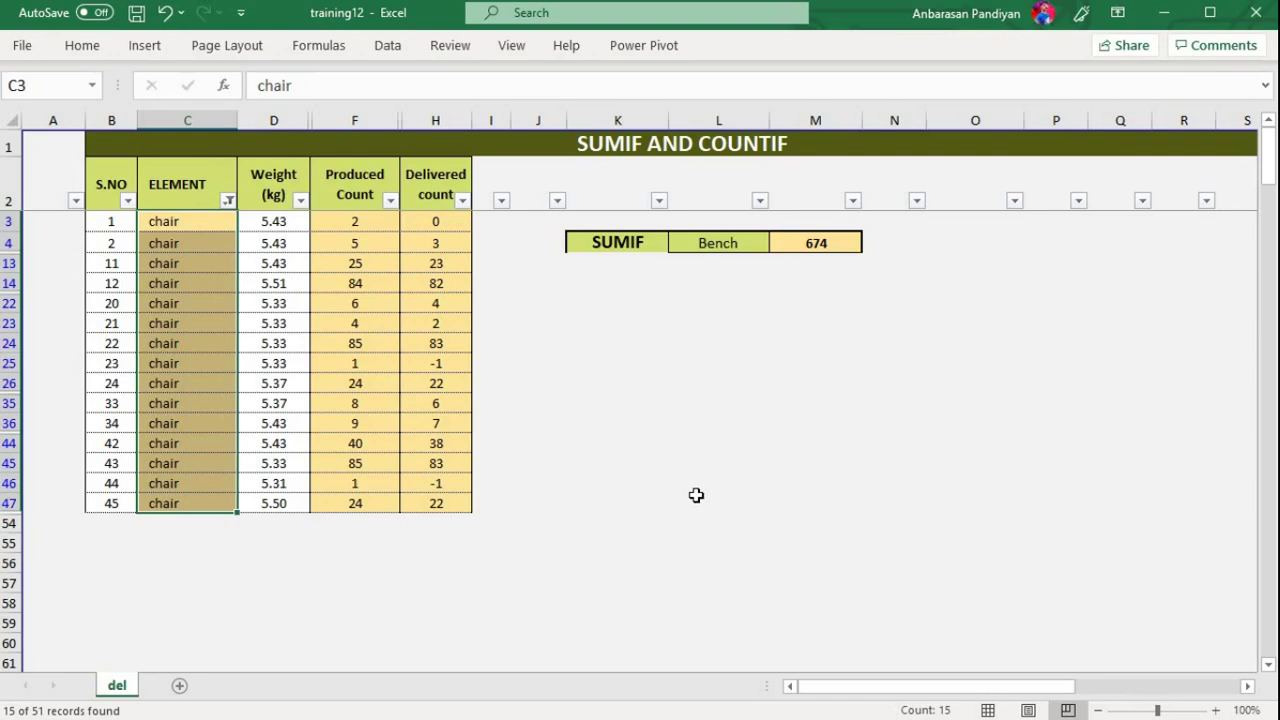
{"action": "left_click", "coordinate": [746, 519]}
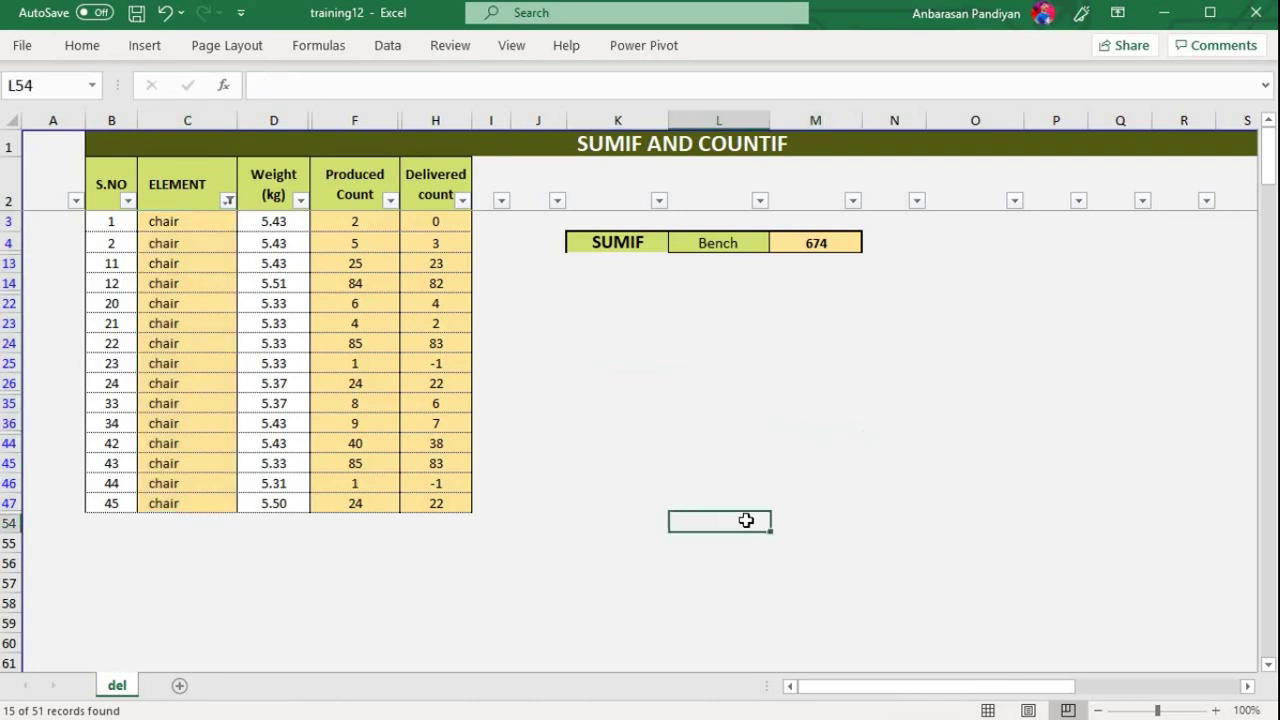
Step: Clear the chair filter from the data table to restore all rows
{"action": "key", "text": "alt+a"}
{"action": "key", "text": "c"}
{"action": "left_click", "coordinate": [815, 449]}
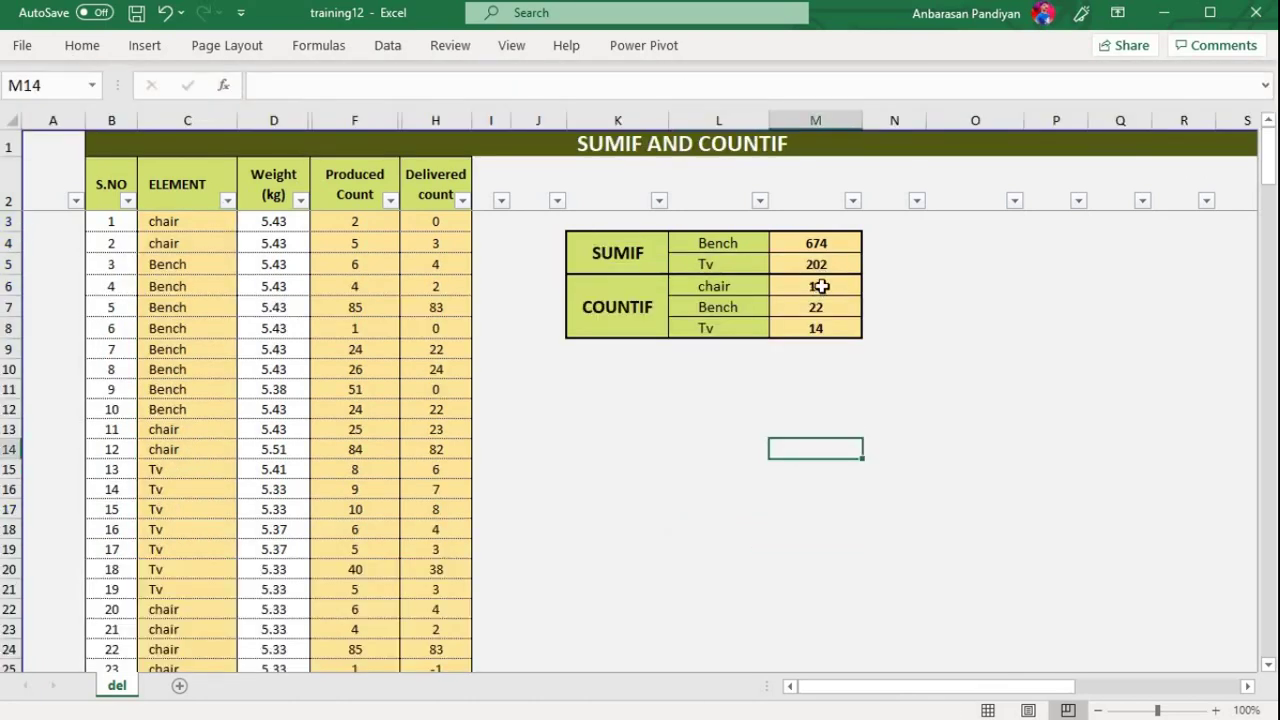
Step: Review the chair COUNTIF formula in M6, copy the cell and select M7:M8 as the target range
{"action": "double_click", "coordinate": [817, 286]}
{"action": "key", "text": "Return"}
{"action": "left_click", "coordinate": [820, 286]}
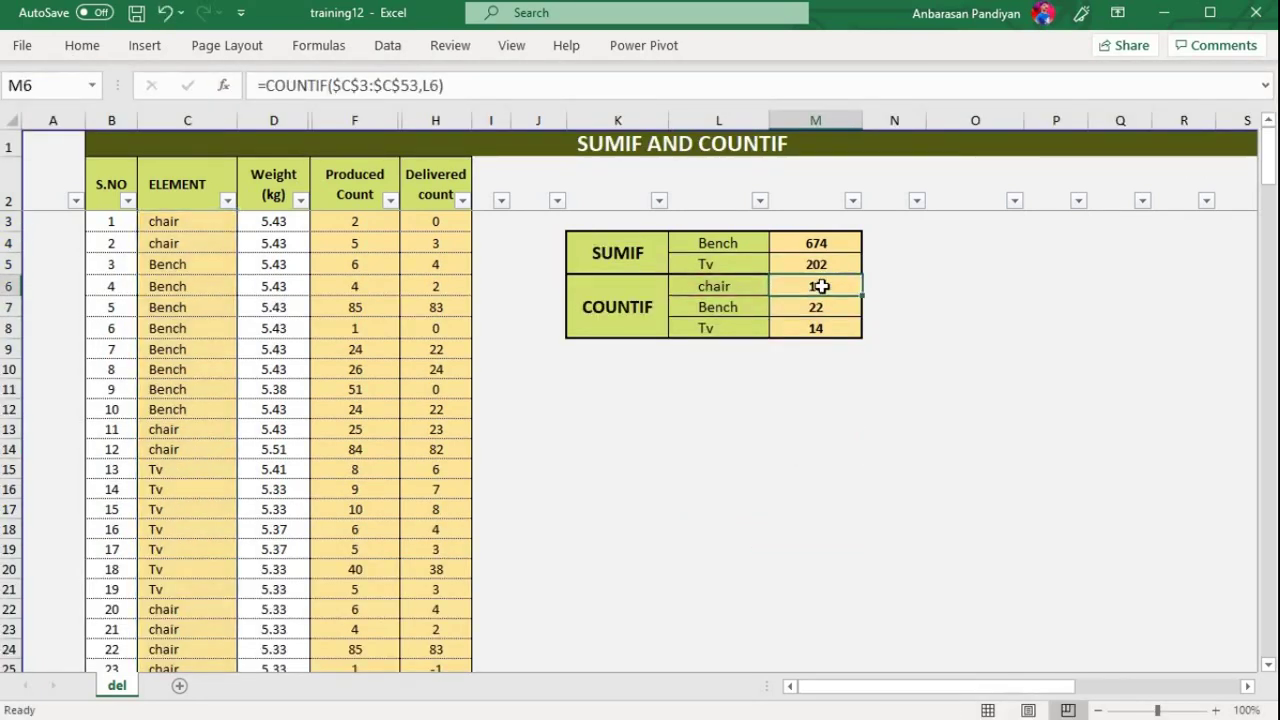
{"action": "key", "text": "ctrl+c"}
{"action": "left_click_drag", "start_coordinate": [818, 308], "coordinate": [823, 337]}
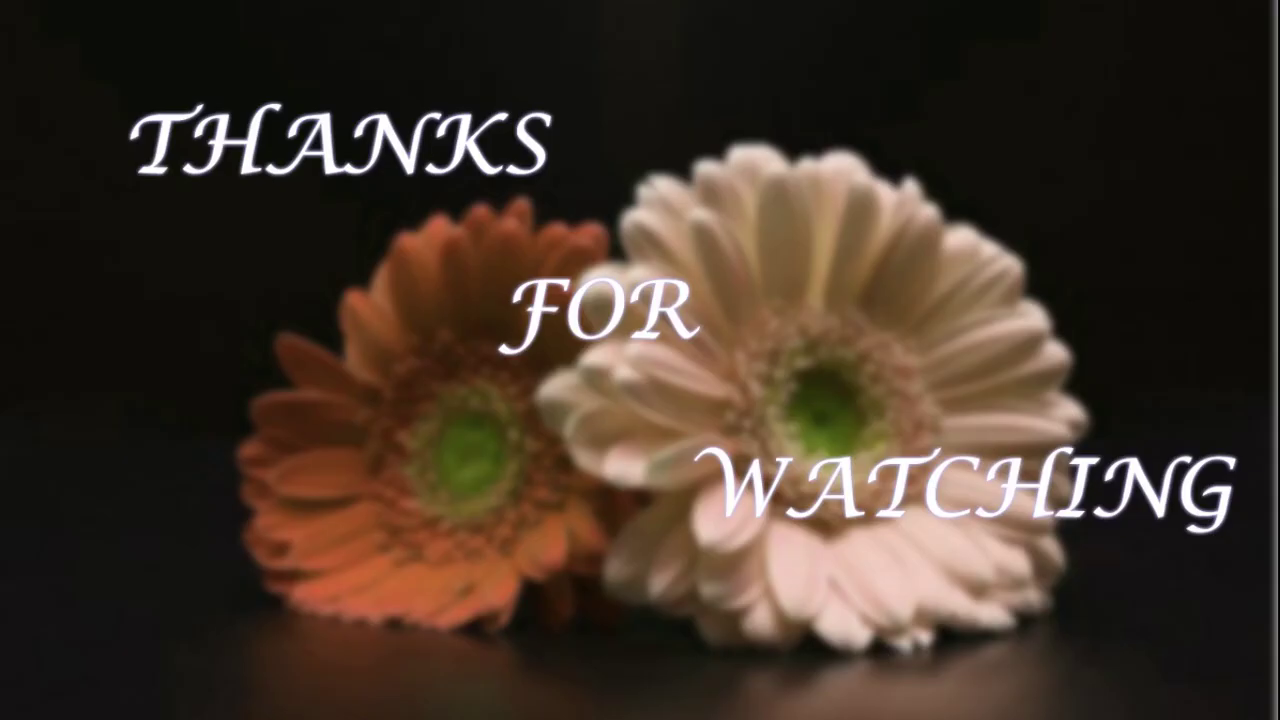